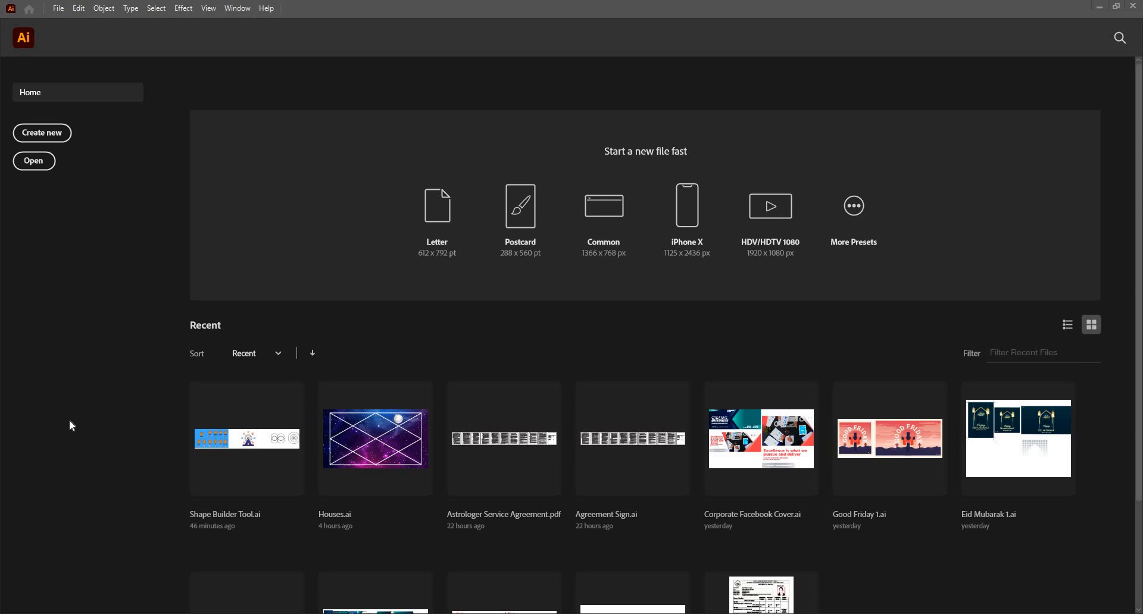
Create a new 1080 × 1080 px document in RGB Color at 72 ppi, with pixels as the unit.
click(41, 134)
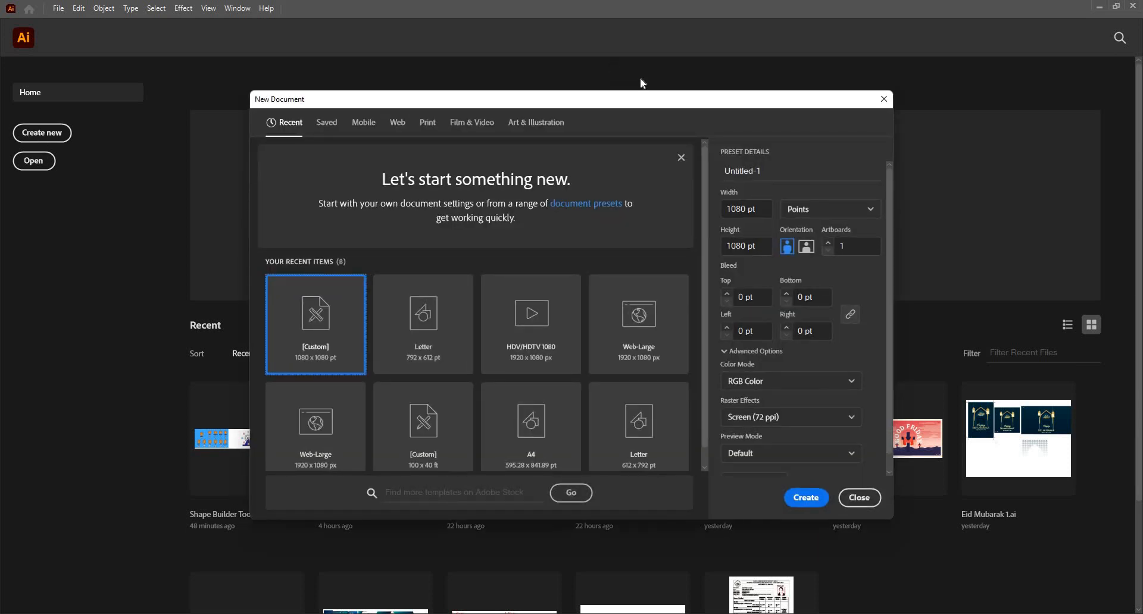
click(816, 210)
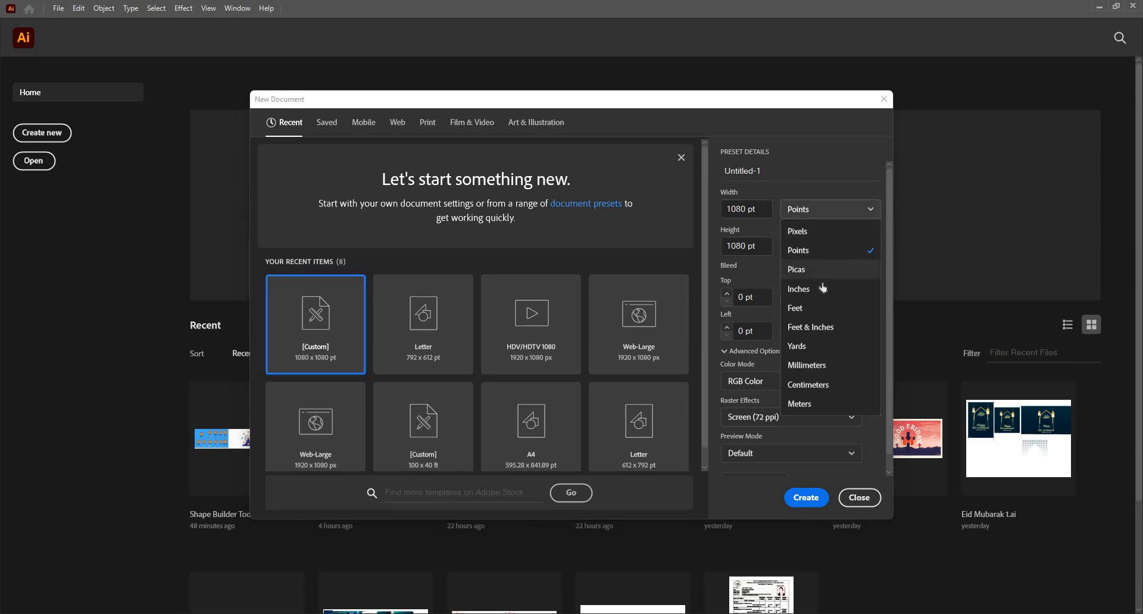
click(813, 233)
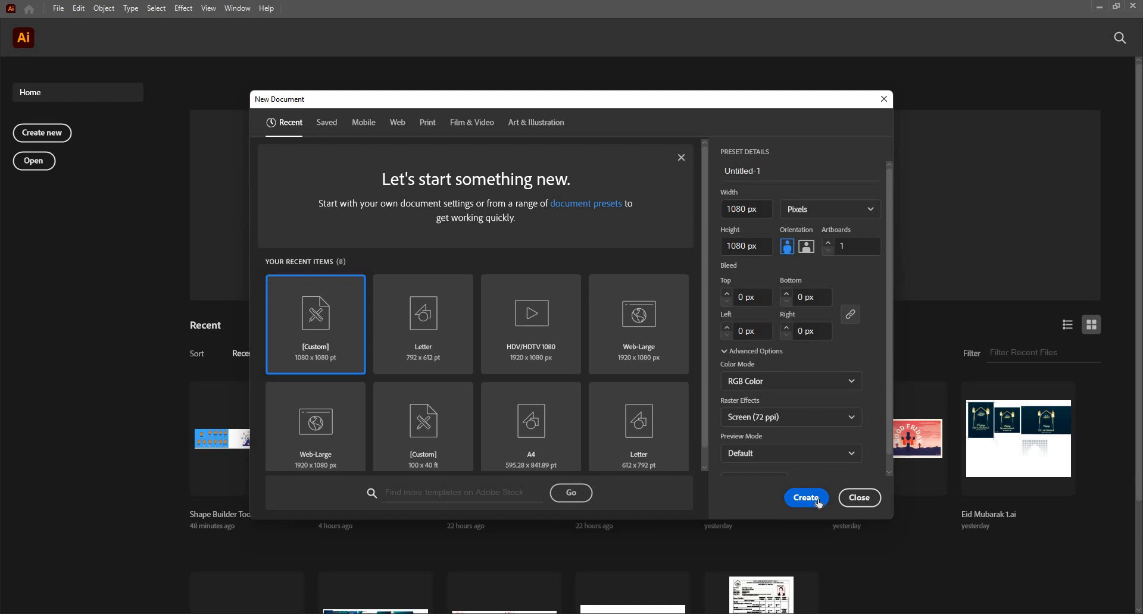
click(818, 503)
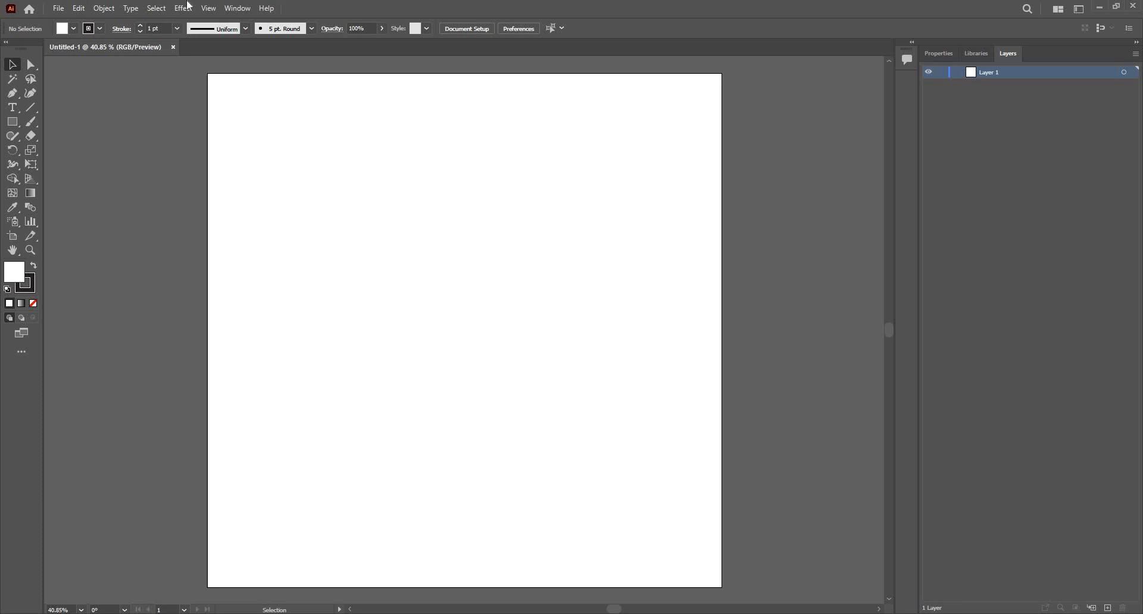
Turn off Snap to Point and Snap to Glyph, leaving Smart Guides enabled.
click(210, 9)
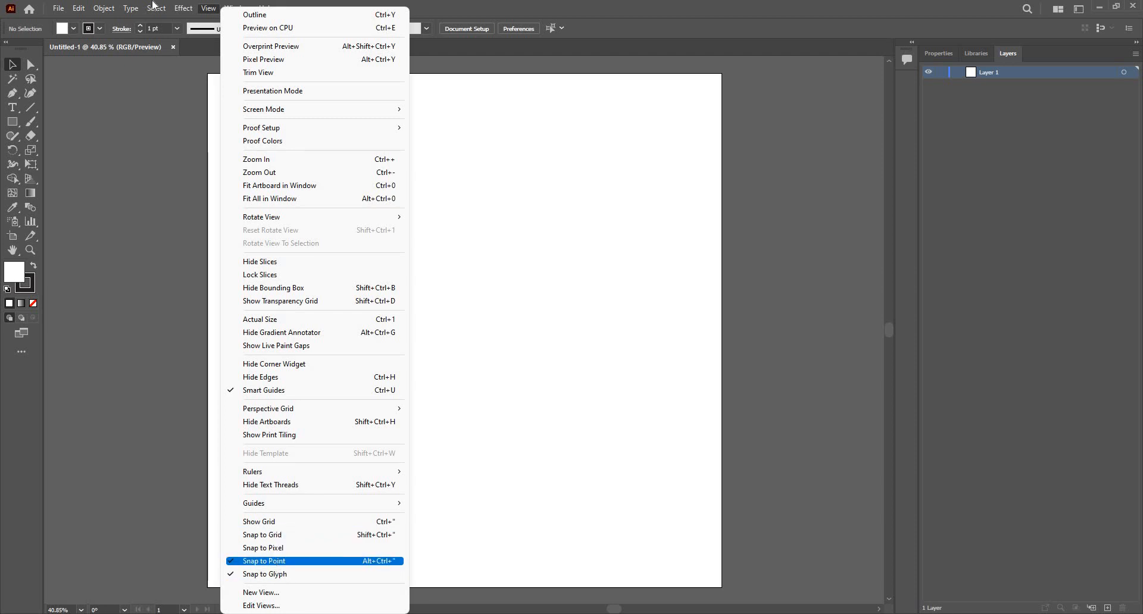
click(275, 563)
key(alt+v)
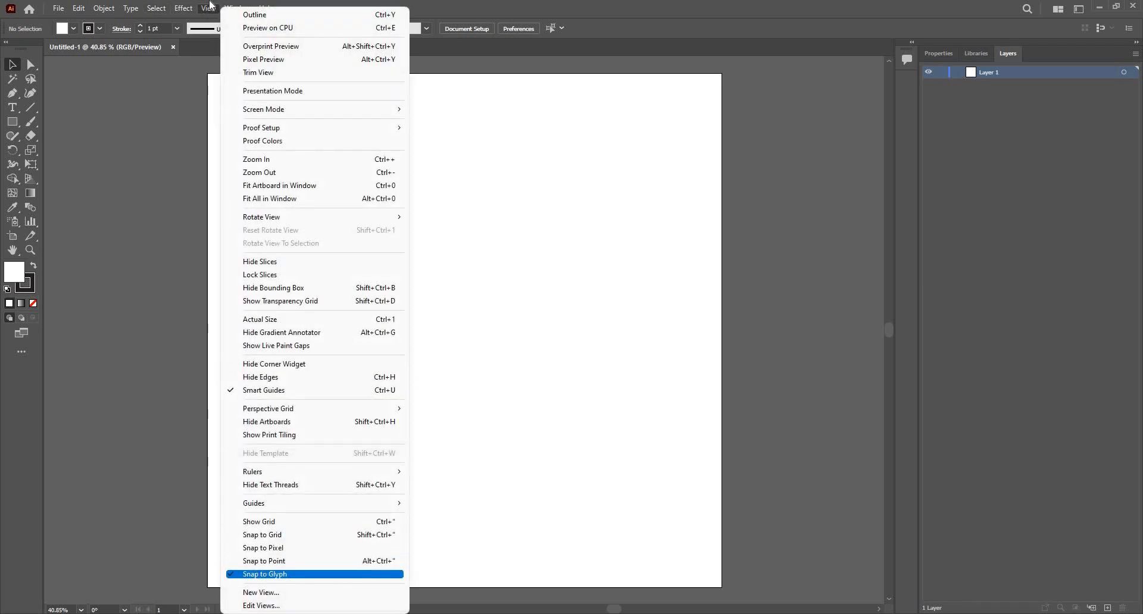
click(265, 574)
key(alt+v)
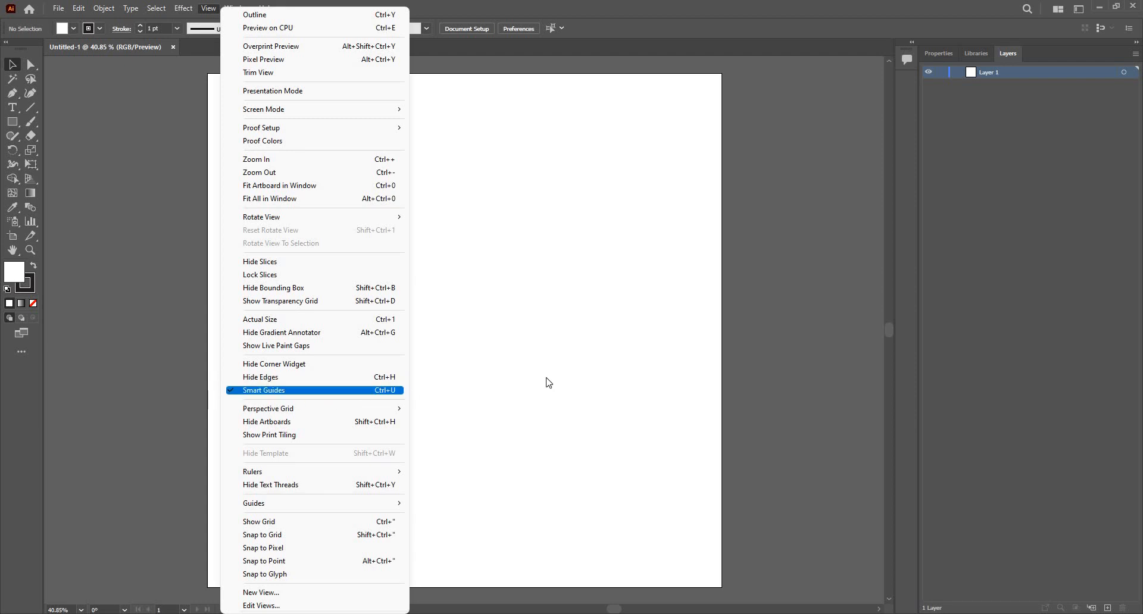
click(515, 380)
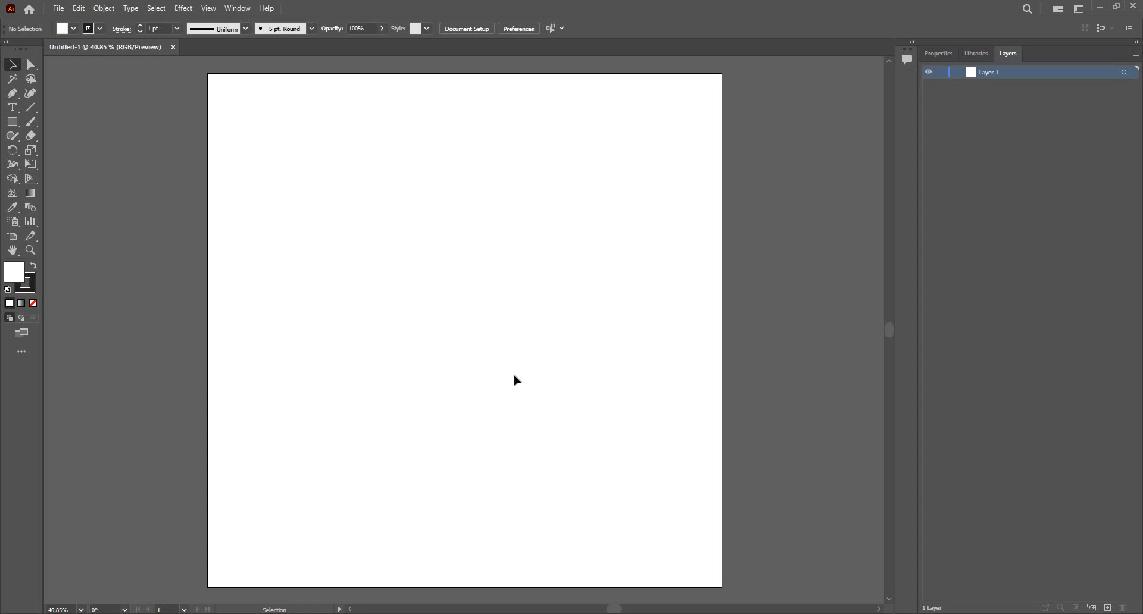
Create a 50 × 50 px square in the upper part of the artboard with the Rectangle tool.
click(13, 124)
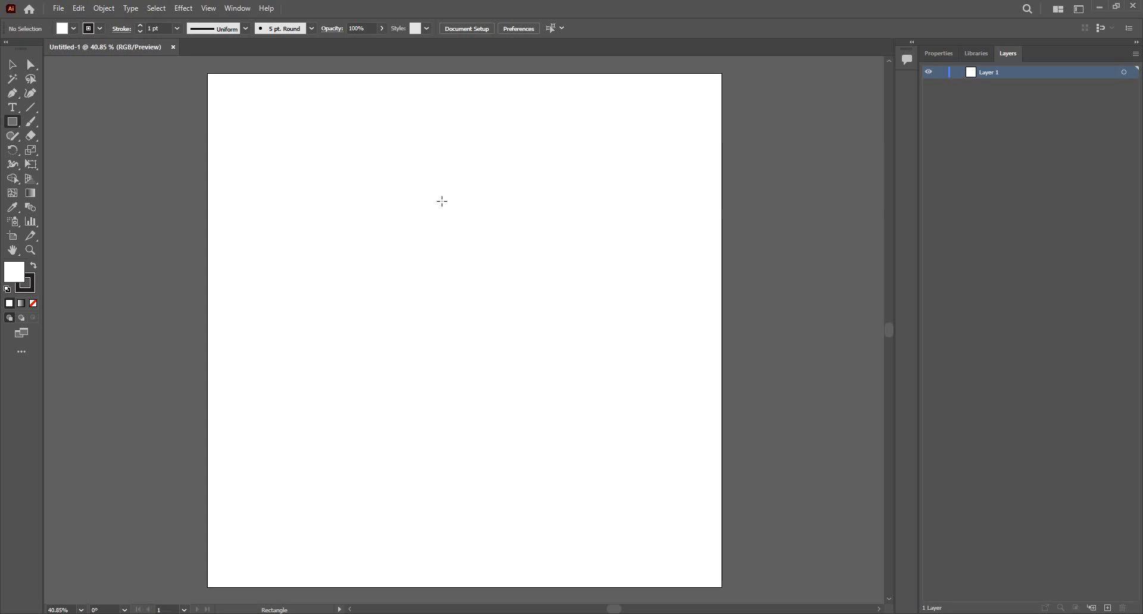
drag(442, 201, 441, 226)
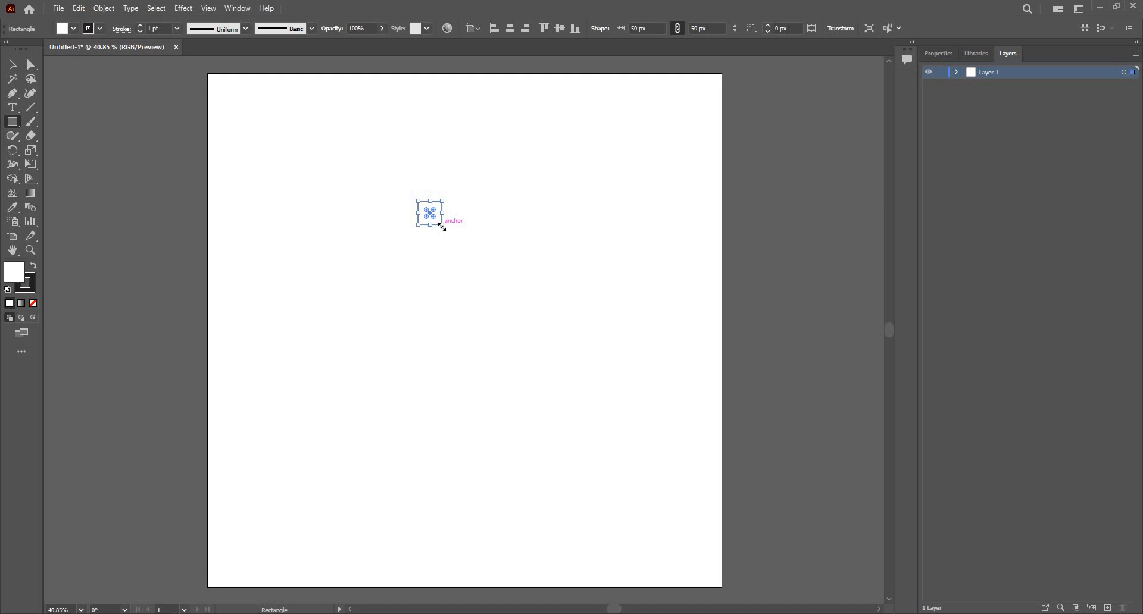
key(Delete)
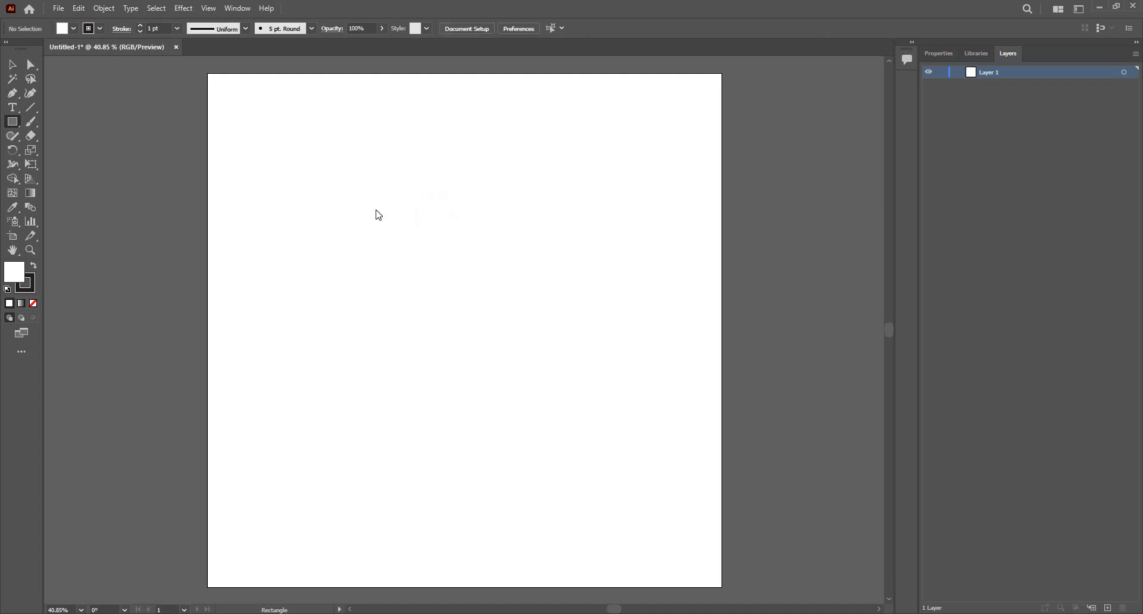
click(378, 216)
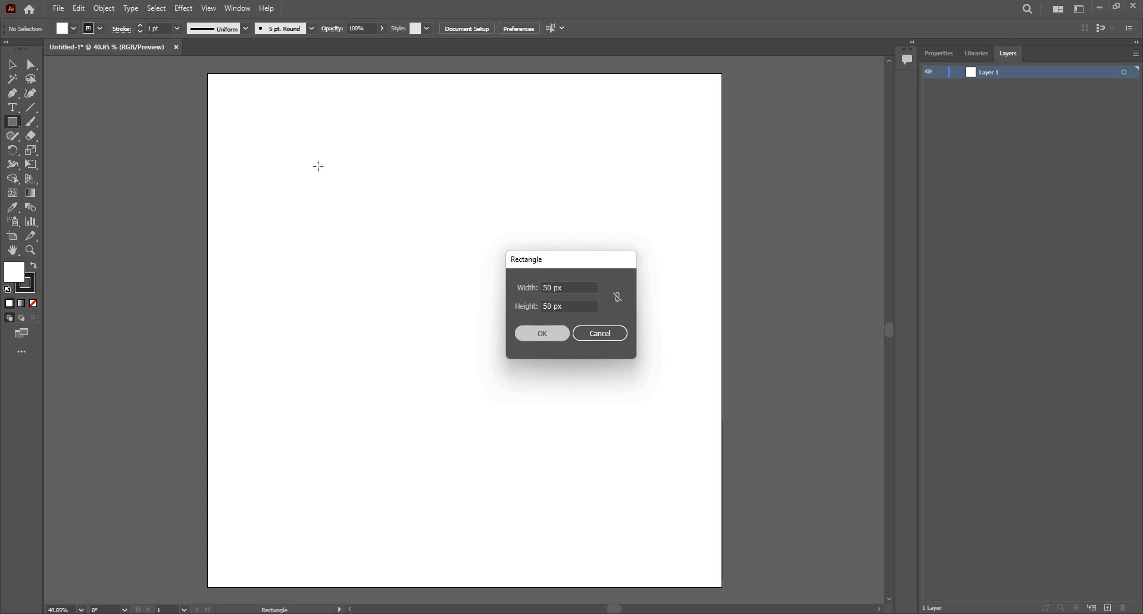
key(Return)
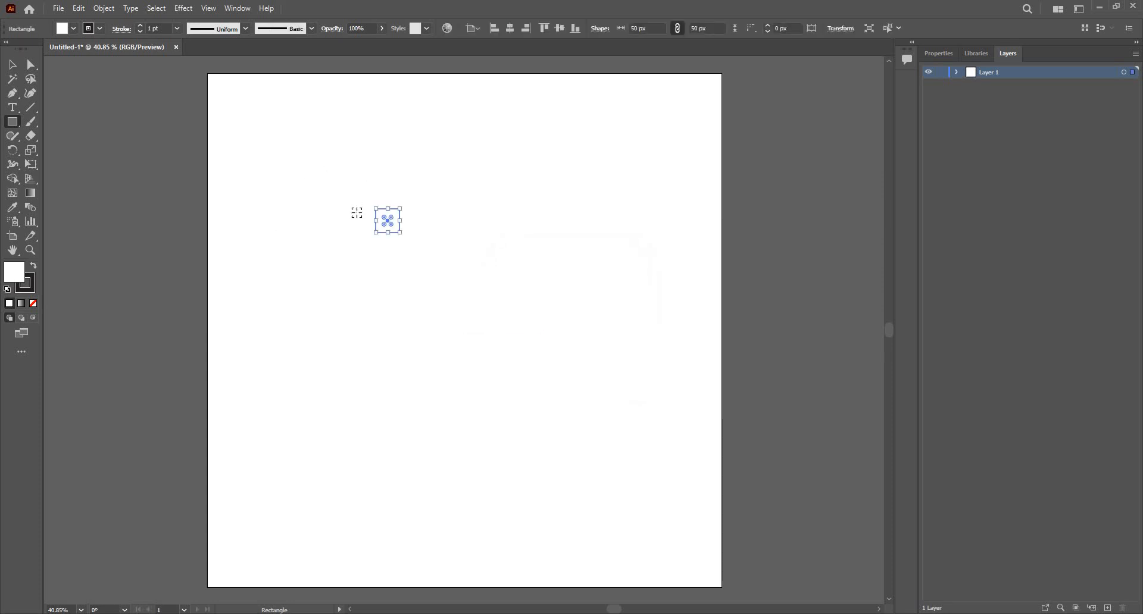
Try aligning the square's stroke to the inside, inspect its edge, and undo the alignment.
scroll(357, 211, up, 5)
key(ctrl+plus)
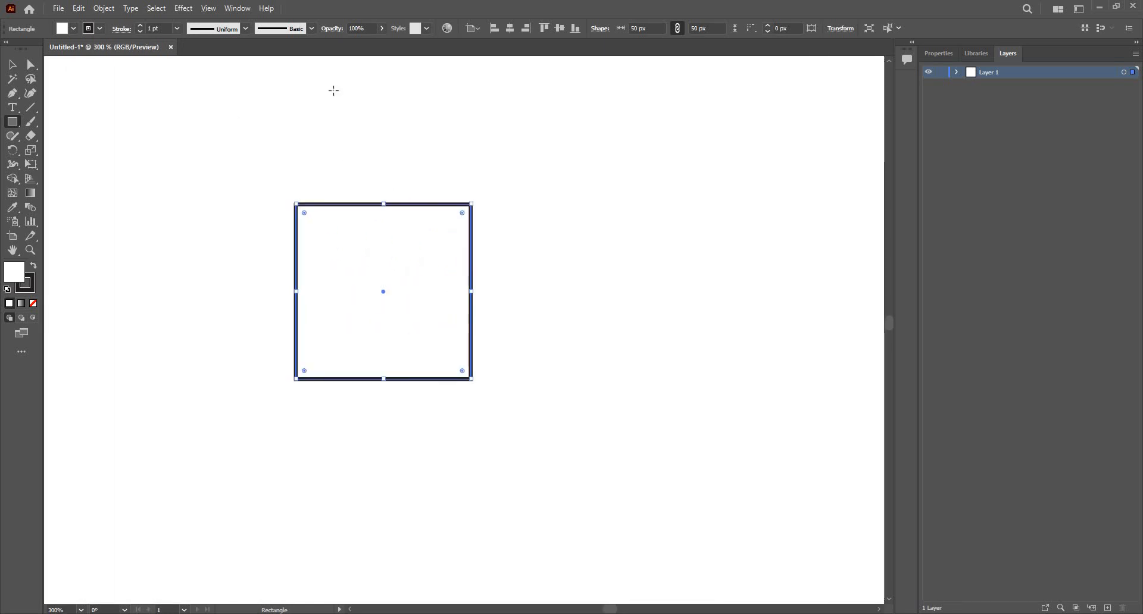
click(938, 57)
click(1027, 203)
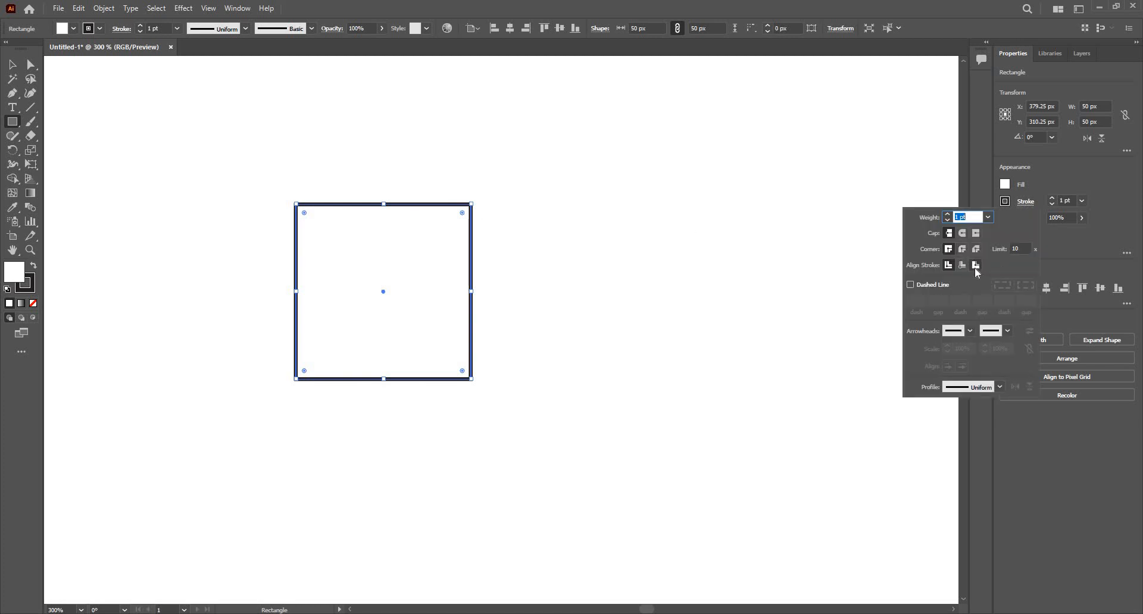
click(962, 265)
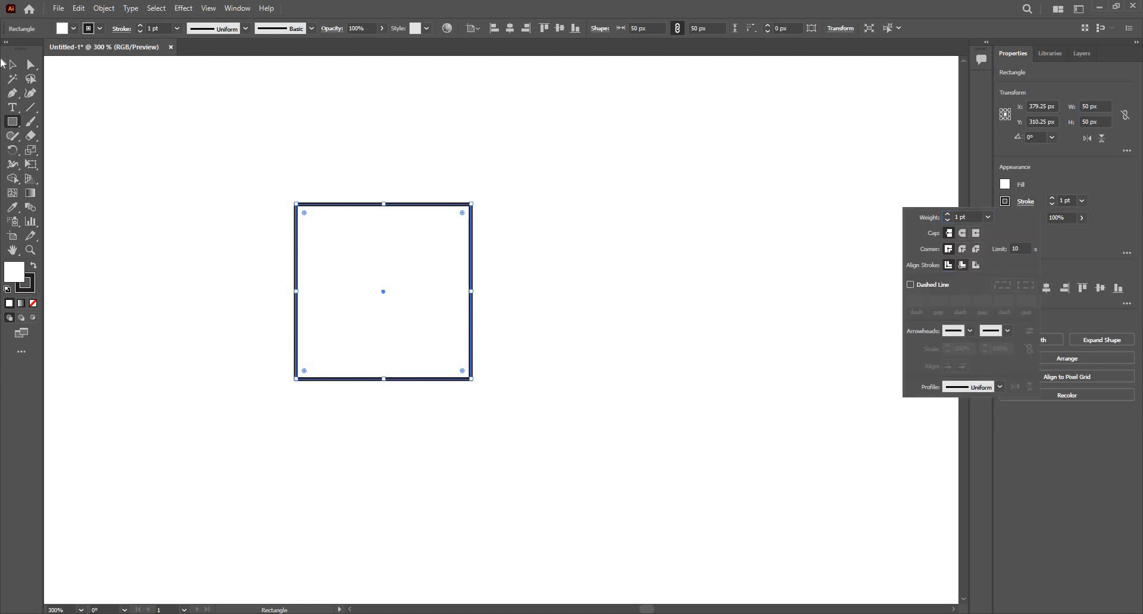
click(13, 64)
scroll(369, 202, up, 3)
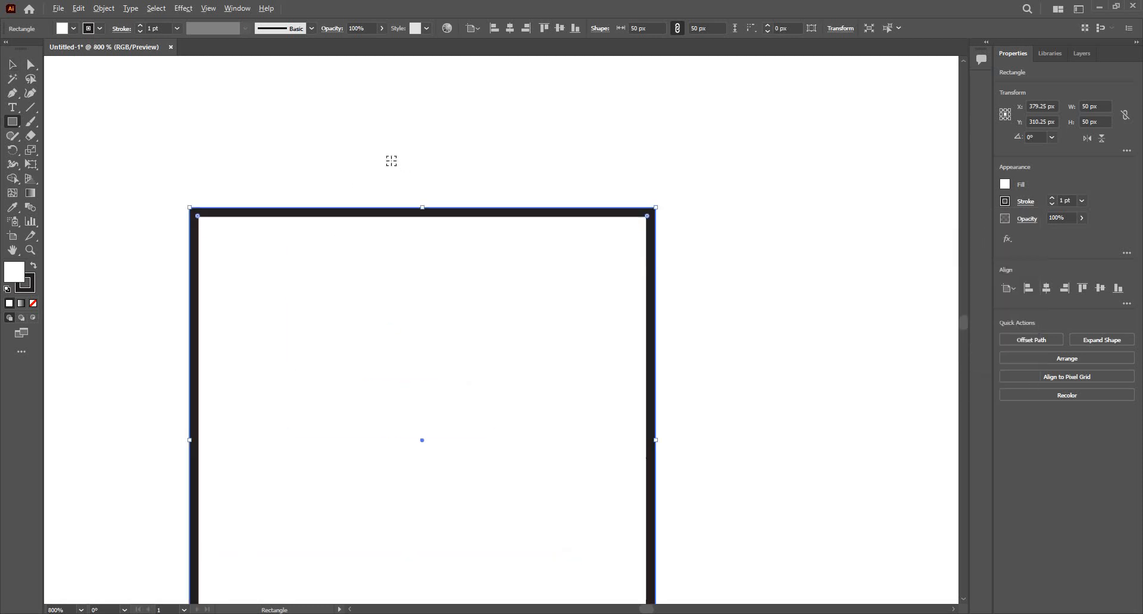
scroll(394, 163, down, 4)
scroll(452, 255, up, 1)
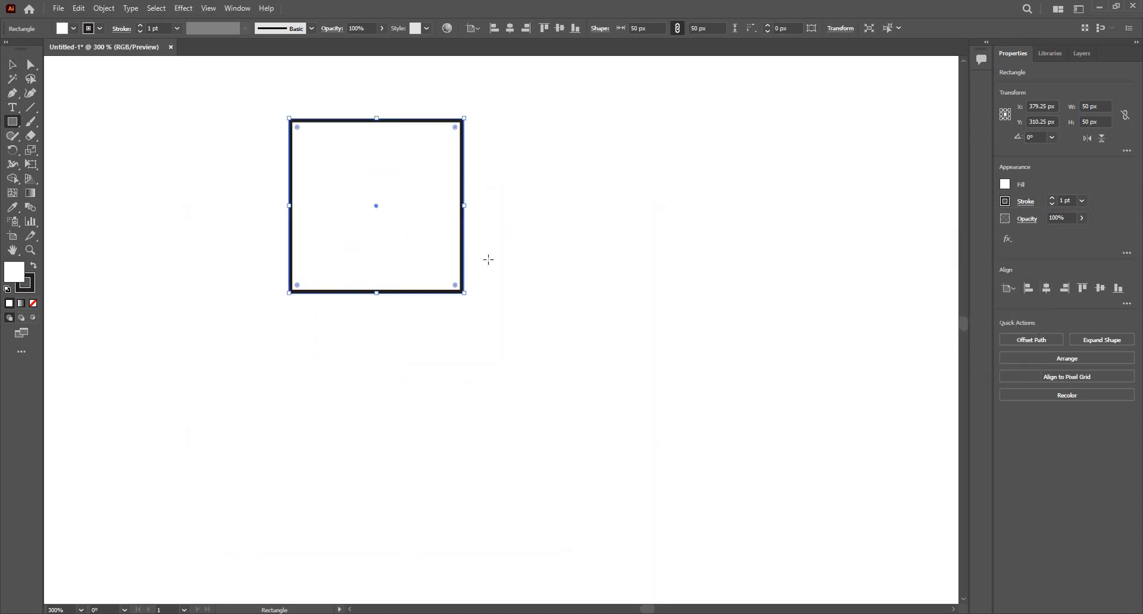
click(1024, 204)
key(ctrl+z)
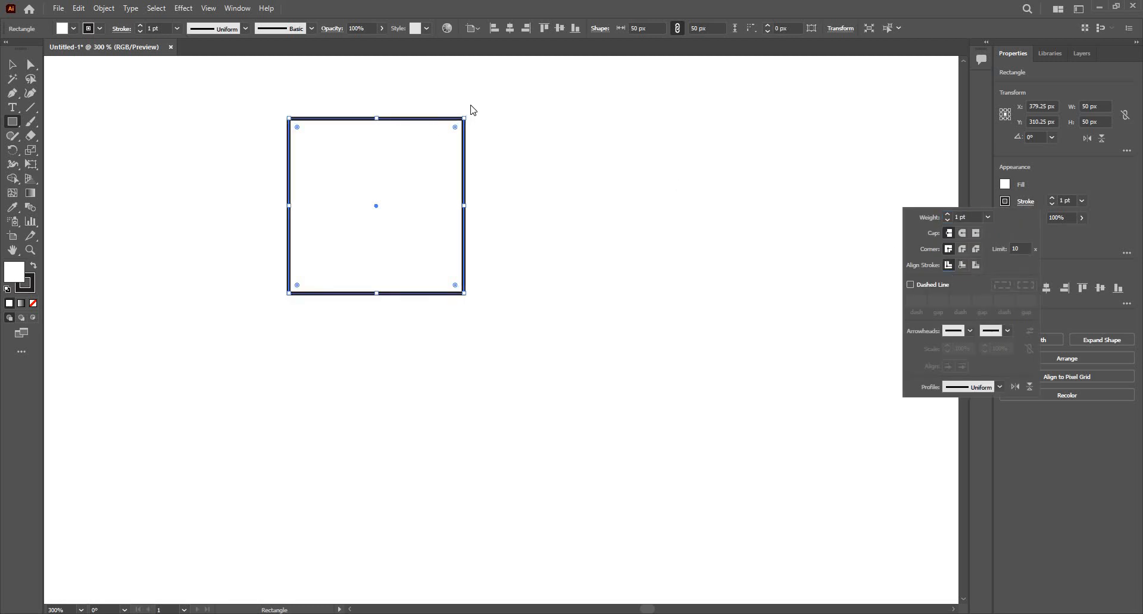
Align the square's 1 pt stroke to the inside of its path.
click(451, 104)
scroll(479, 155, up, 6)
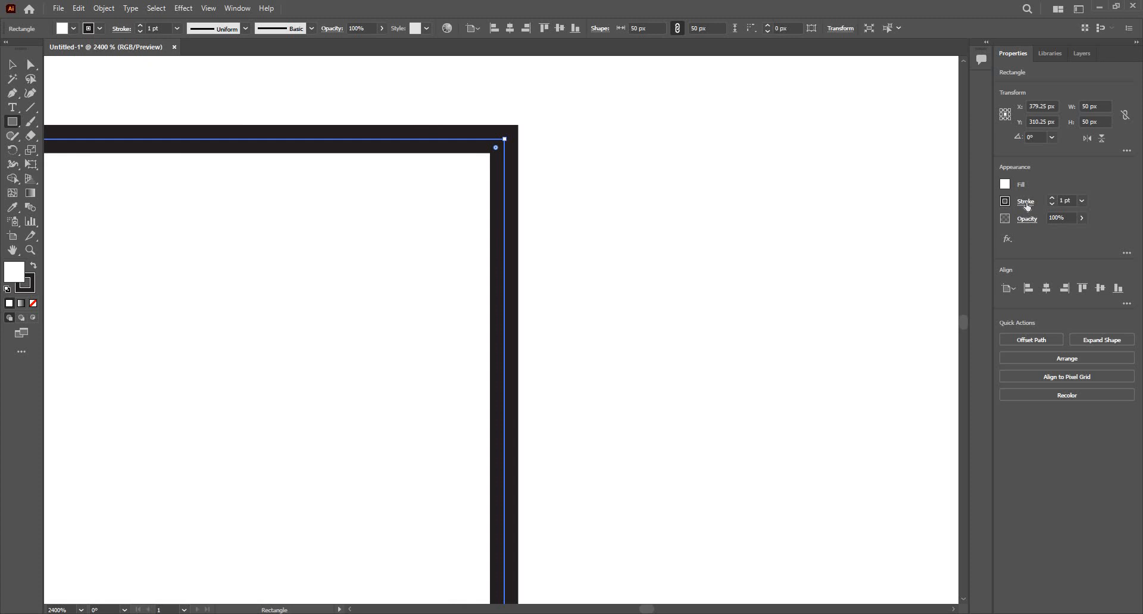
click(1024, 204)
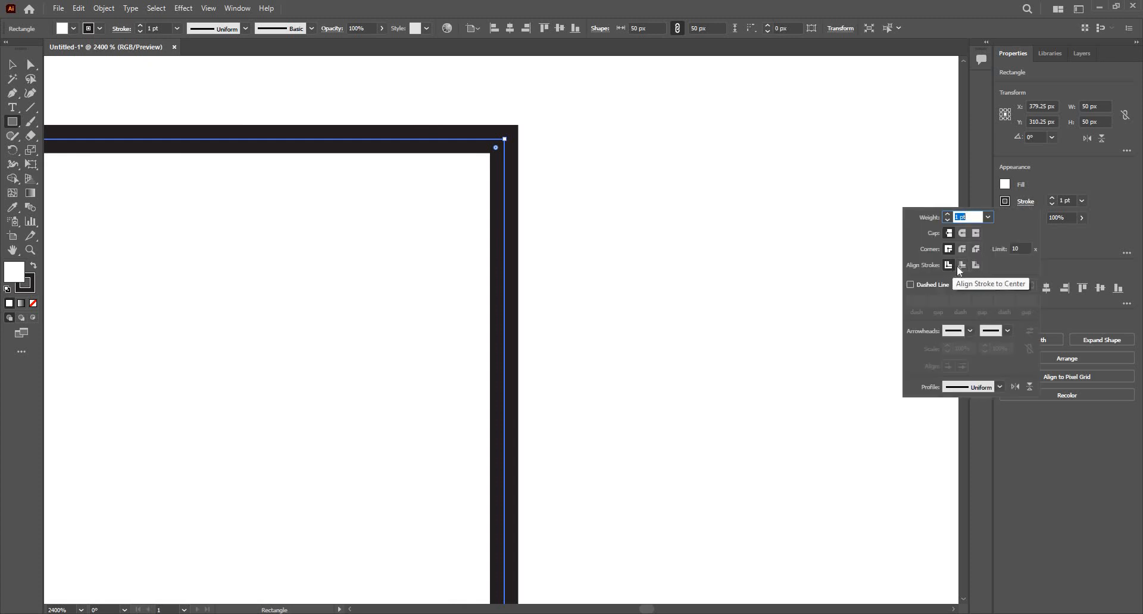
click(961, 266)
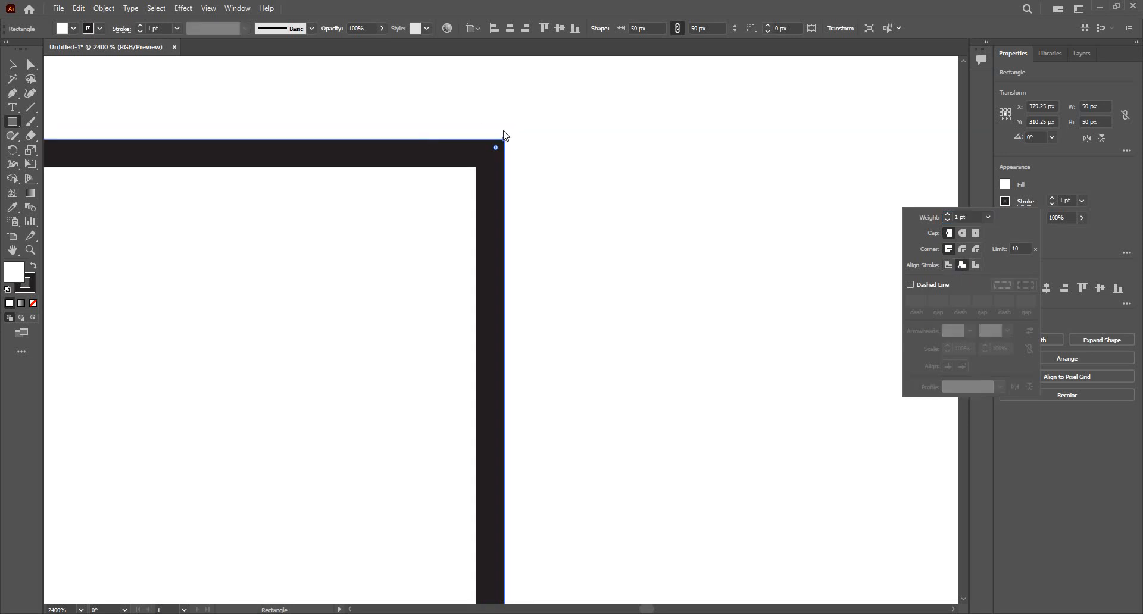
click(974, 265)
click(963, 266)
click(1122, 212)
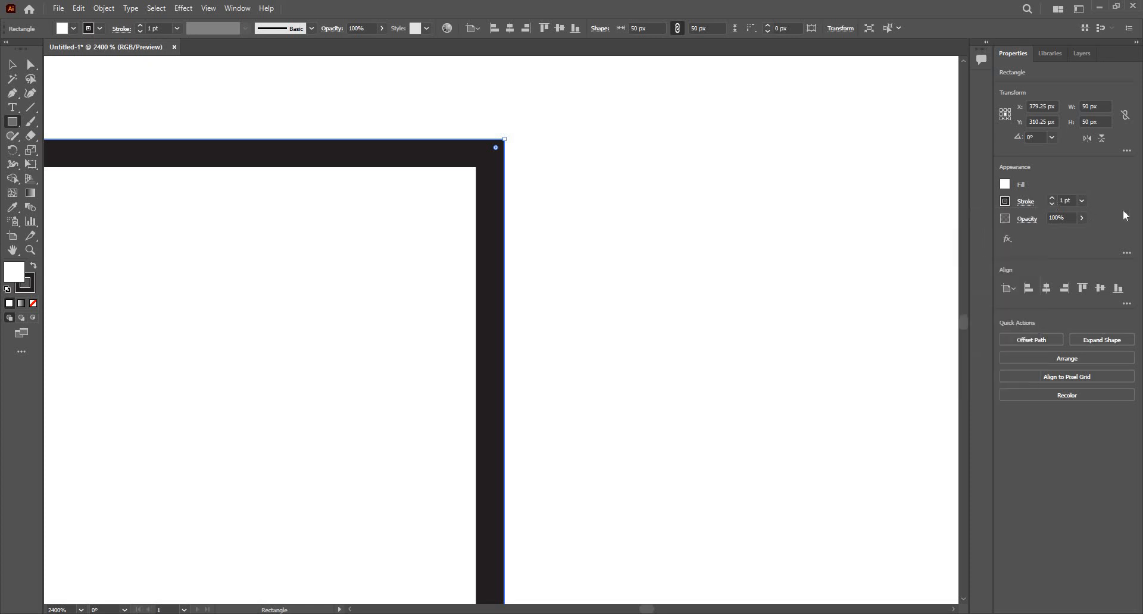
Move the square to about X 763 px, Y 580 px on the artboard.
key(ctrl+0)
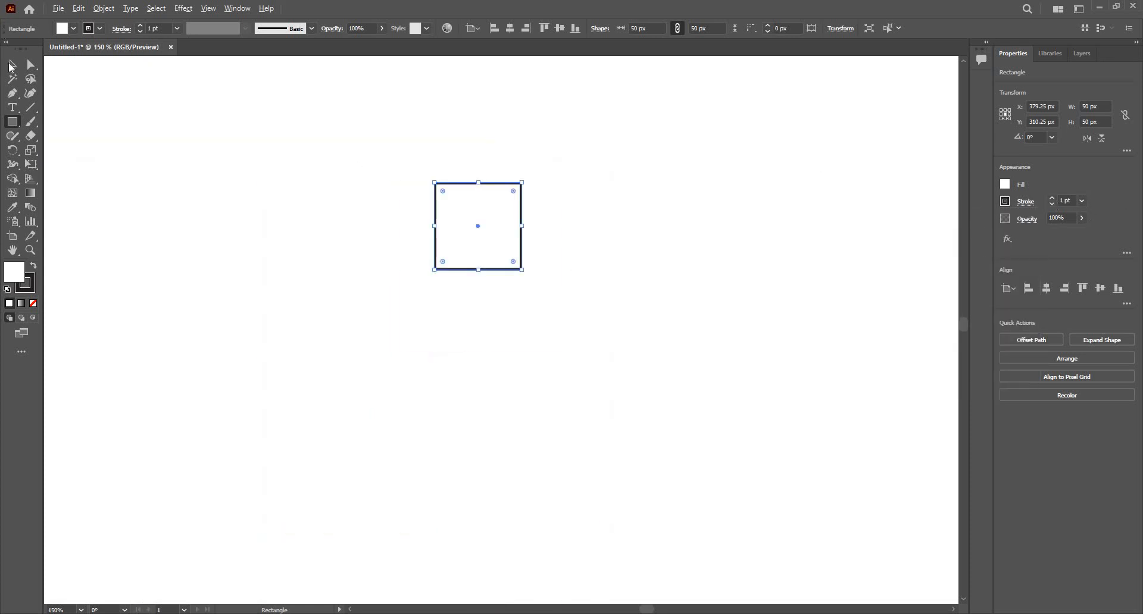
key(v)
scroll(451, 194, up, 2)
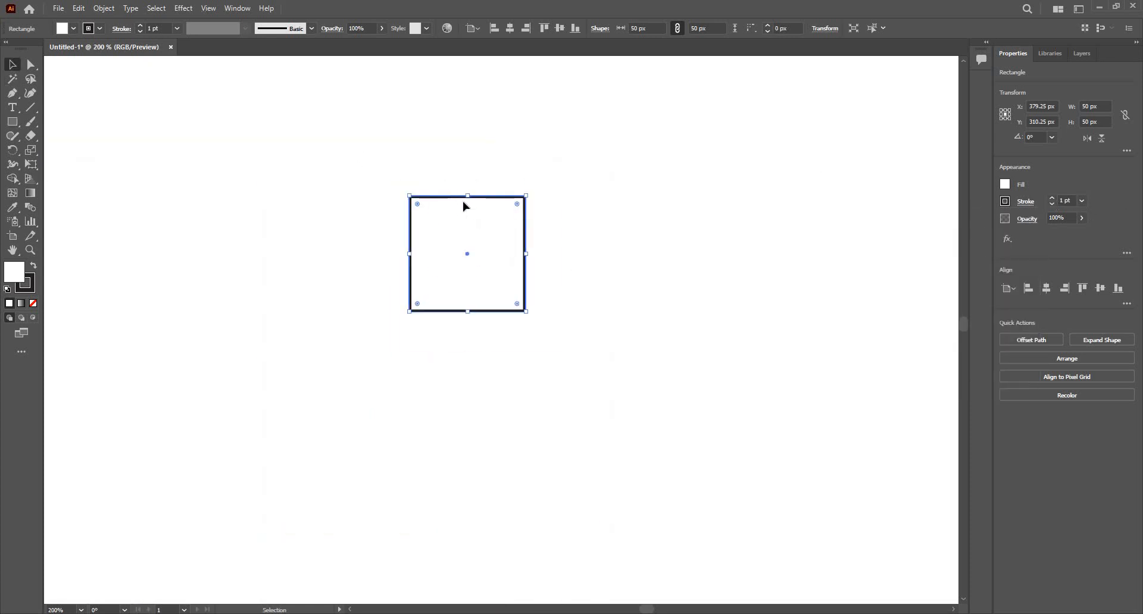
scroll(325, 103, down, 2)
scroll(357, 120, down, 2)
drag(360, 127, 713, 367)
mouse_move(531, 245)
mouse_down()
mouse_move(449, 209)
mouse_move(538, 243)
mouse_up()
drag(603, 277, 565, 221)
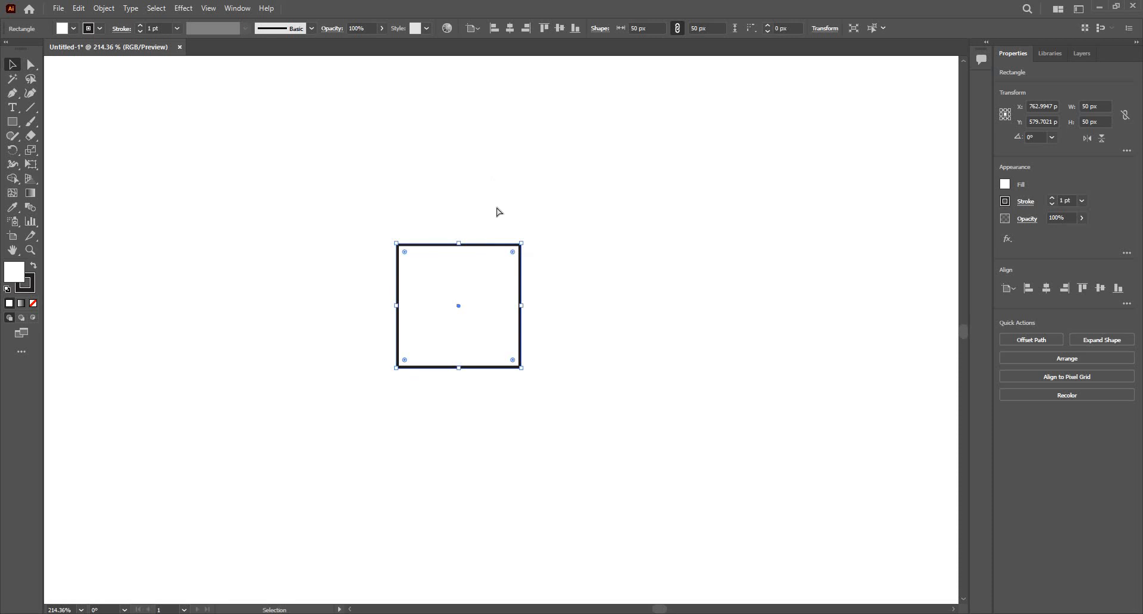
Try placing a copy of the square directly below the original and delete the copy.
key(a)
drag(477, 247, 485, 357)
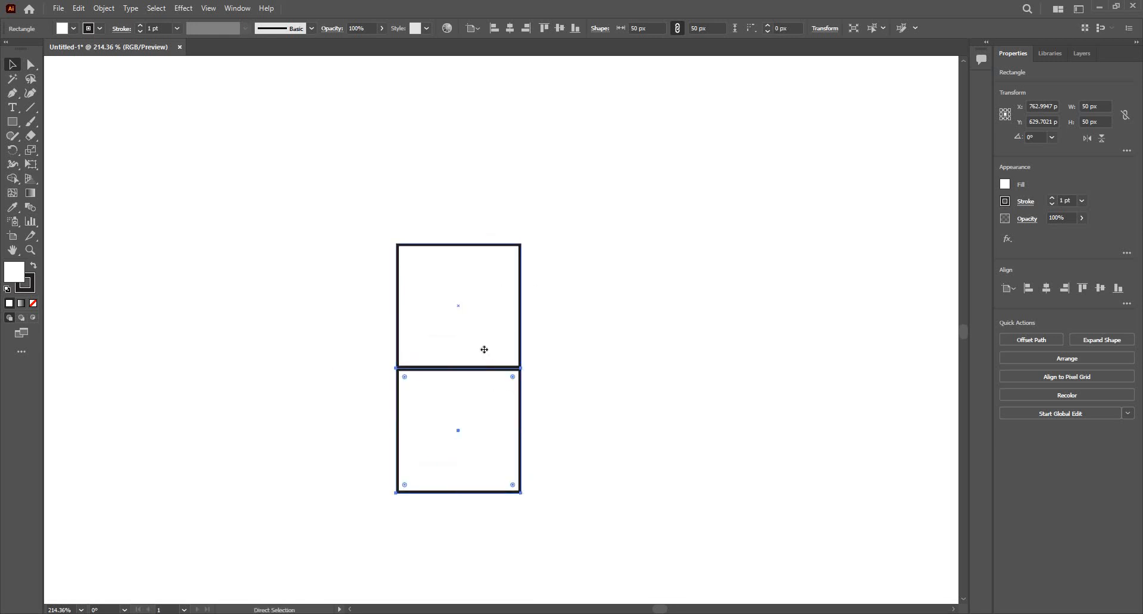
key(Delete)
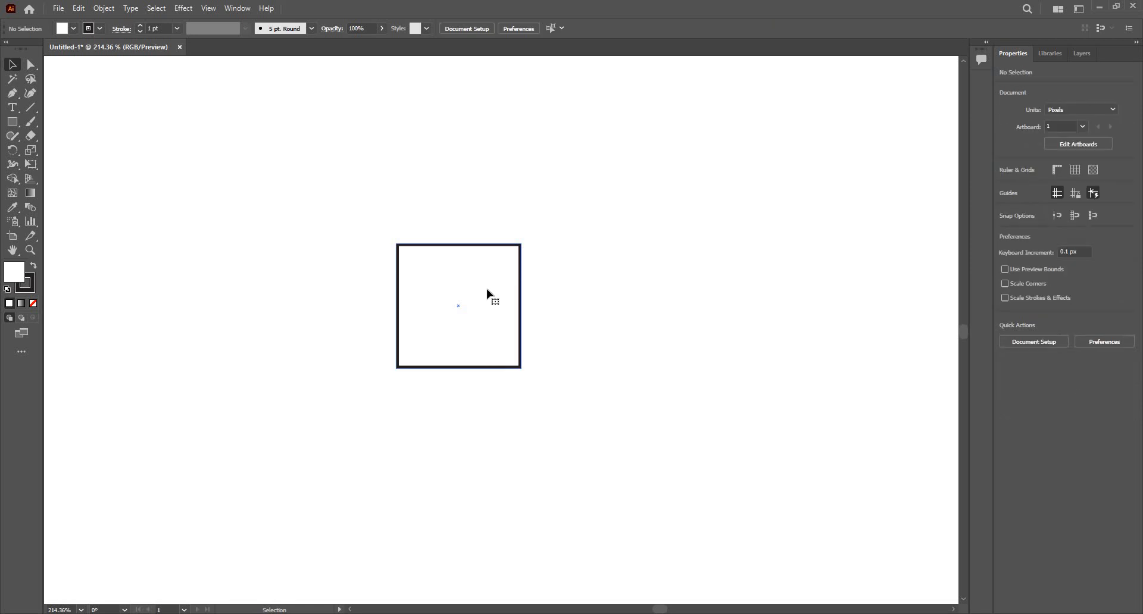
Duplicate the square directly below the original so the two share an edge, and check the joint.
click(487, 294)
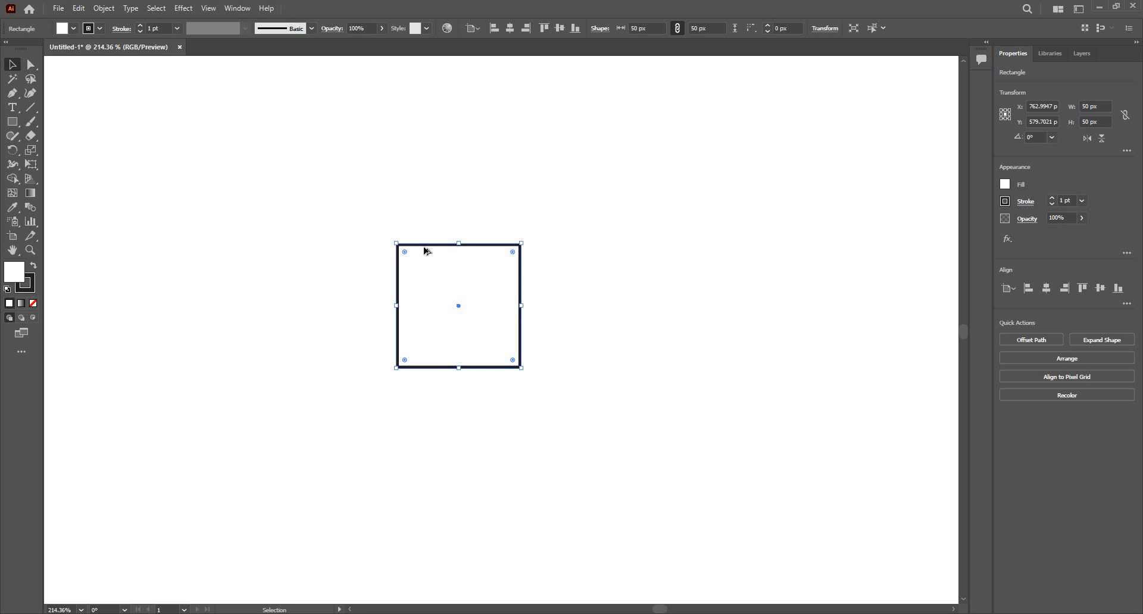
drag(431, 263, 473, 362)
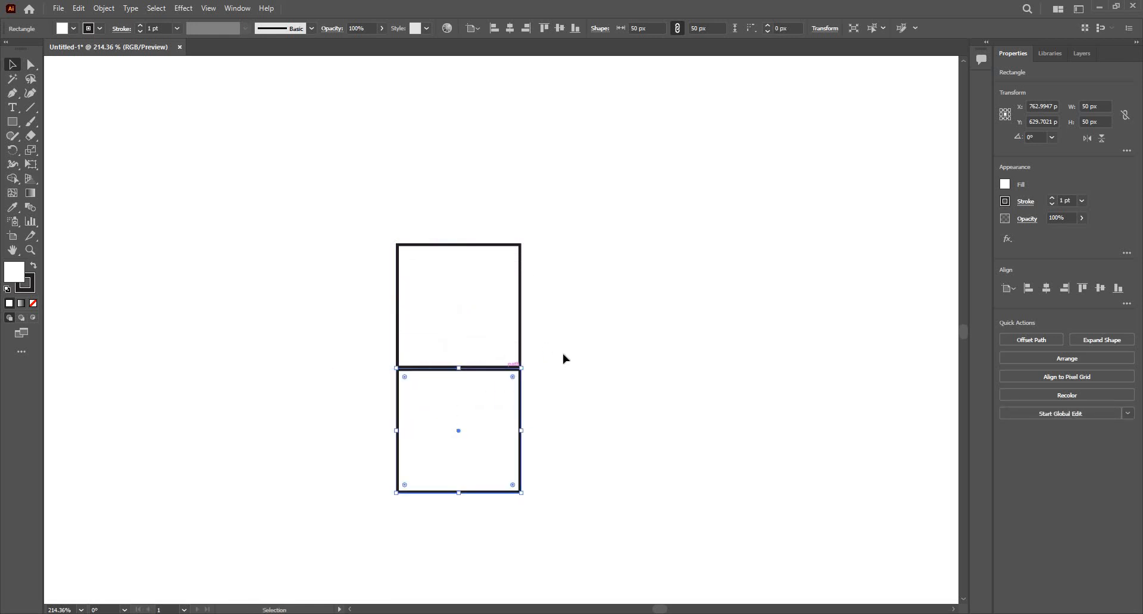
click(360, 324)
alt+scroll(340, 369, up, 10)
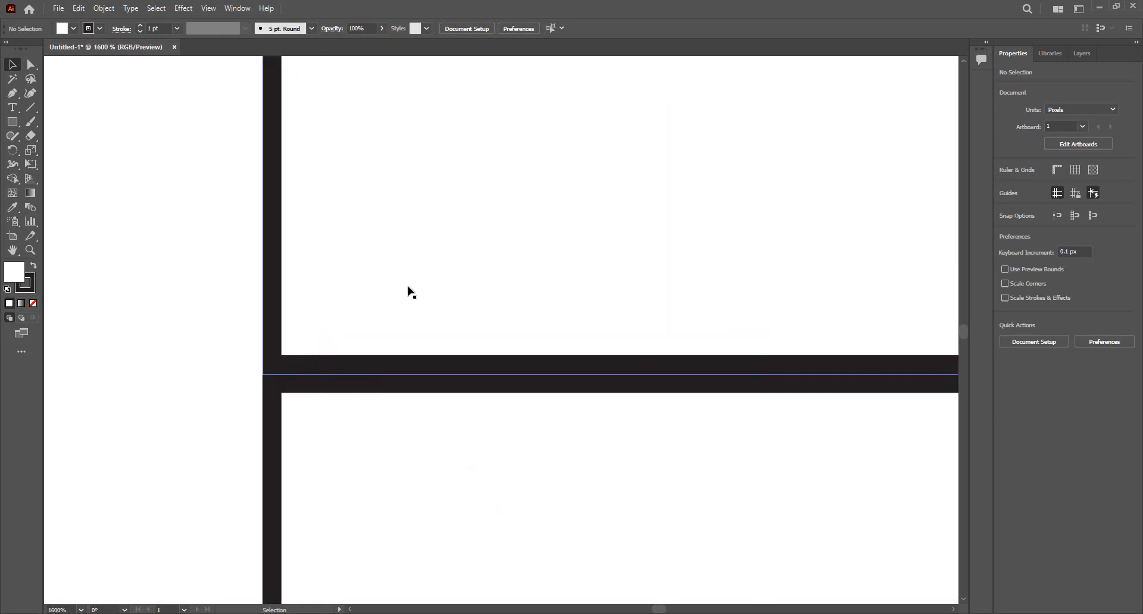
alt+scroll(416, 310, down, 5)
Switch the artwork to Outline view and examine how the edges of the two stacked squares line up.
click(425, 312)
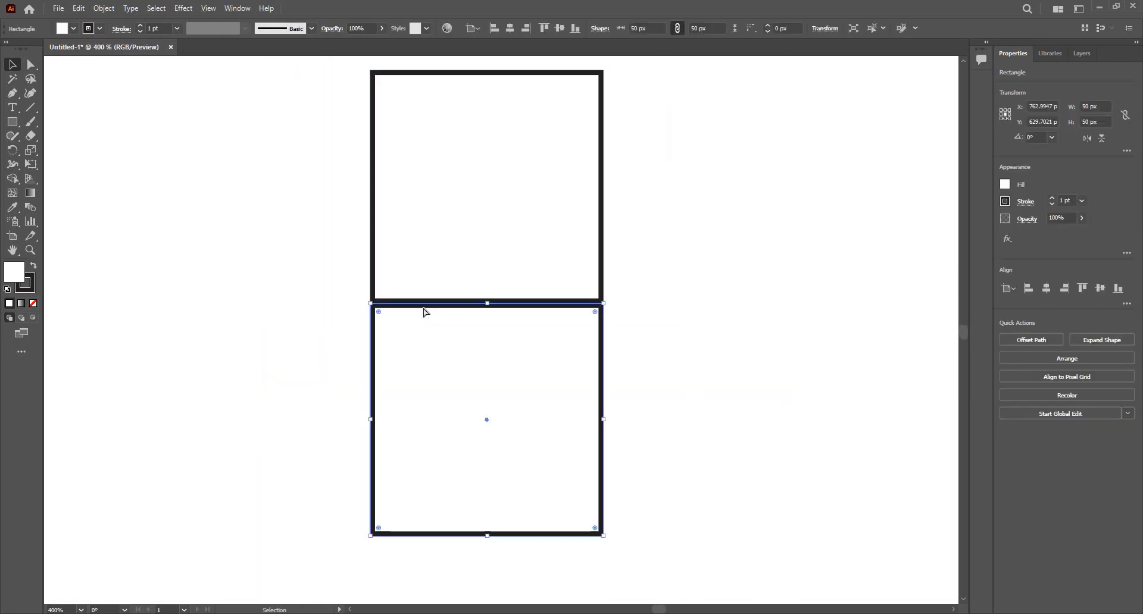
key(a)
key(ctrl+y)
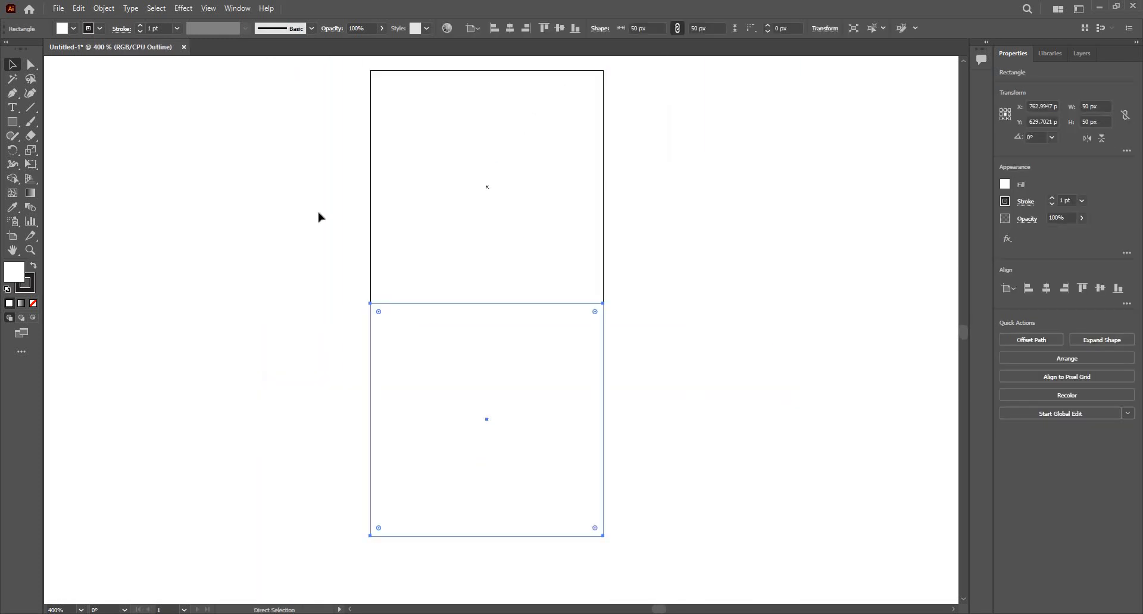
key(v)
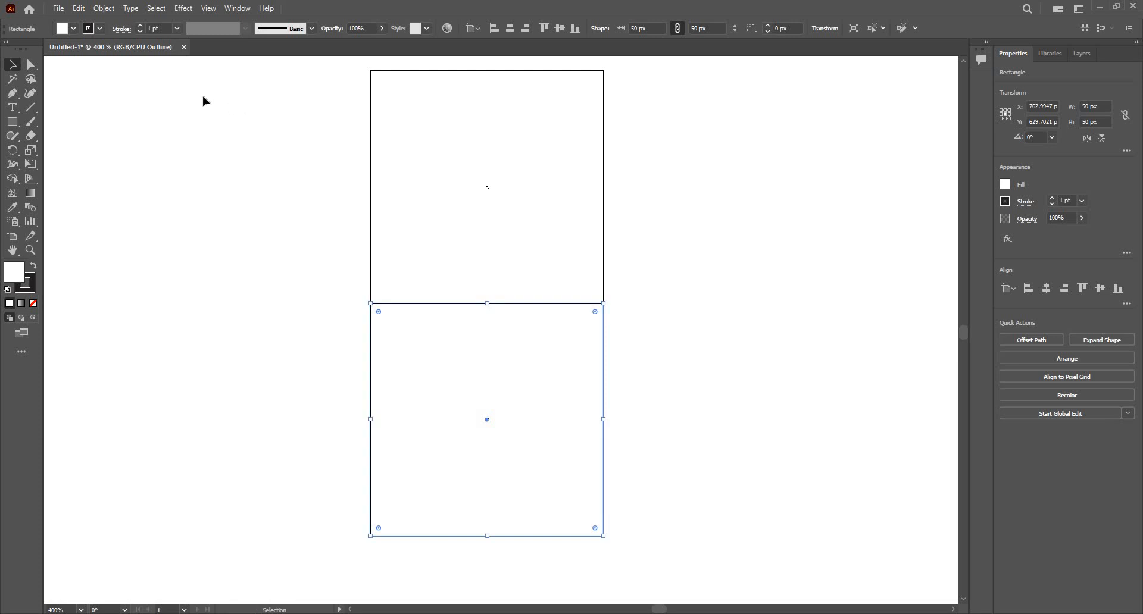
click(392, 316)
scroll(386, 320, up, 11)
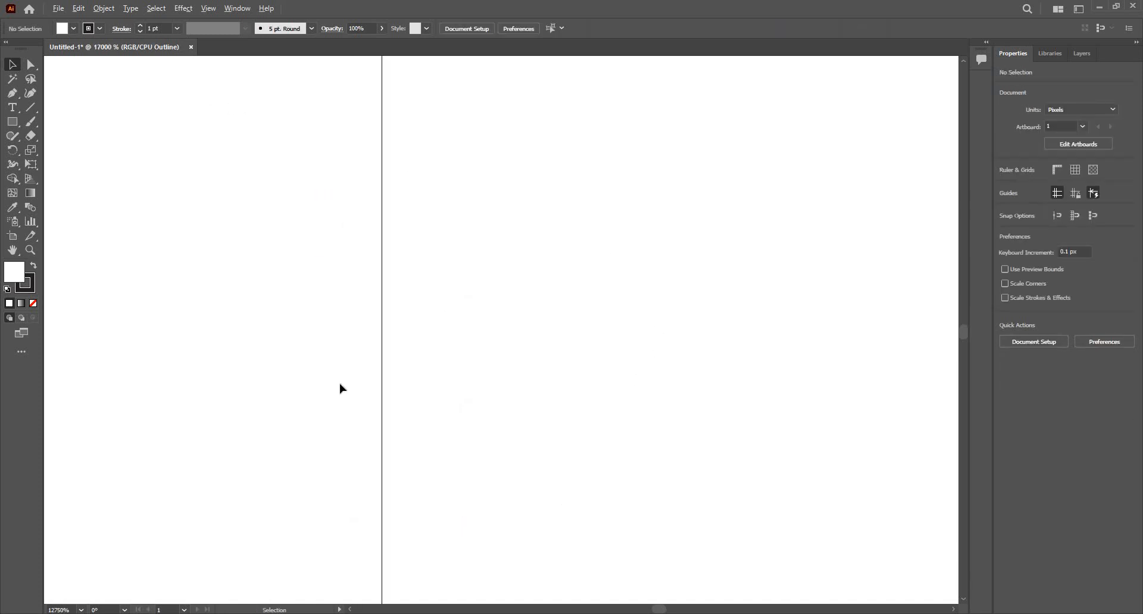
Examine the shared corner of the two stacked squares, comparing the Outline view with the rendered preview.
scroll(370, 395, down, 2)
drag(371, 404, 371, 407)
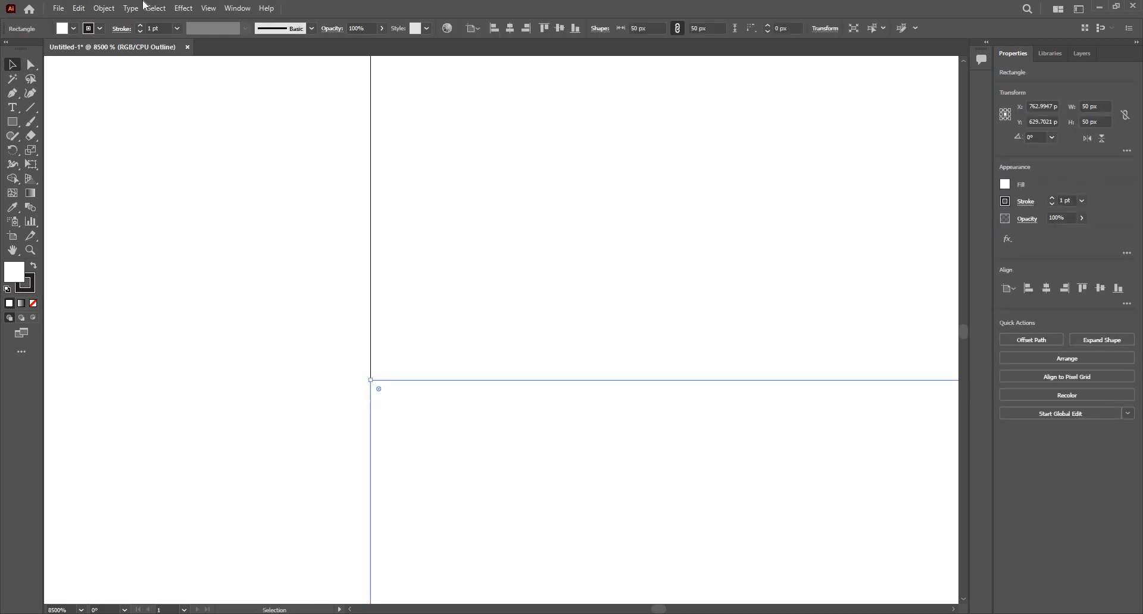
click(207, 9)
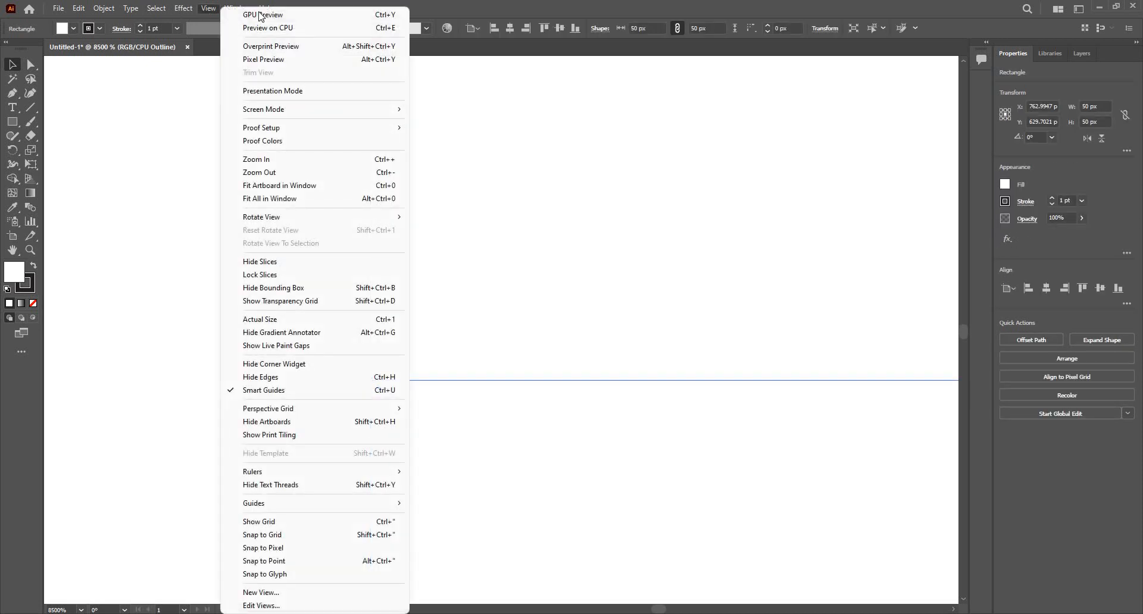
mouse_move(201, 13)
key(Return)
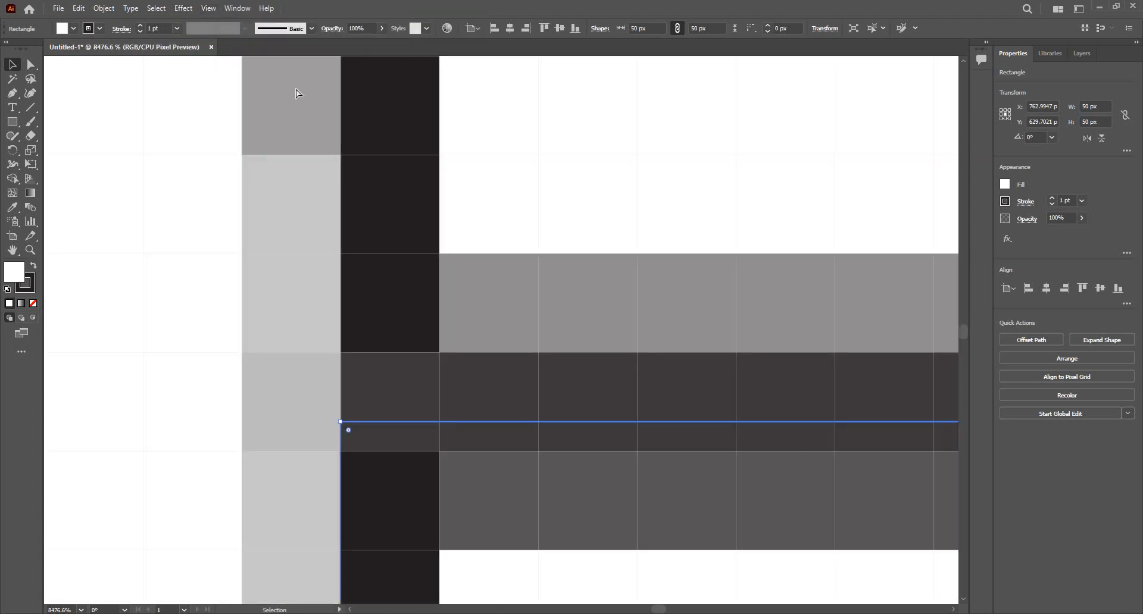
key(a)
key(ctrl+y)
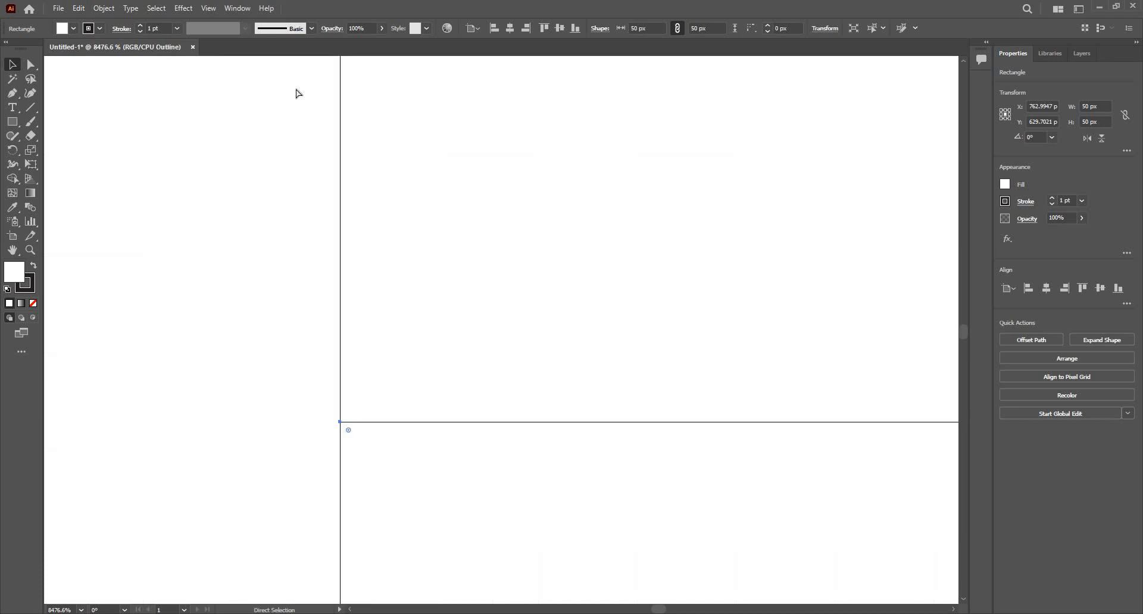
Return the artwork from Outline to normal preview and examine the doubled stroke where the two stacked squares meet.
key(ctrl+y)
key(v)
scroll(273, 237, down, 5)
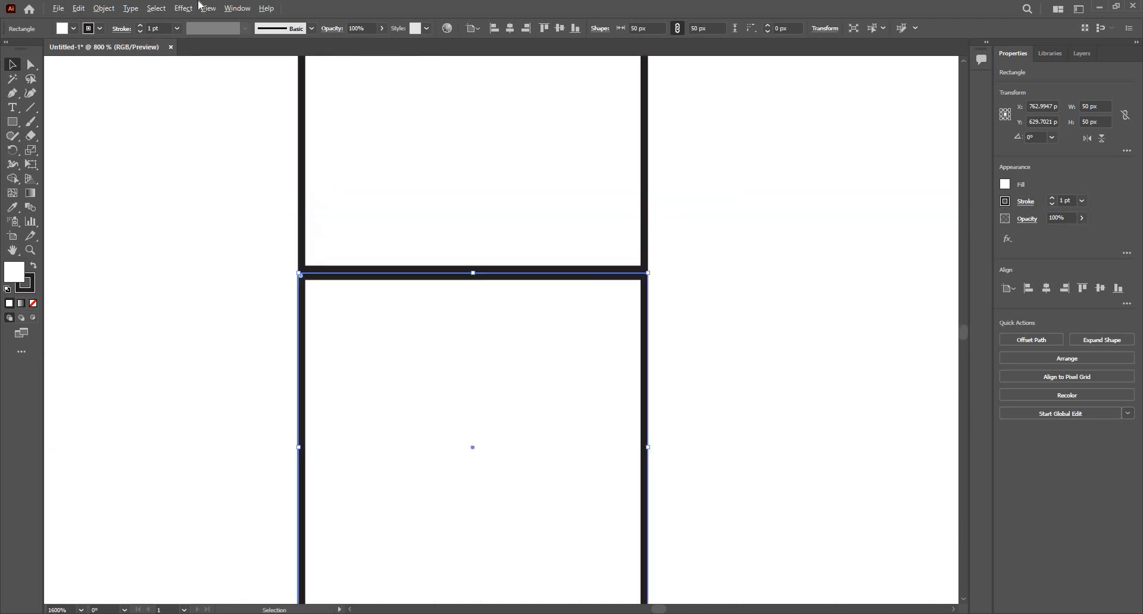
key(ctrl+minus)
click(238, 9)
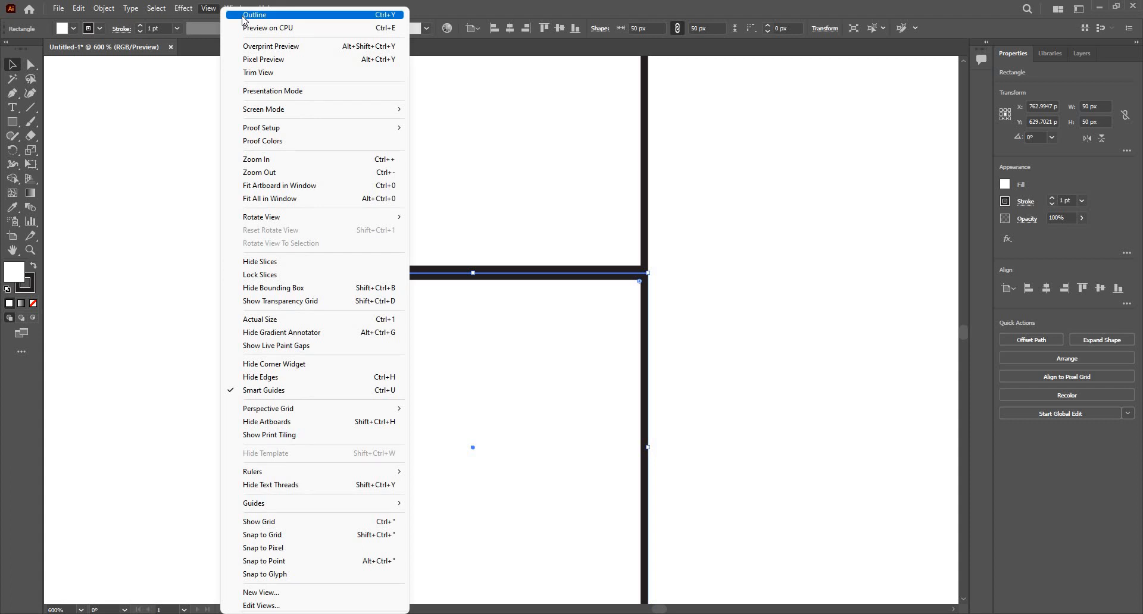
click(242, 19)
key(ctrl+y)
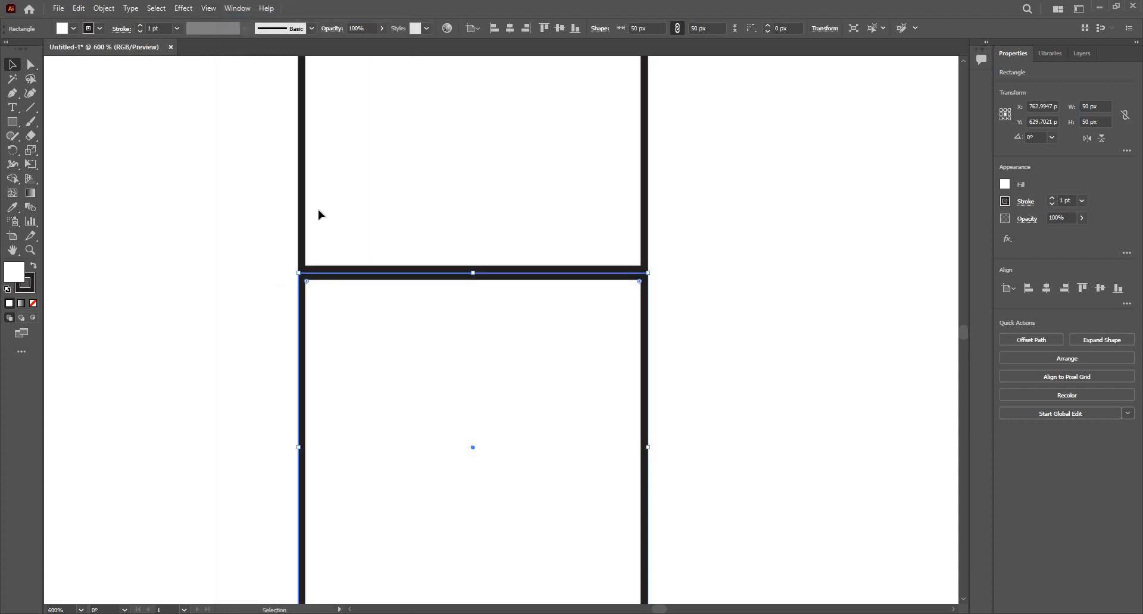
click(669, 265)
scroll(668, 266, down, 2)
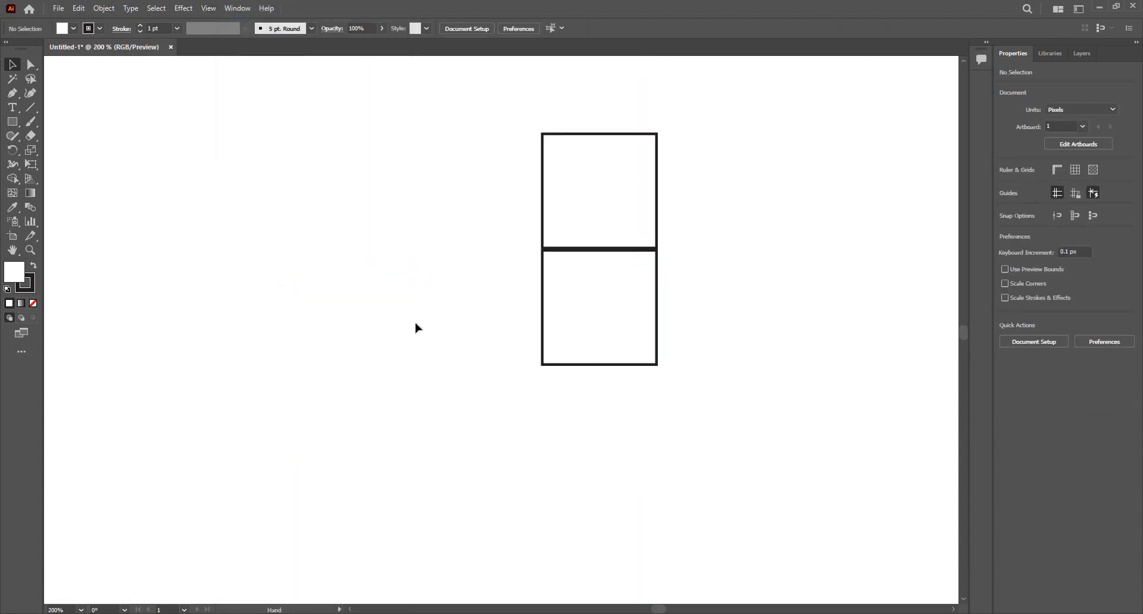
scroll(415, 328, up, 3)
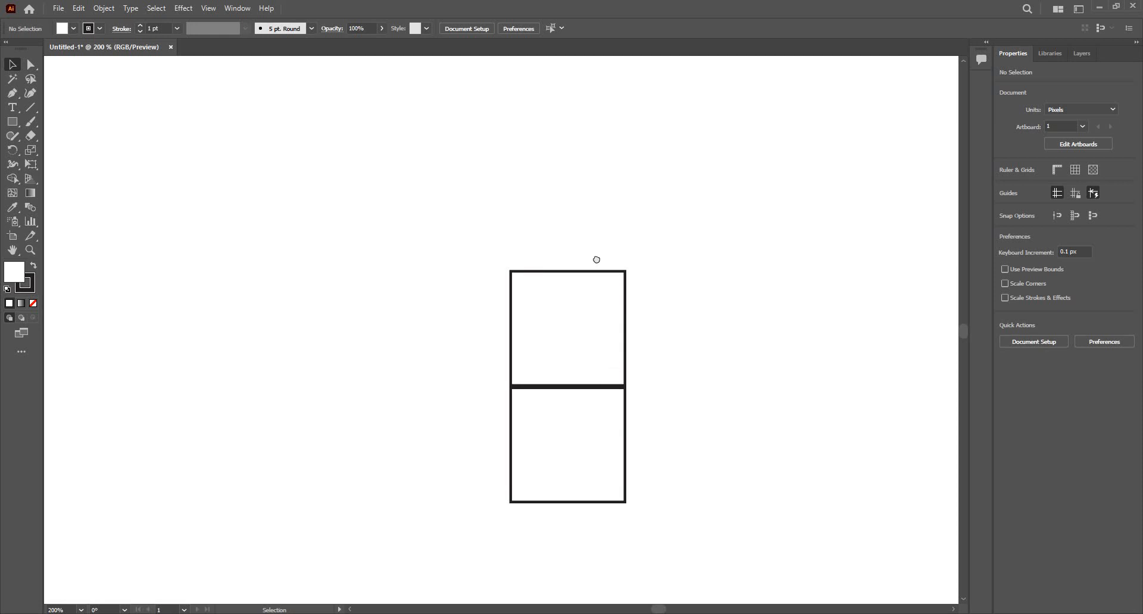
scroll(582, 261, down, 3)
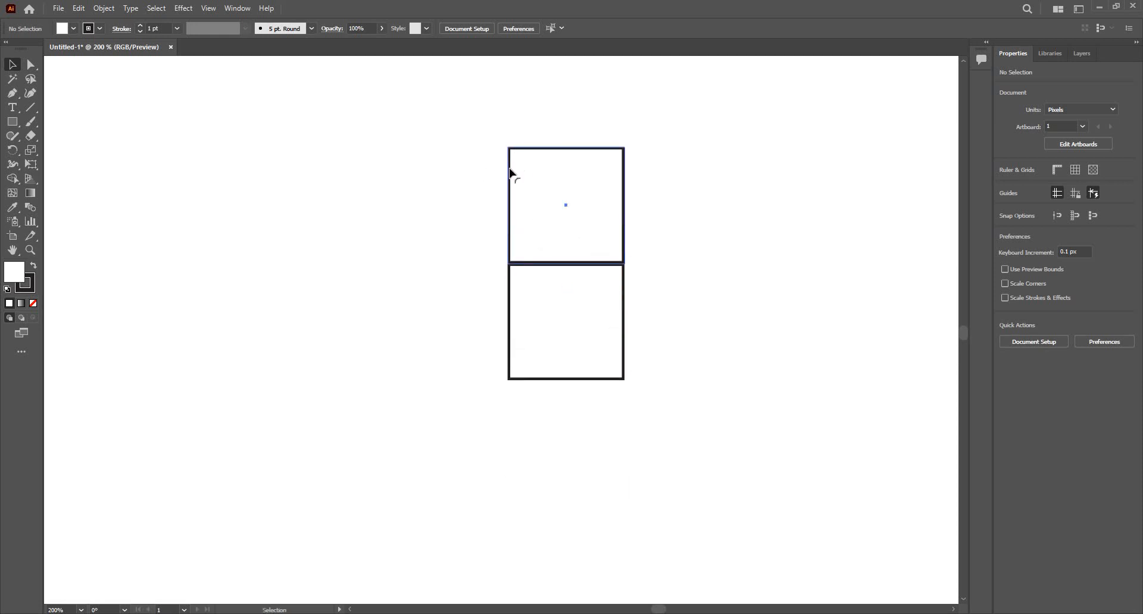
Create a 100 × 100 px square with linked proportions and place it flush against the left side of the two stacked squares.
click(543, 174)
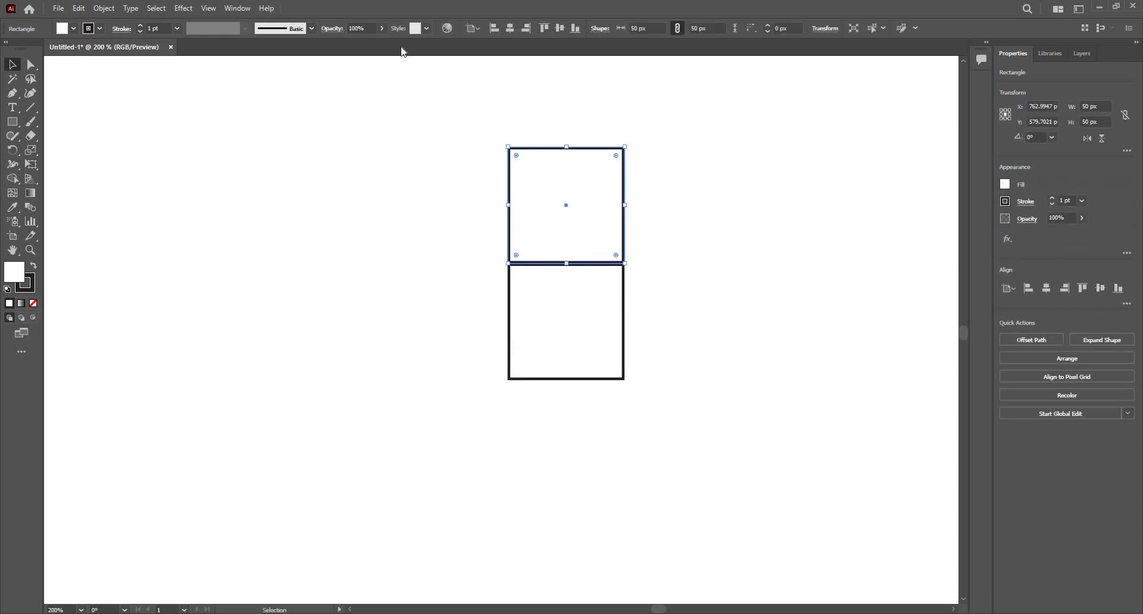
click(12, 121)
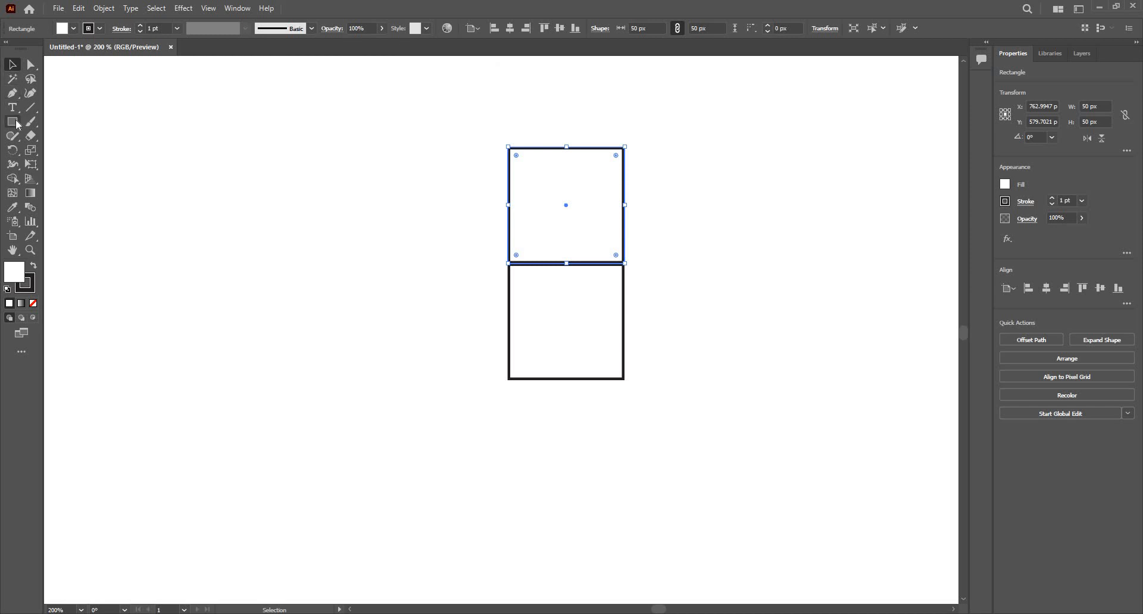
click(341, 194)
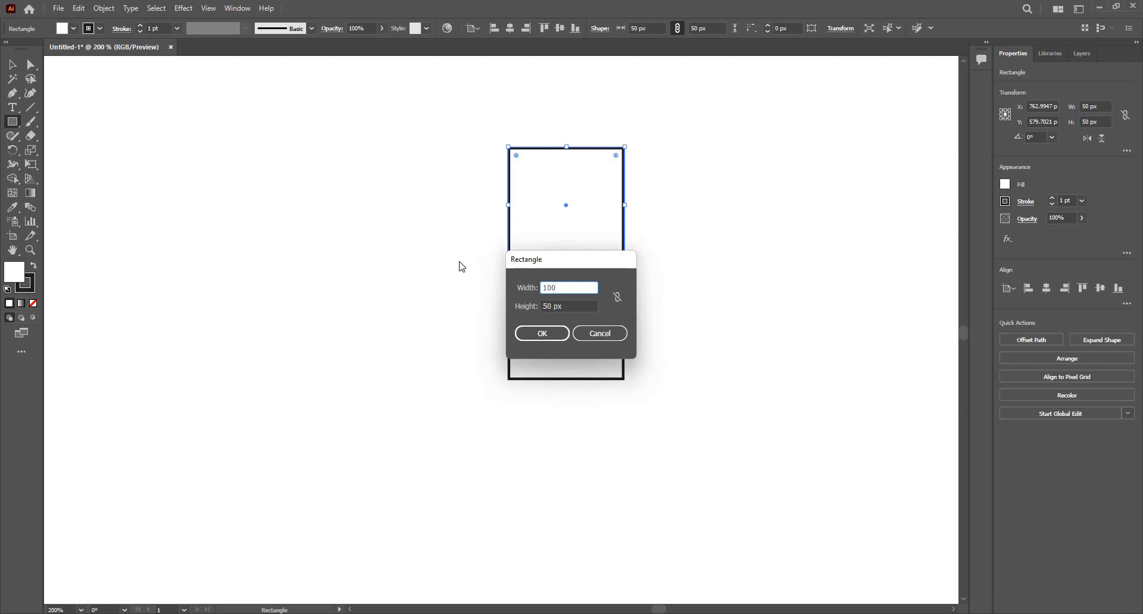
click(576, 306)
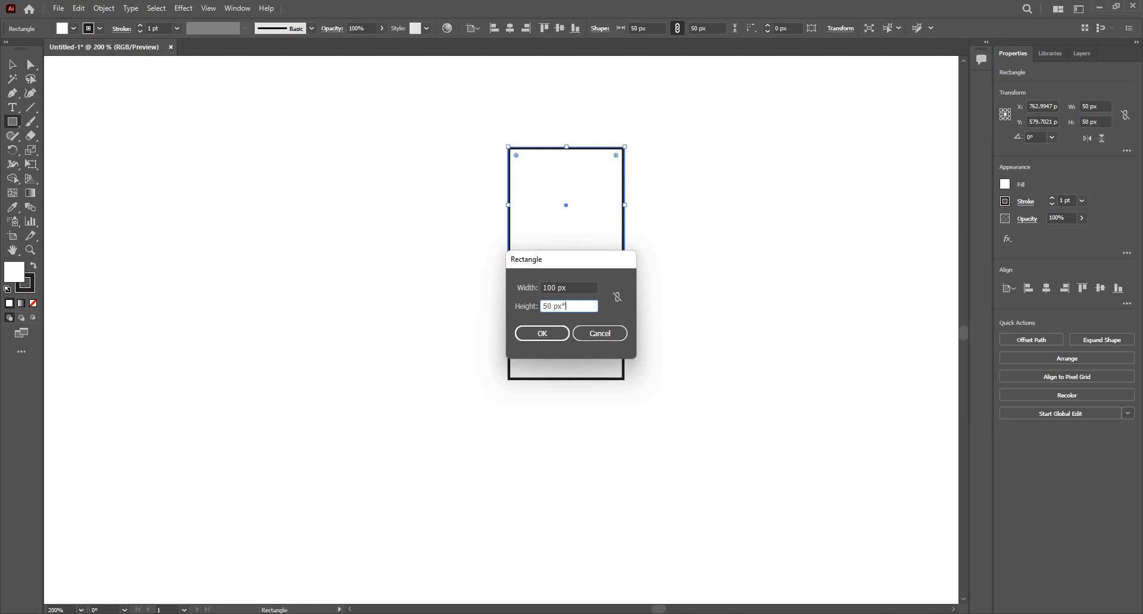
key(Tab)
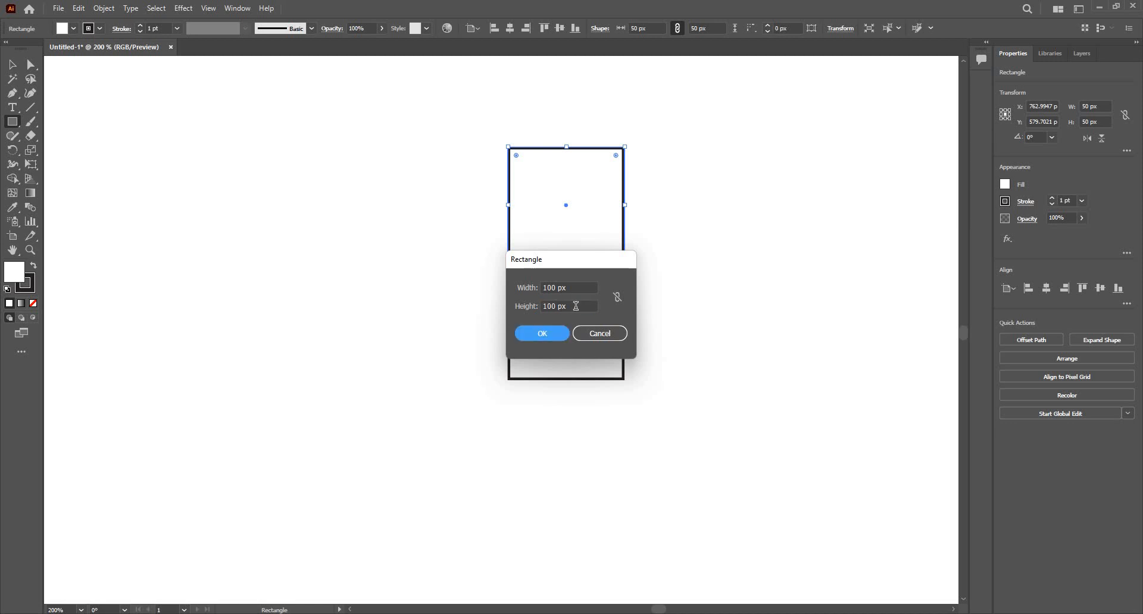
click(568, 308)
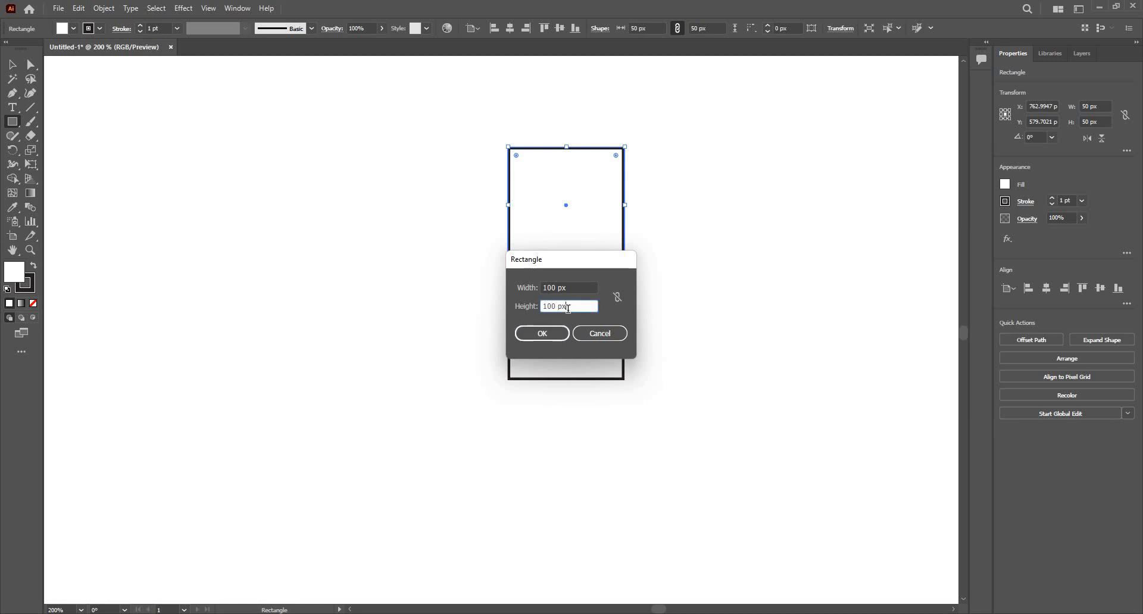
click(619, 296)
click(556, 336)
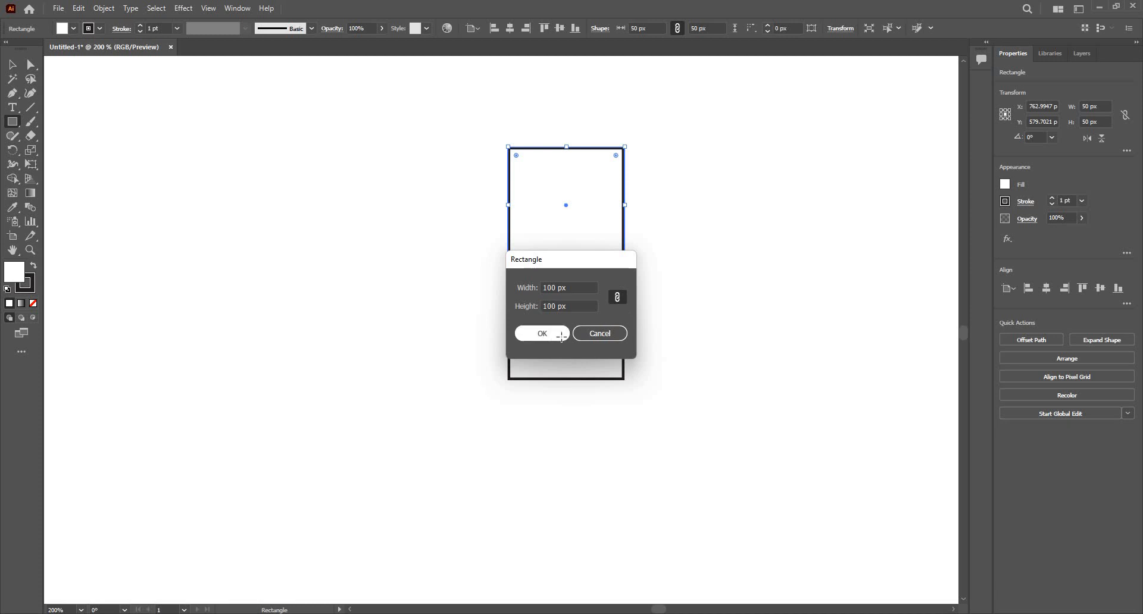
key(v)
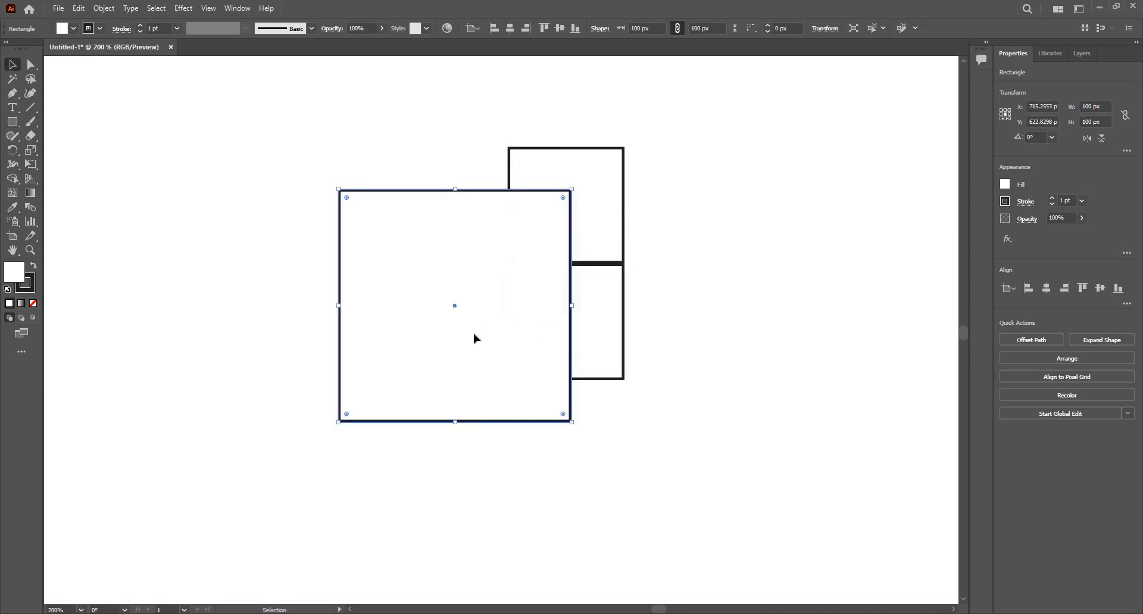
drag(474, 337, 487, 297)
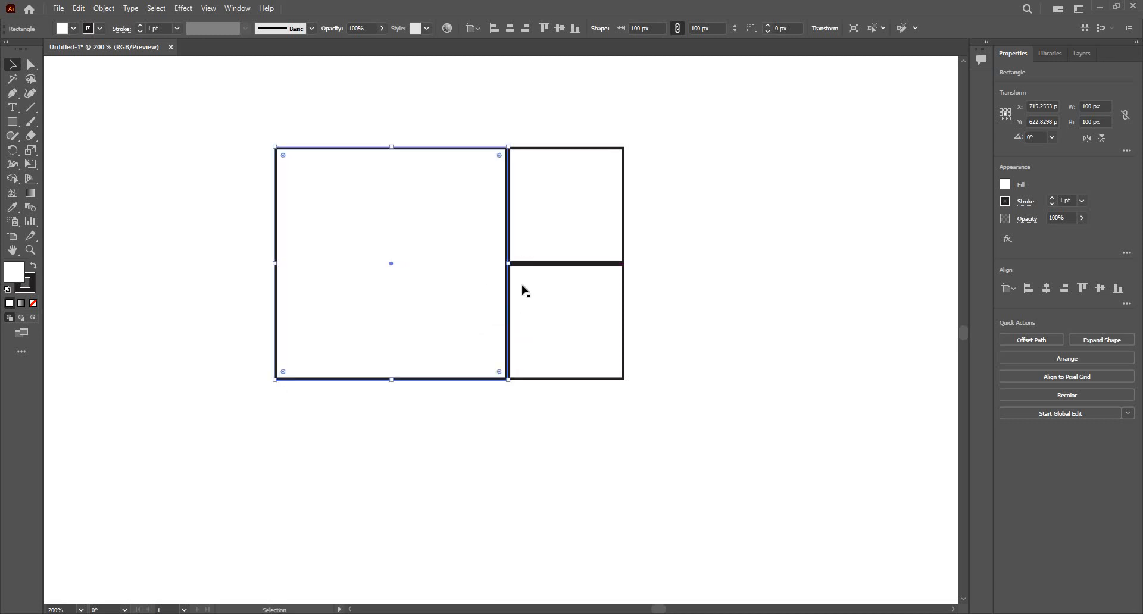
Create a 150 × 150 px square and place it directly above the existing squares, aligned with their outer left and right edges.
scroll(433, 355, down, 2)
scroll(434, 355, down, 1)
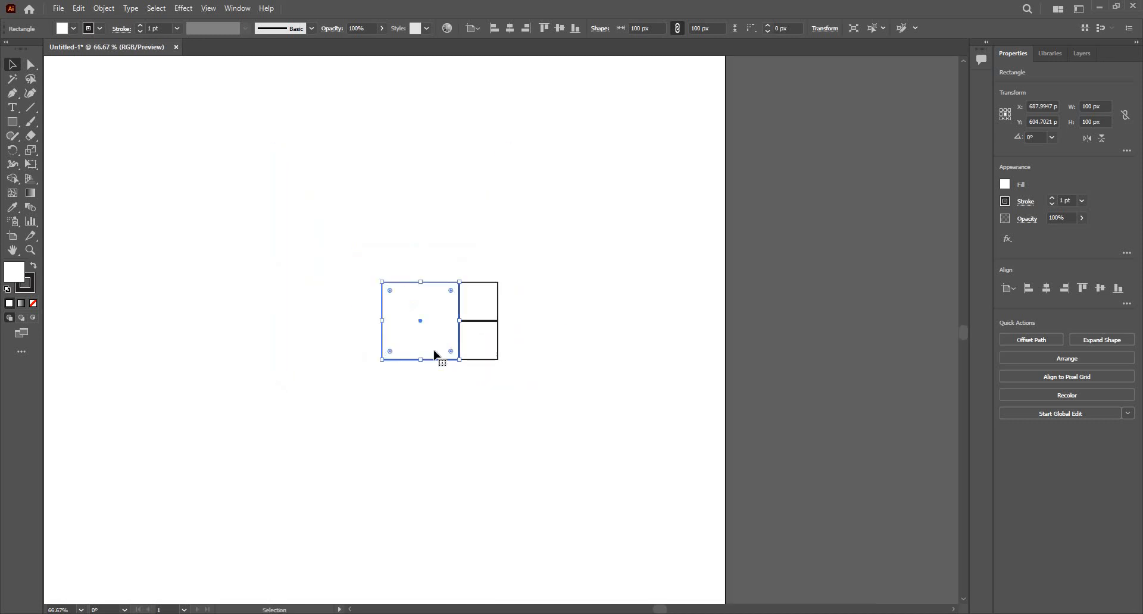
click(16, 122)
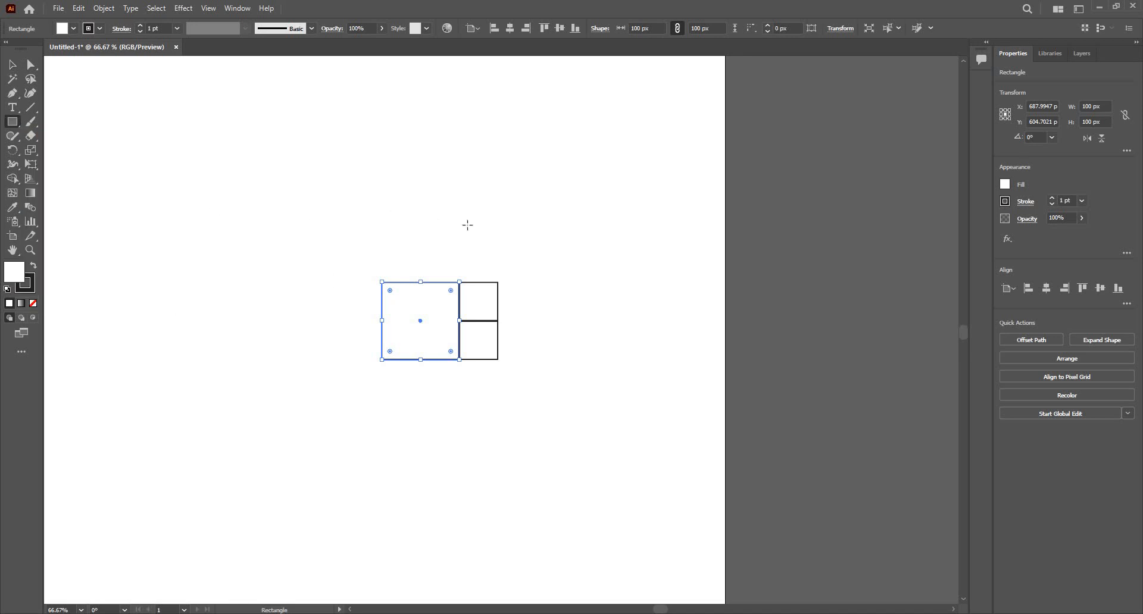
click(426, 180)
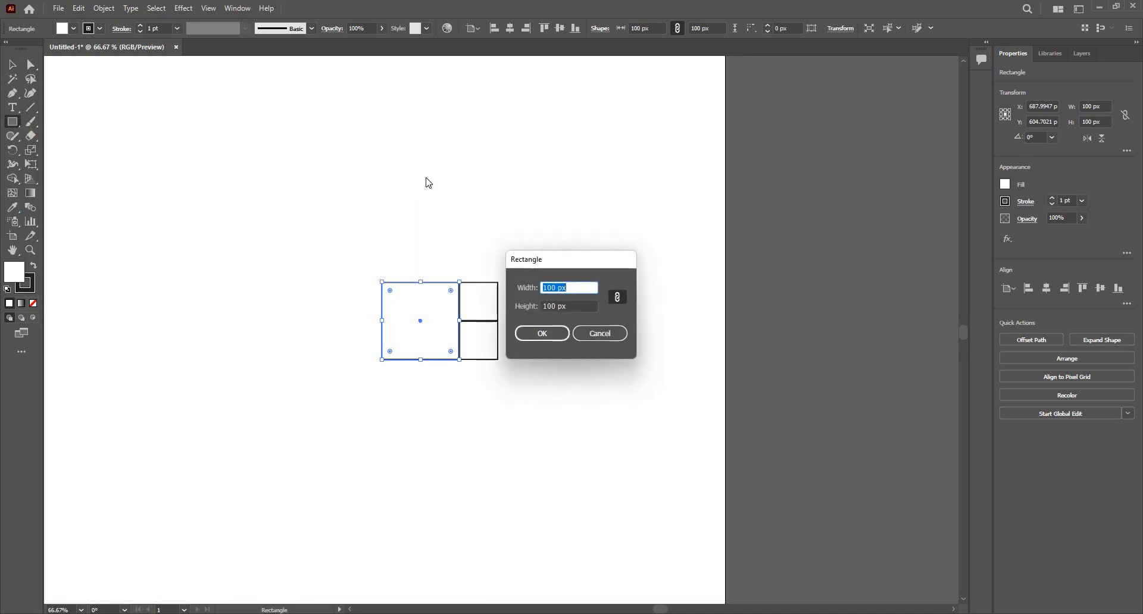
text(150)
key(Return)
key(v)
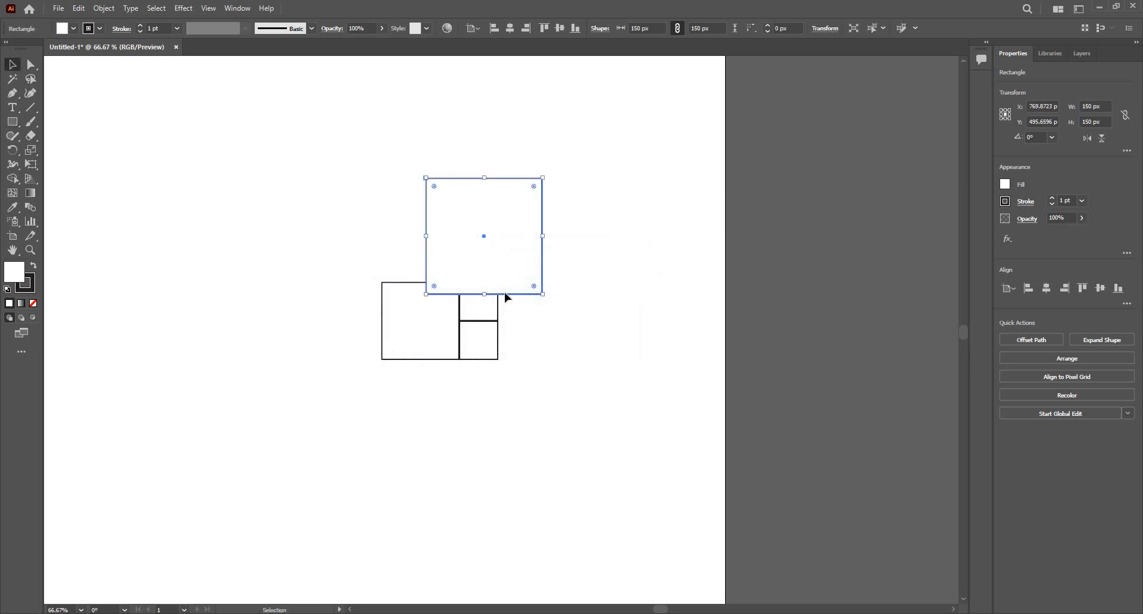
drag(468, 280, 556, 358)
click(357, 209)
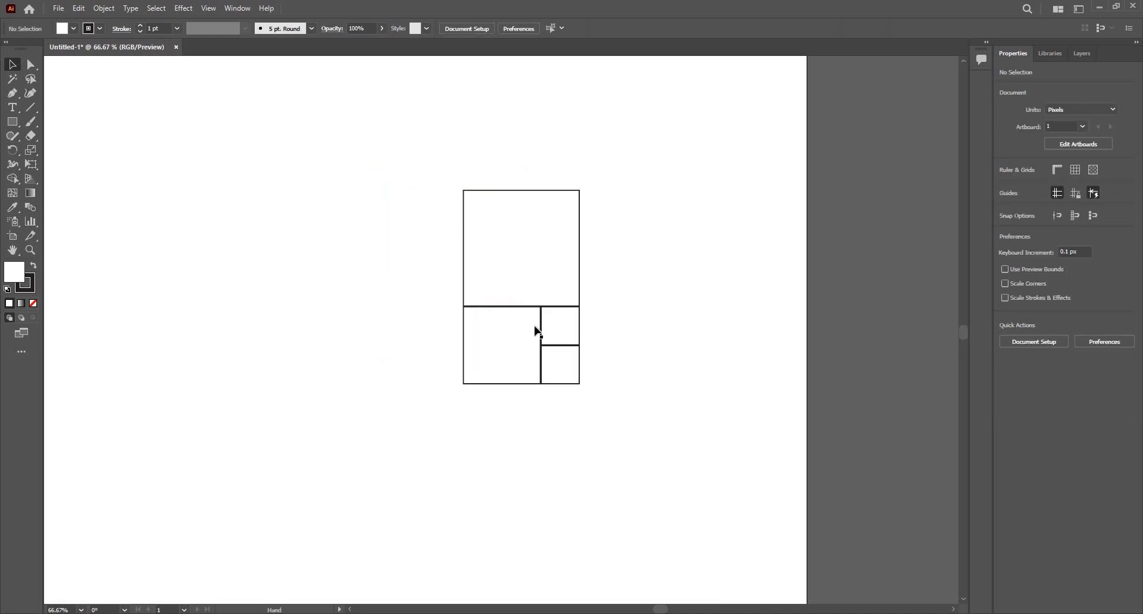
Create a 250 × 250 px square and place it flush against the left side of the block, with top and bottom edges aligned.
click(512, 279)
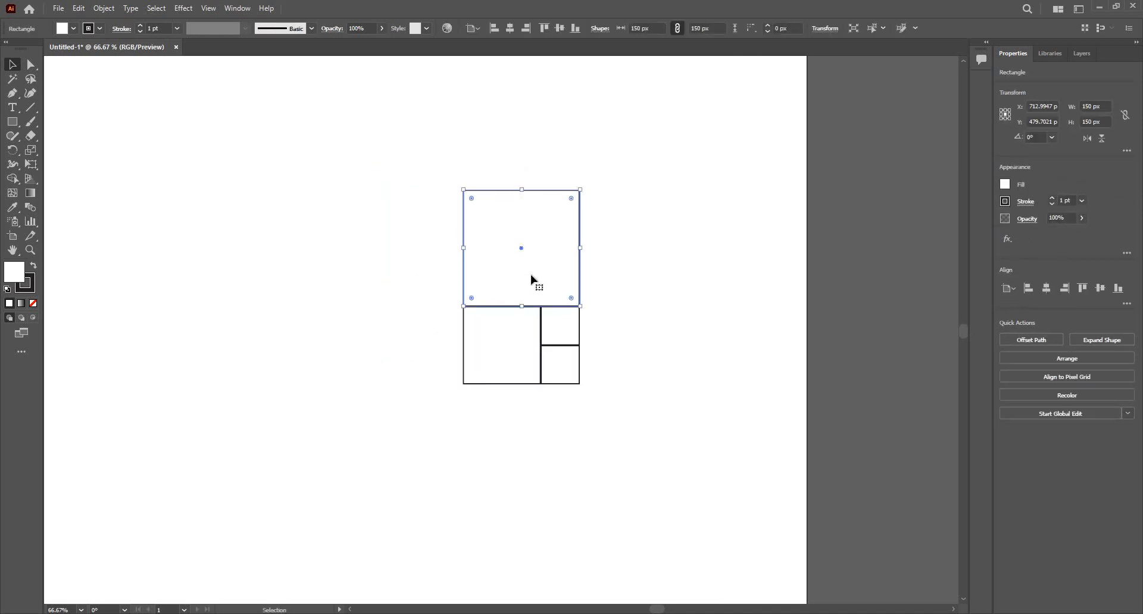
click(466, 345)
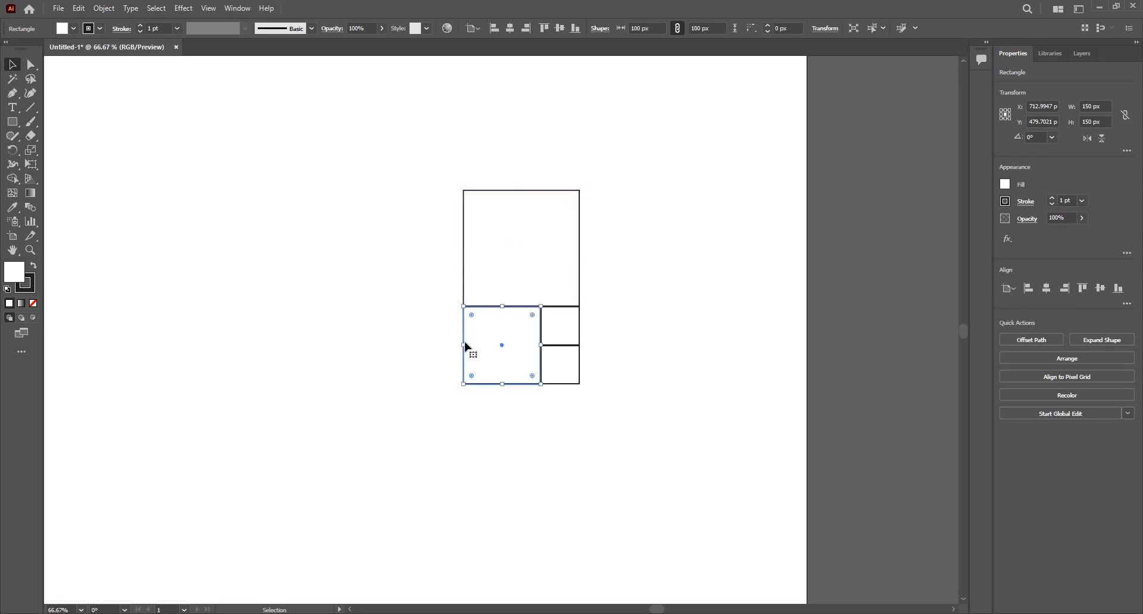
click(420, 268)
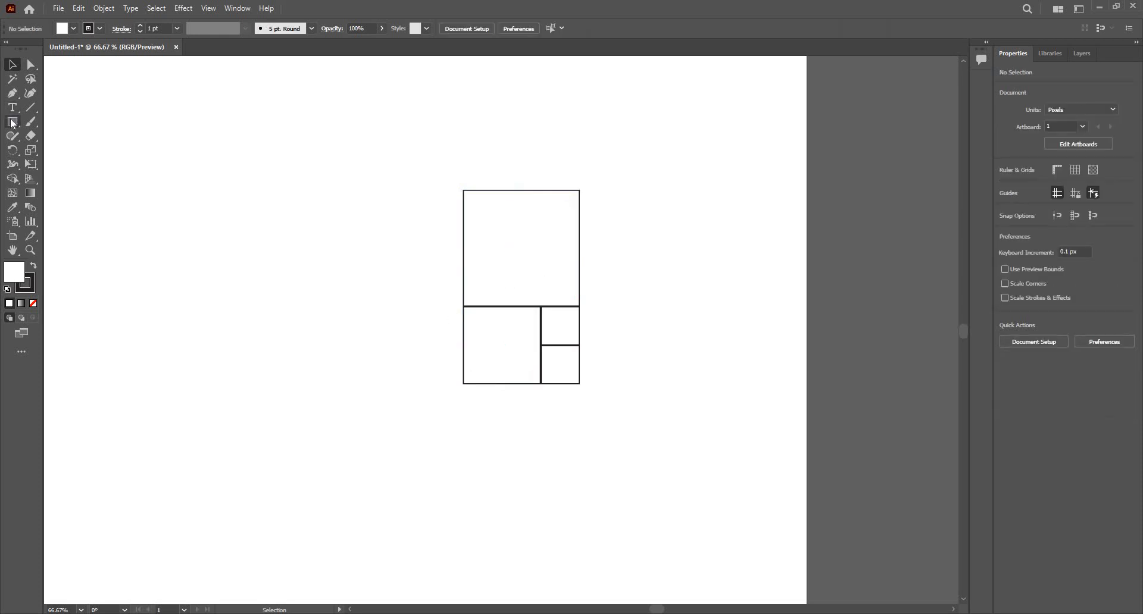
click(269, 257)
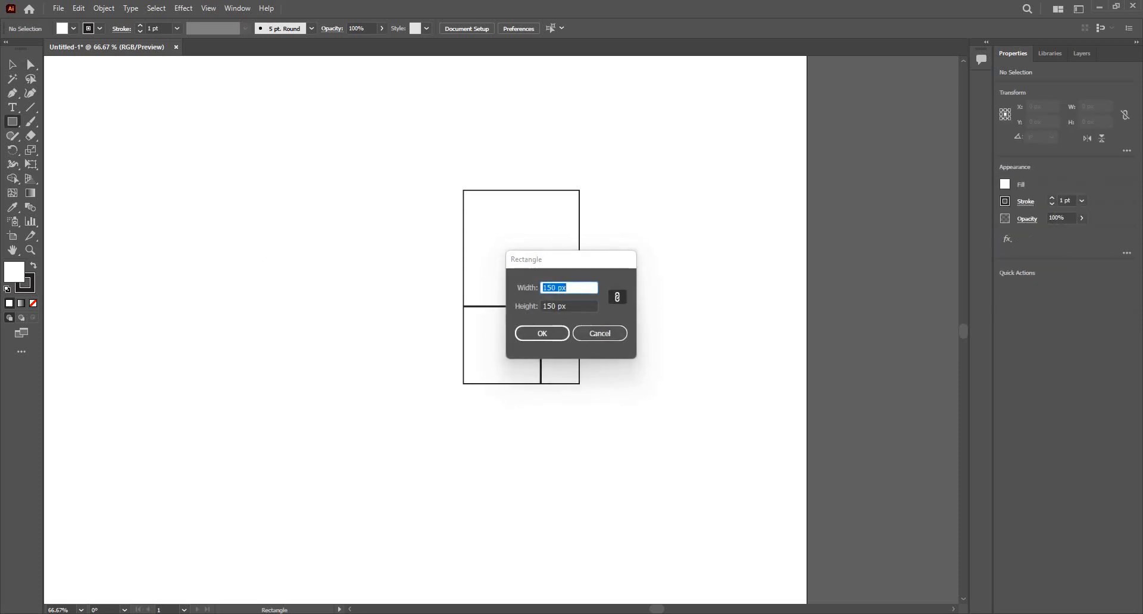
text(250)
key(Return)
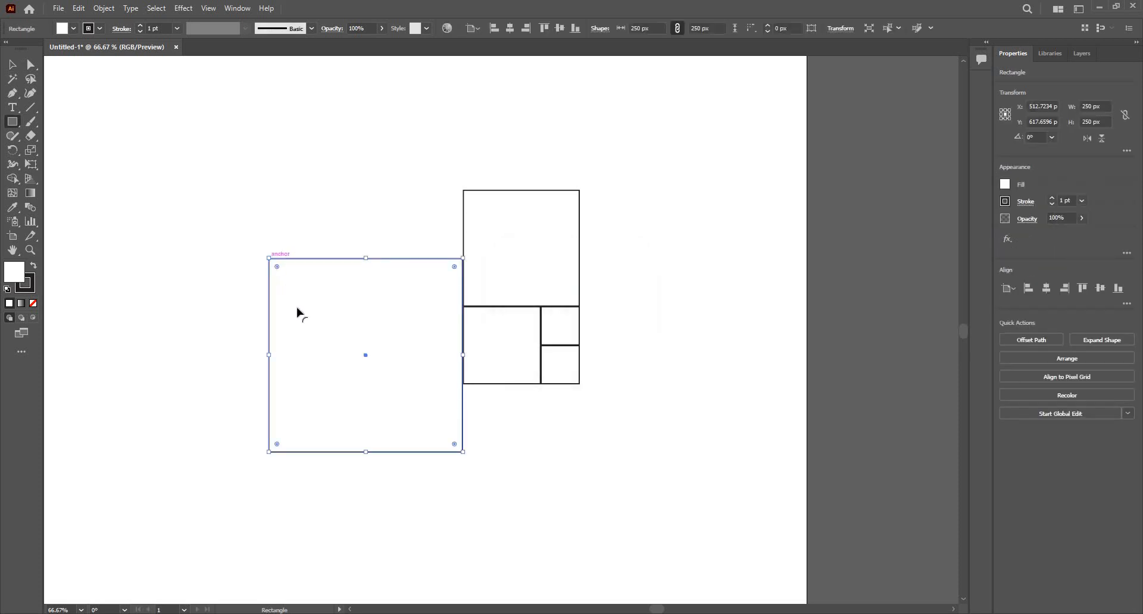
key(v)
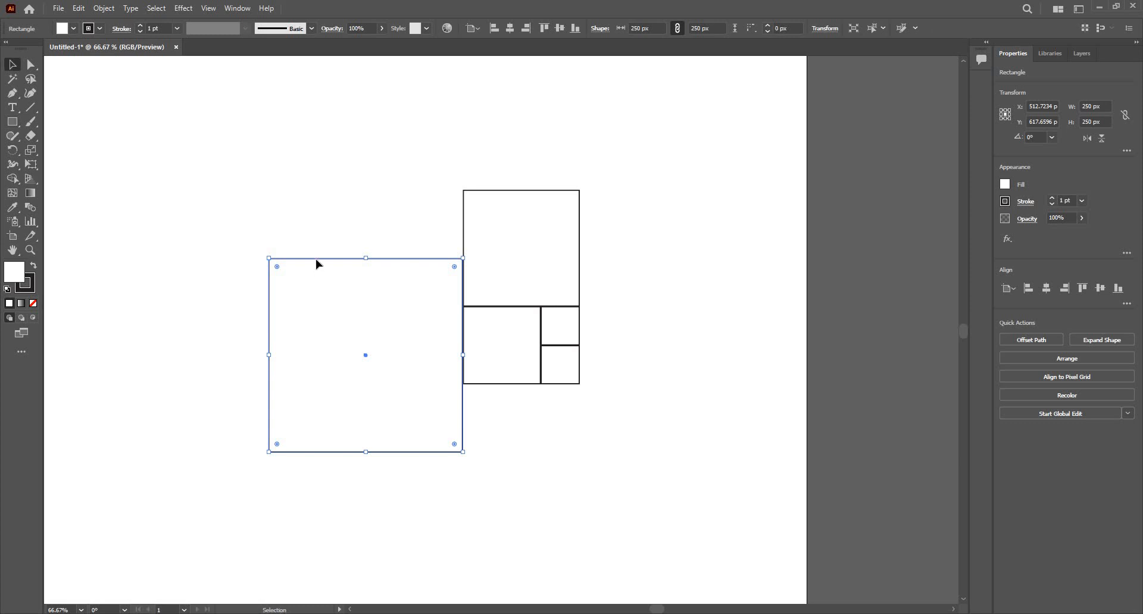
drag(316, 260, 321, 257)
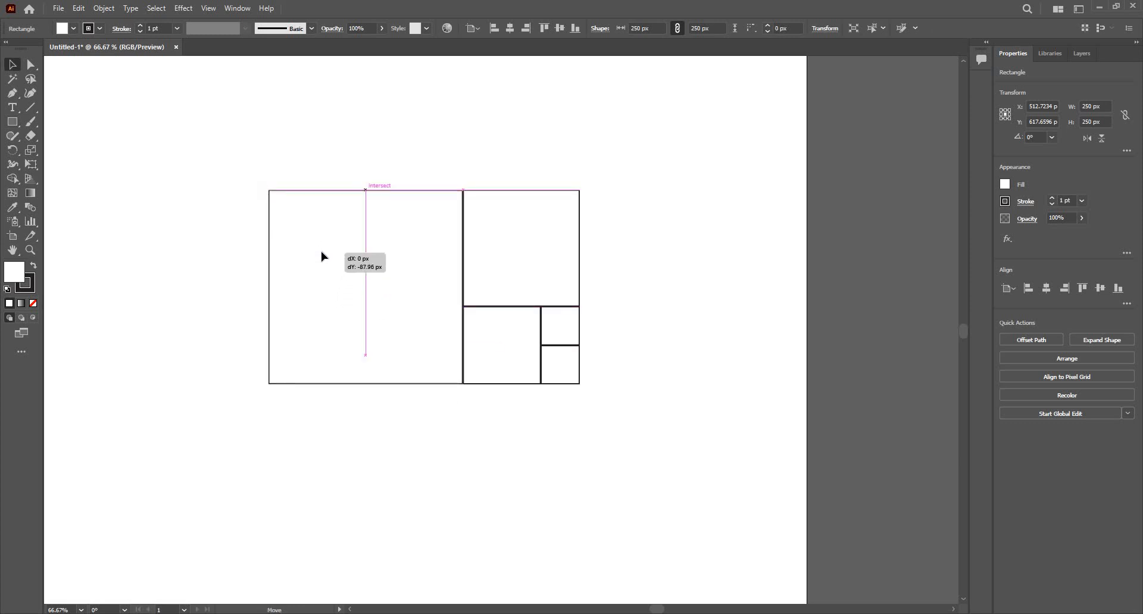
key(ctrl+shift+a)
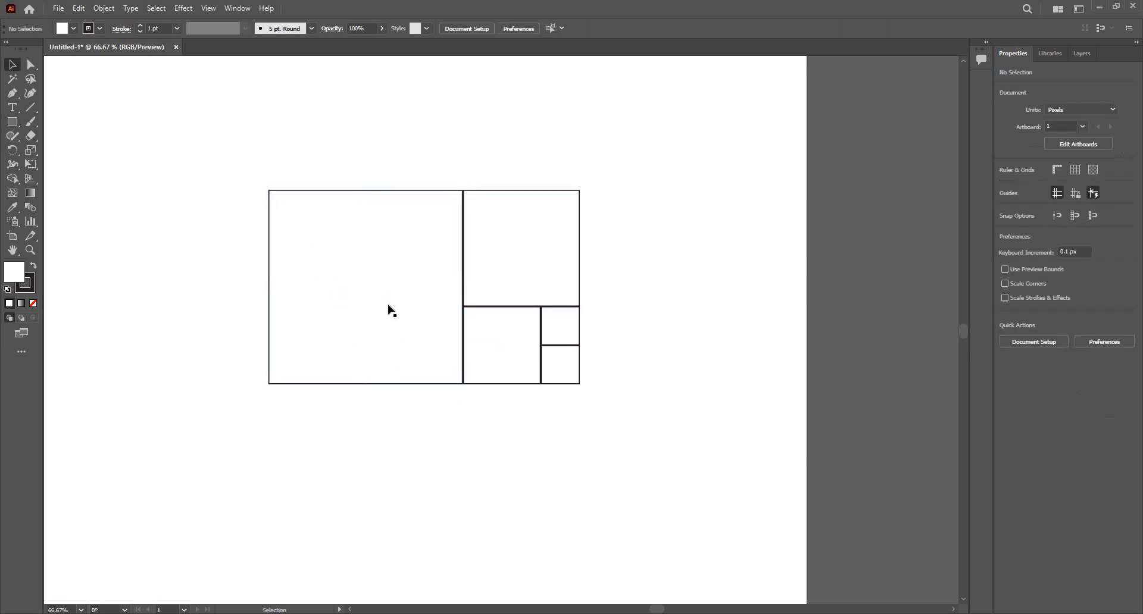
Select the 250 px and 150 px squares in turn to compare their sizes.
scroll(388, 309, down, 1)
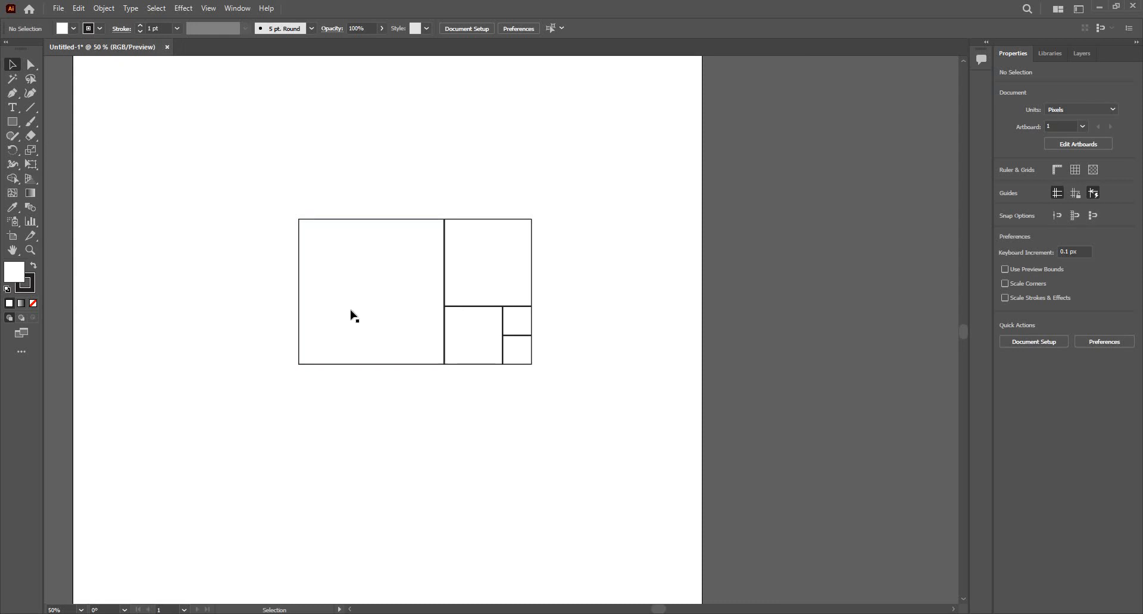
click(428, 287)
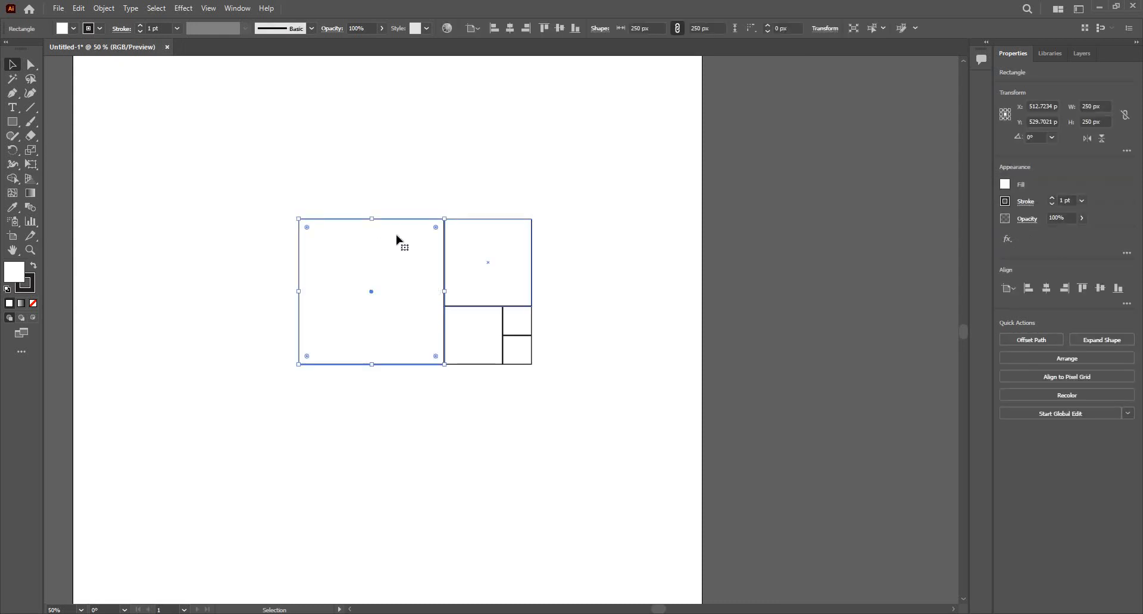
click(493, 234)
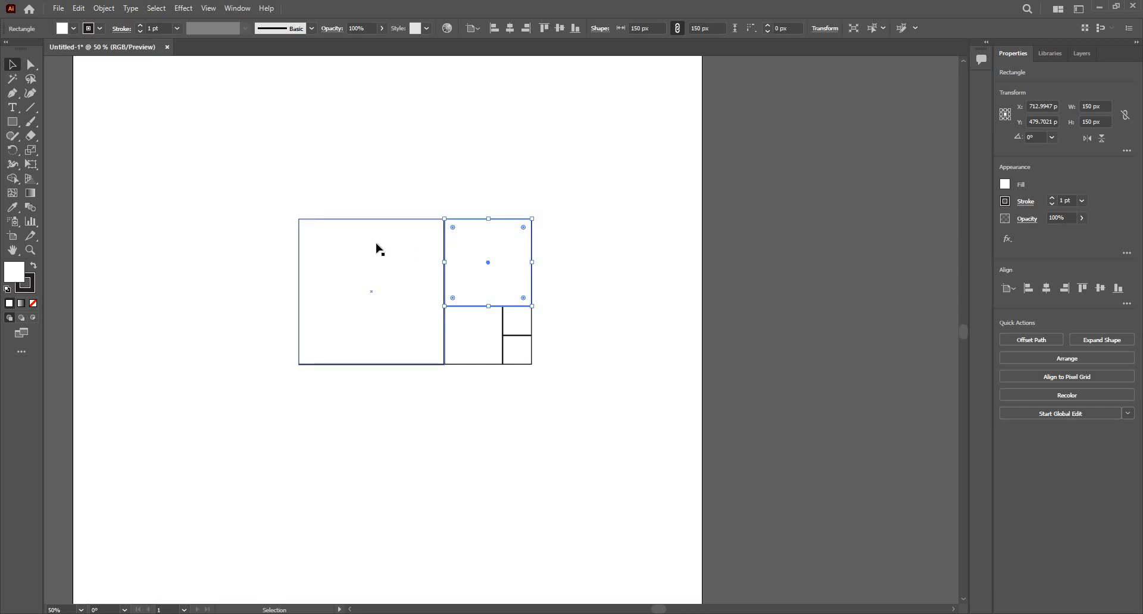
Create a 400 × 400 px square and place it directly below the existing block, aligned with its outer left and right edges.
key(ctrl+shift+a)
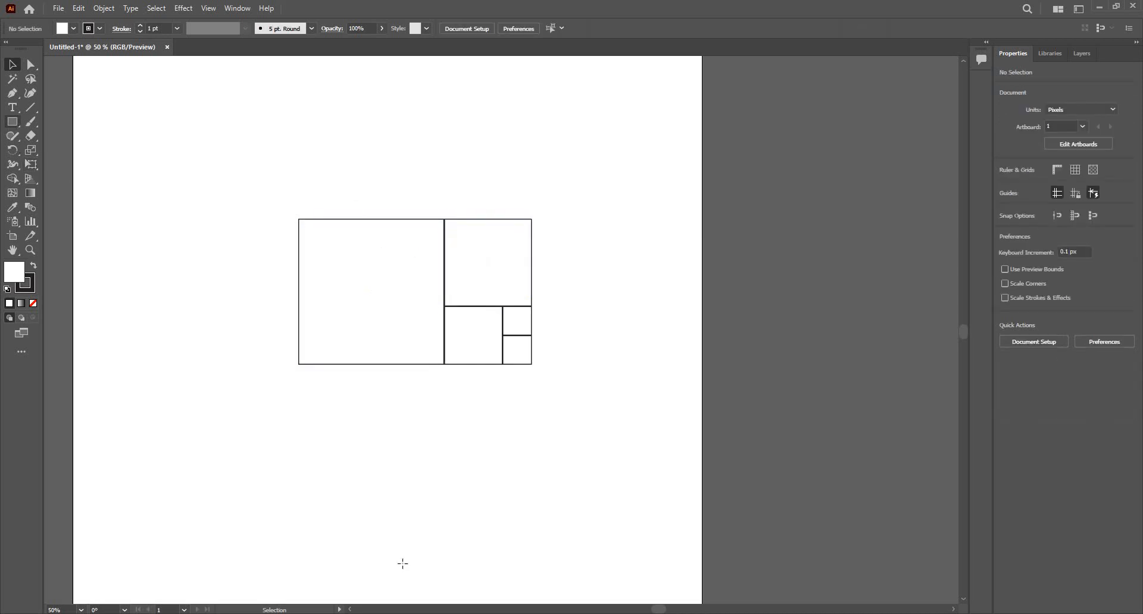
key(m)
click(389, 522)
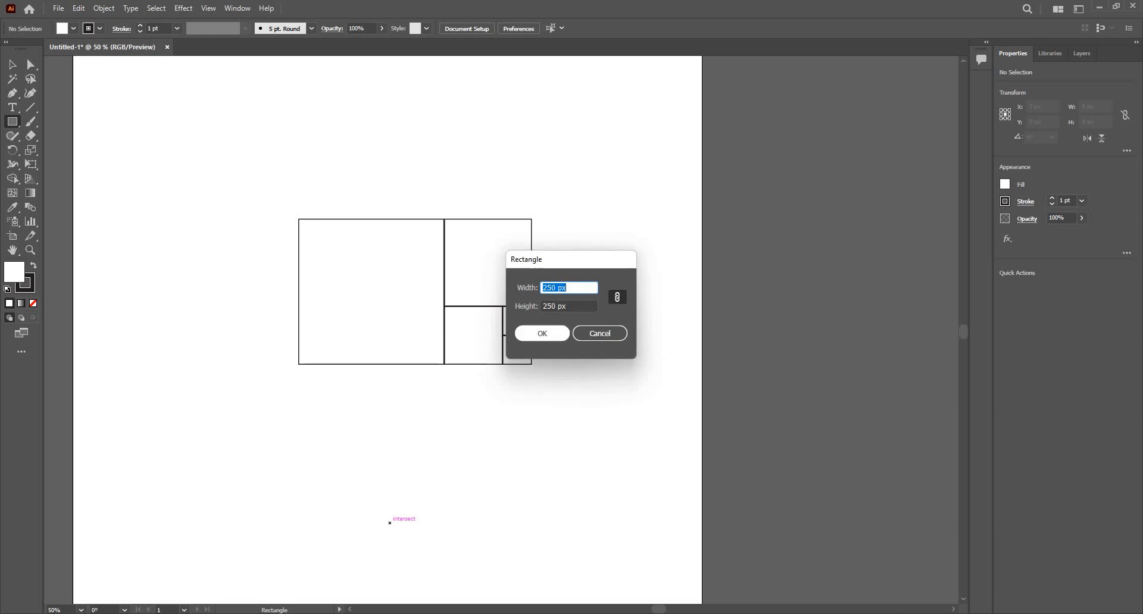
text(400)
click(544, 333)
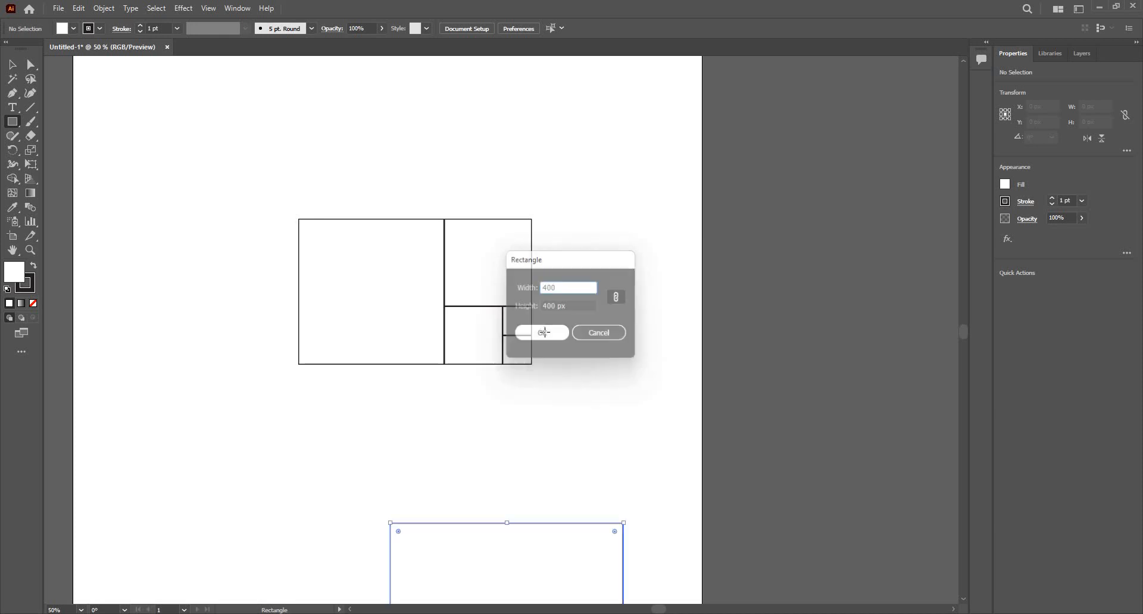
key(v)
scroll(559, 404, down, 3)
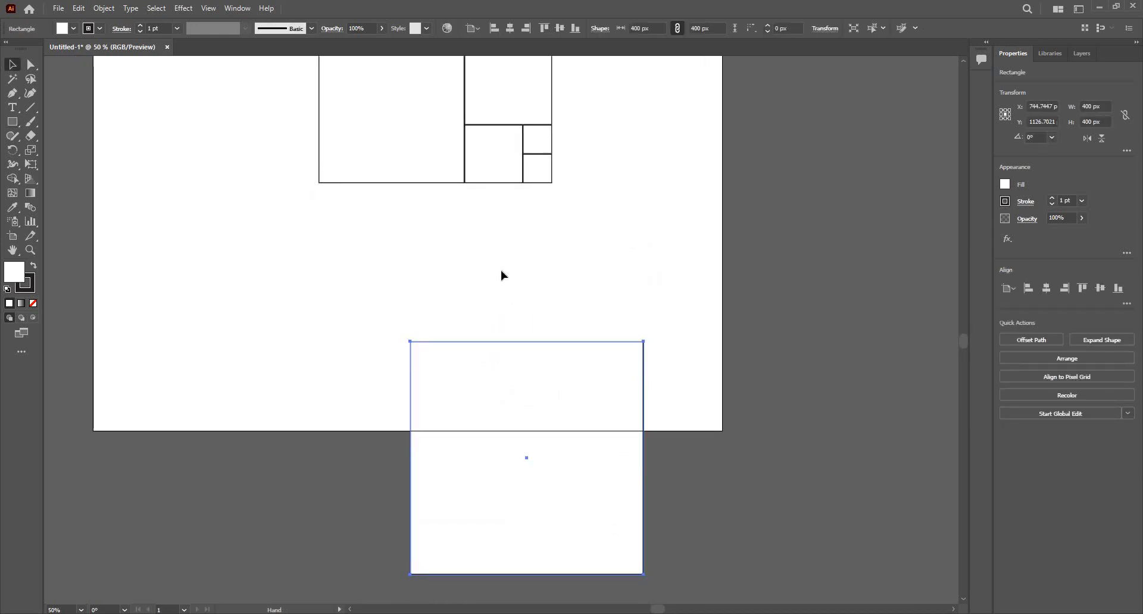
drag(545, 393, 468, 245)
Move all the squares together toward the artboard's left side and clear the selection.
key(ctrl+minus)
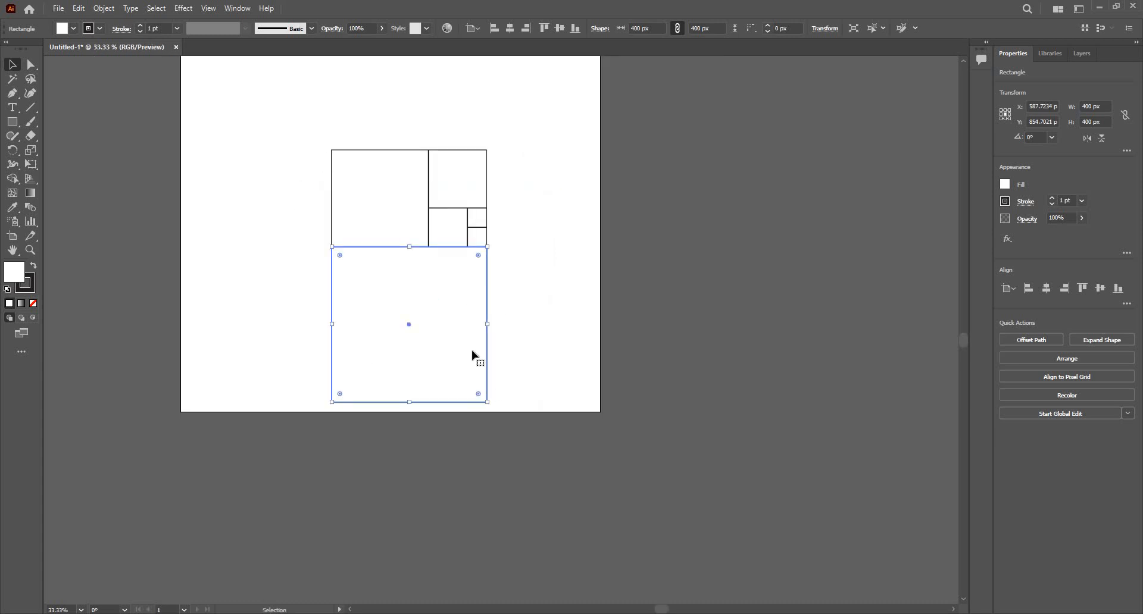
key(ctrl+a)
drag(356, 235, 236, 210)
key(ctrl+shift+a)
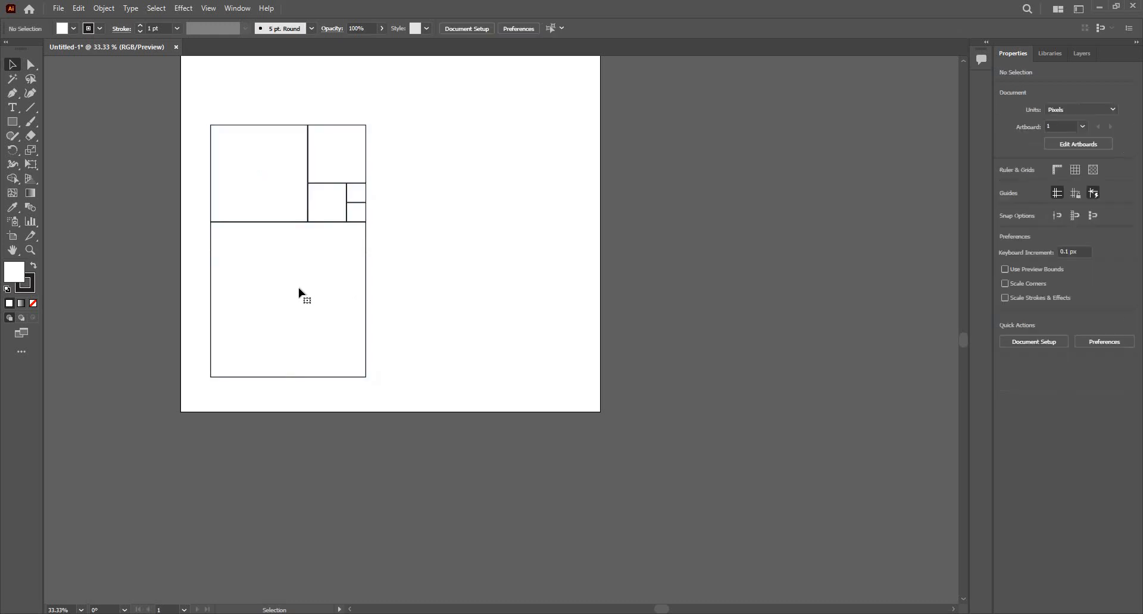
Create a 650 × 650 px square and place it flush against the right side of the block, with top edges aligned.
click(308, 303)
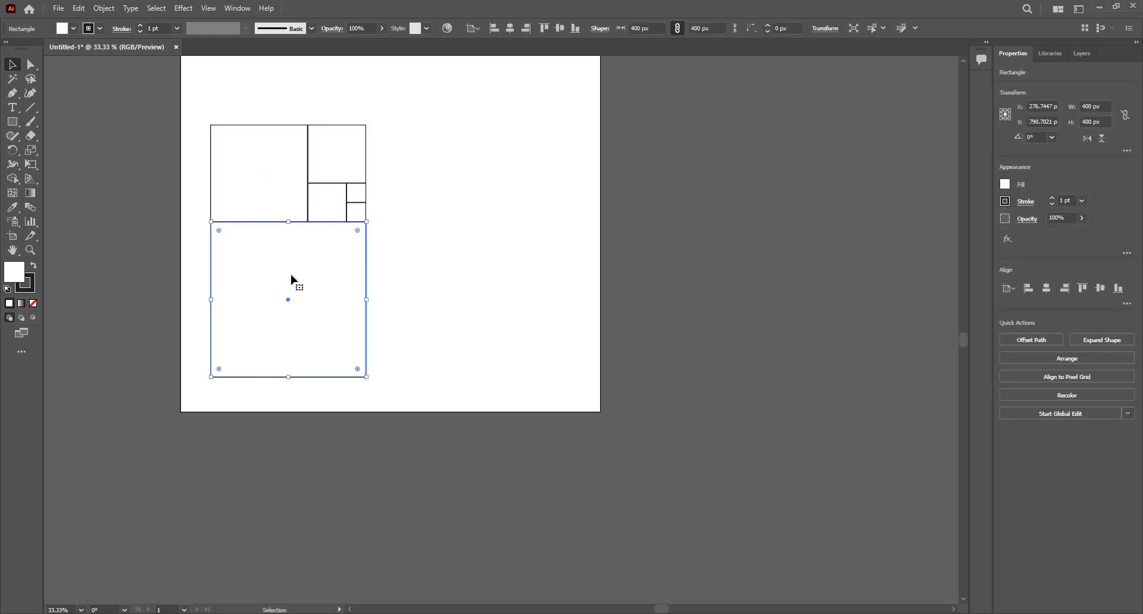
click(266, 174)
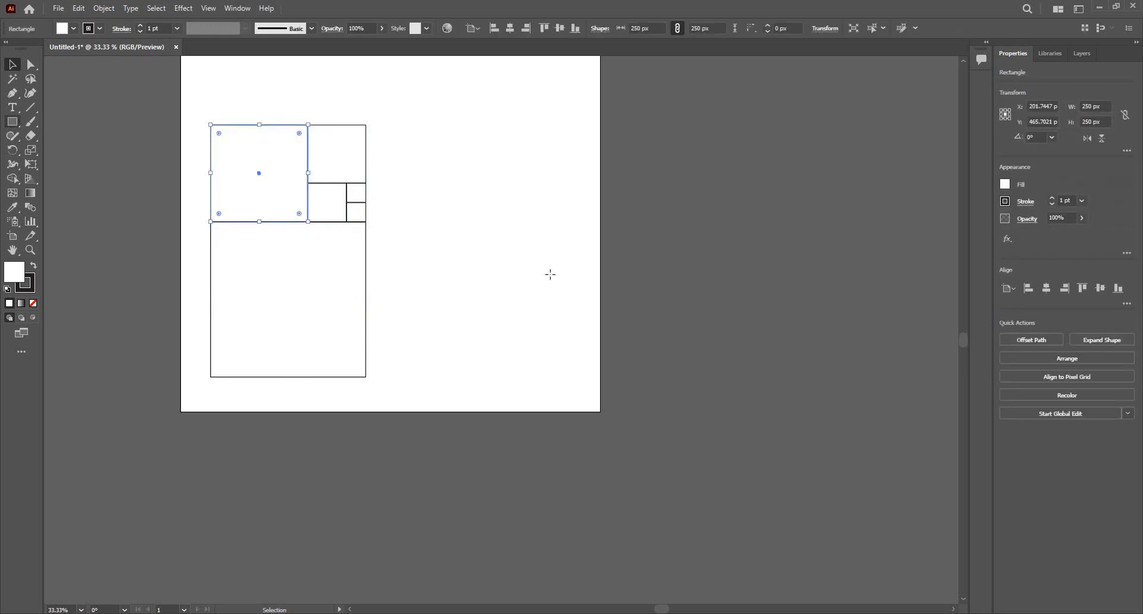
key(m)
click(480, 262)
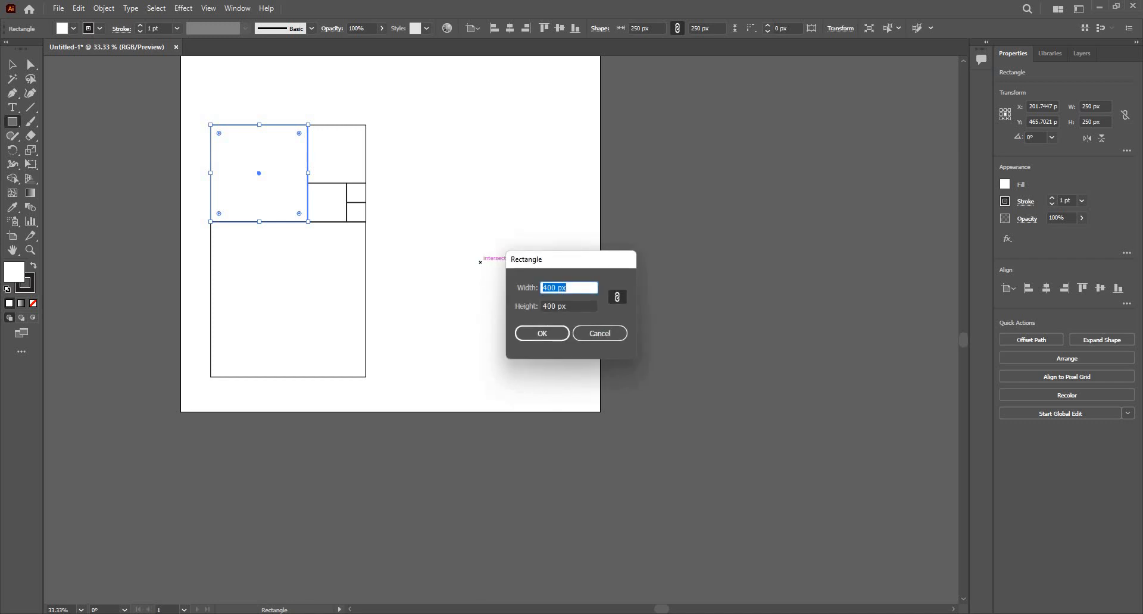
text(650)
key(Return)
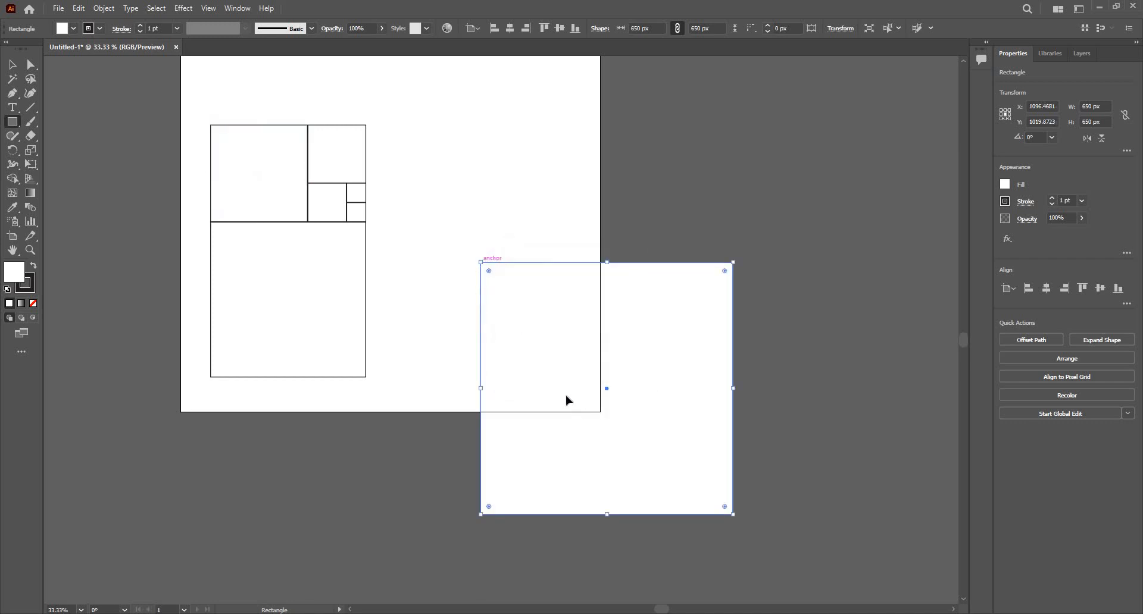
key(v)
drag(480, 262, 457, 266)
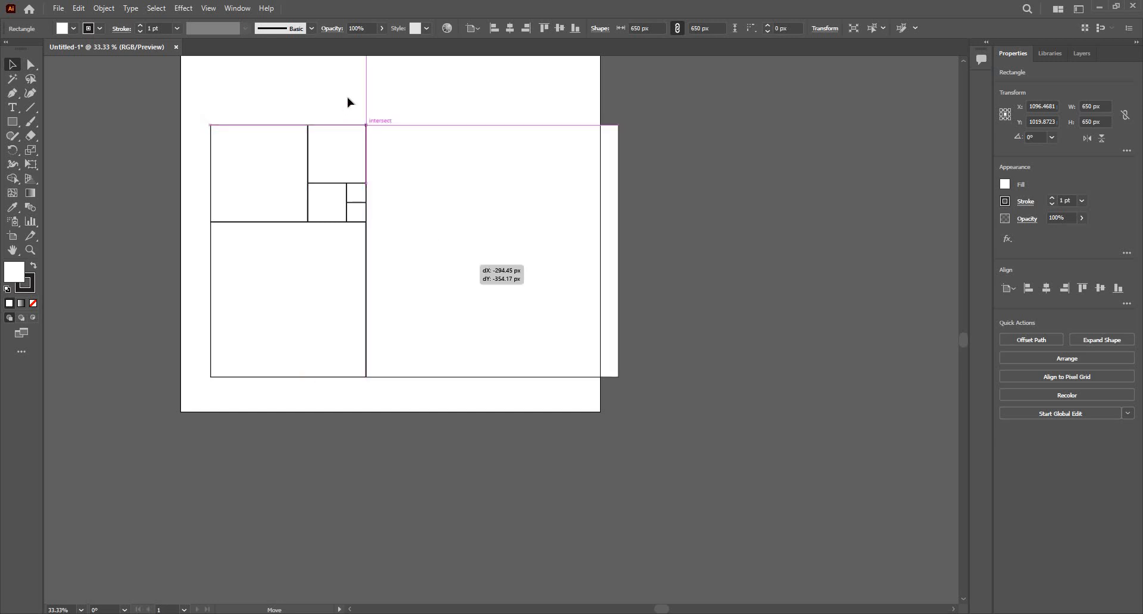
drag(349, 103, 348, 103)
click(217, 112)
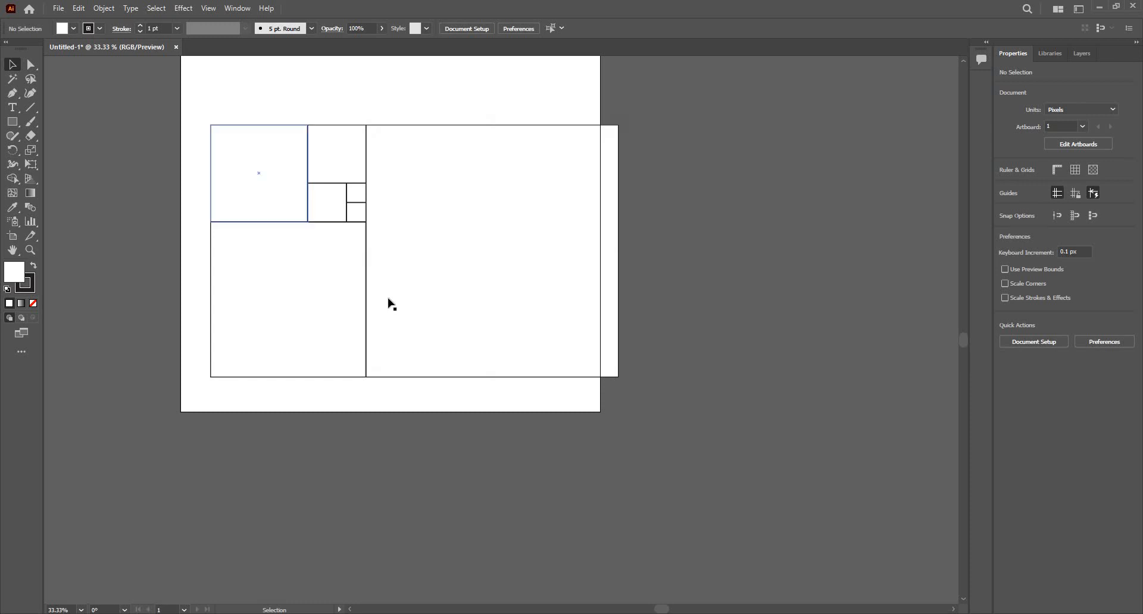
Switch to Outline view and examine the seams between the squares up close for gaps or overlaps.
key(ctrl+equal)
key(ctrl+y)
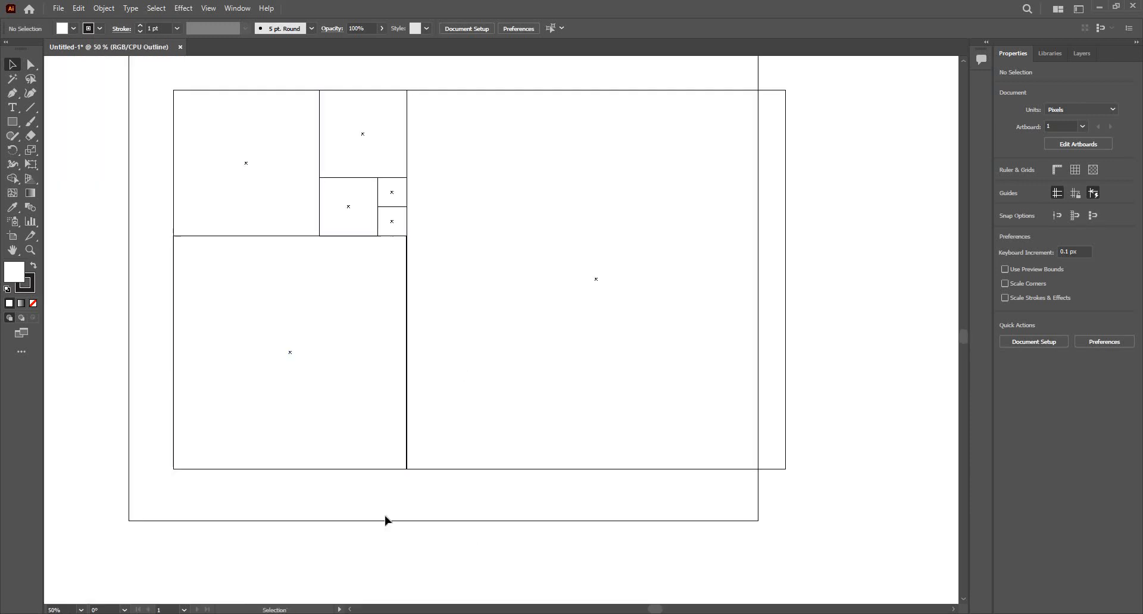
scroll(401, 259, up, 4)
scroll(460, 273, up, 2)
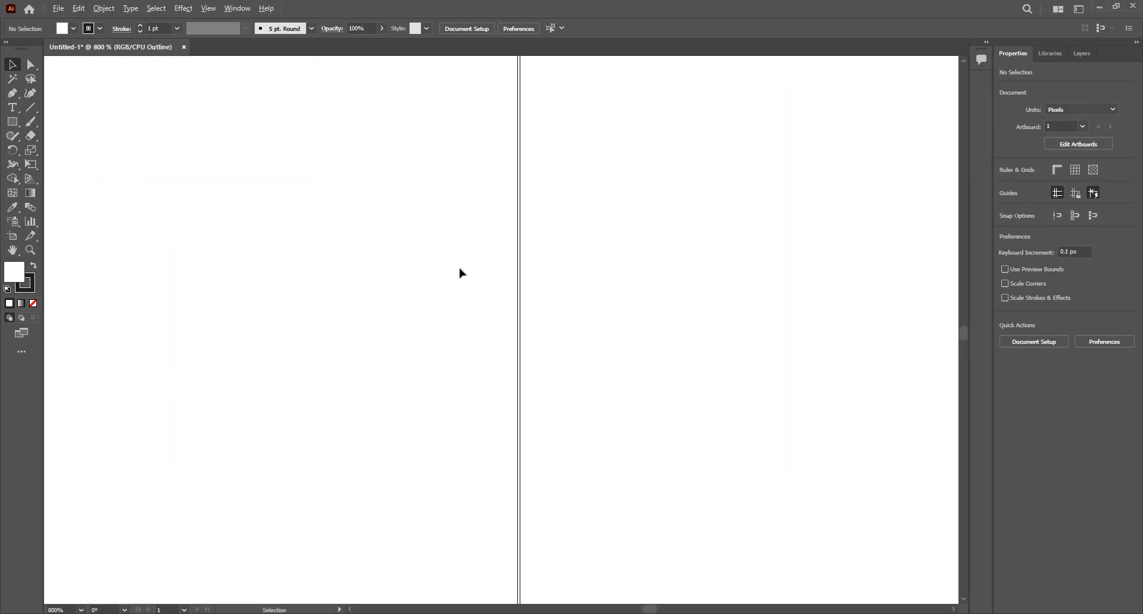
drag(477, 159, 431, 284)
scroll(510, 303, up, 2)
scroll(511, 305, up, 3)
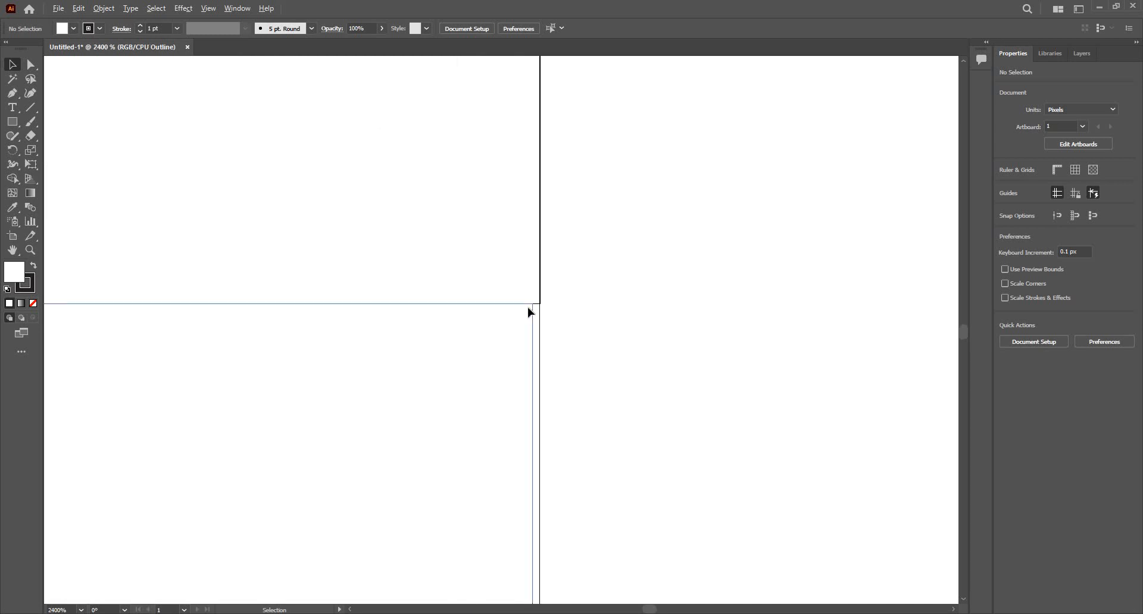
scroll(528, 307, down, 4)
scroll(527, 307, down, 5)
scroll(477, 286, up, 3)
scroll(431, 280, up, 3)
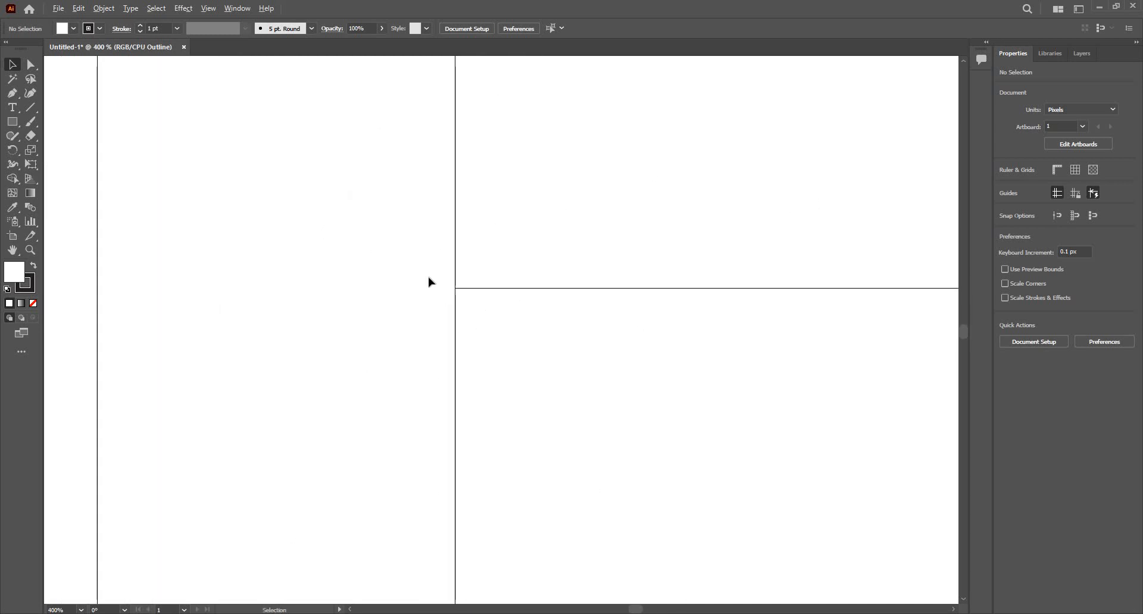
scroll(431, 272, up, 2)
scroll(244, 178, up, 2)
scroll(238, 179, down, 6)
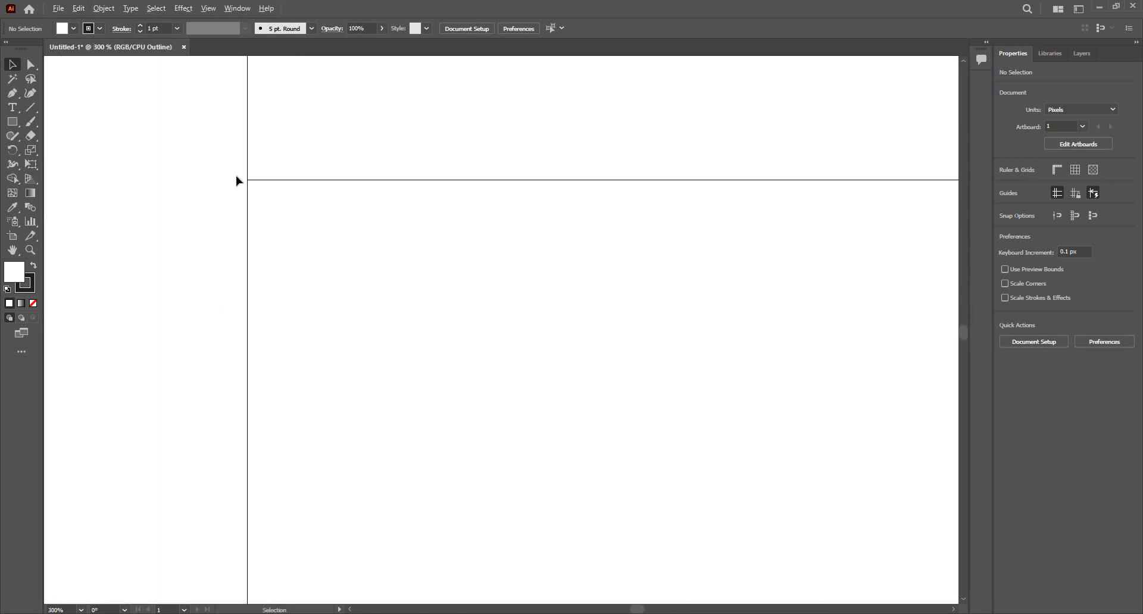
scroll(559, 301, down, 7)
scroll(353, 373, up, 2)
scroll(373, 359, up, 3)
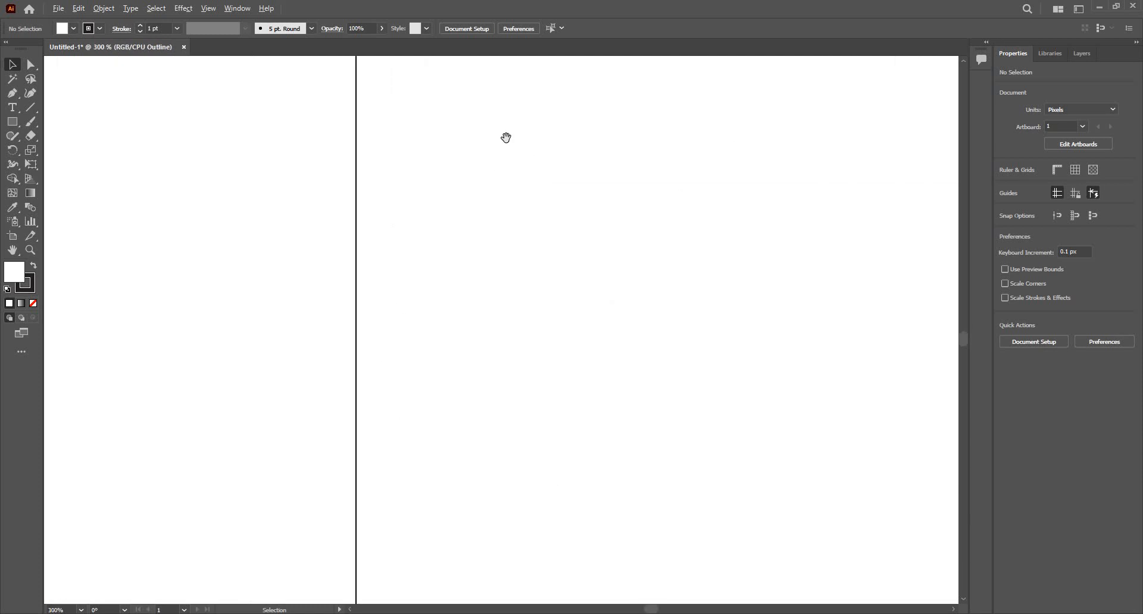
drag(436, 380, 543, 306)
drag(482, 193, 495, 441)
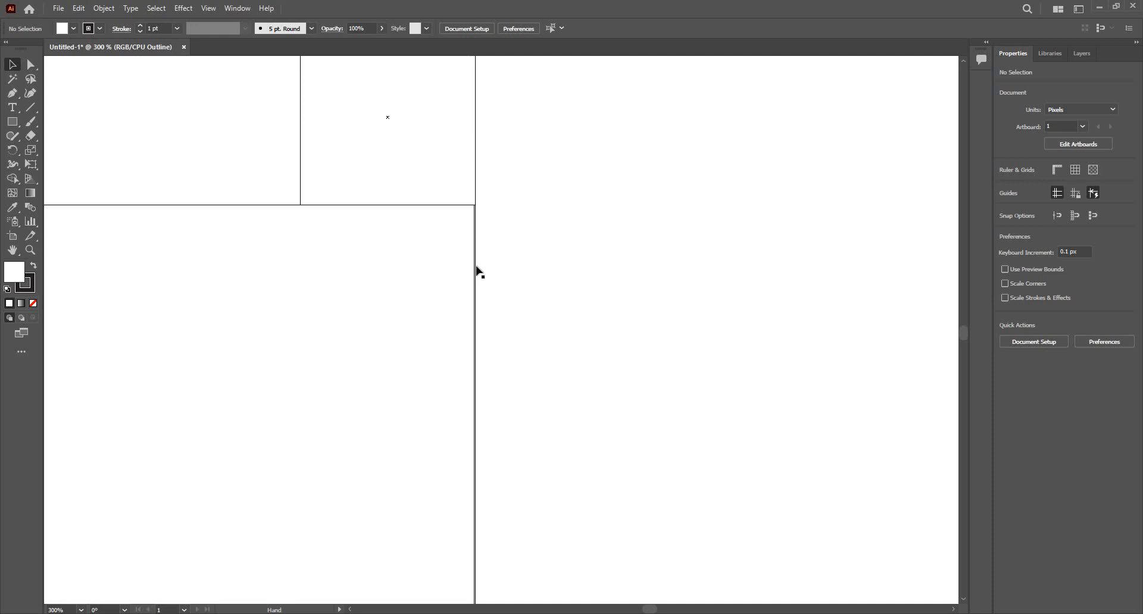
Shift the 400 px square horizontally so its right edge meets the 650 px square's left edge exactly.
scroll(477, 268, up, 1)
scroll(477, 268, up, 2)
scroll(494, 212, up, 3)
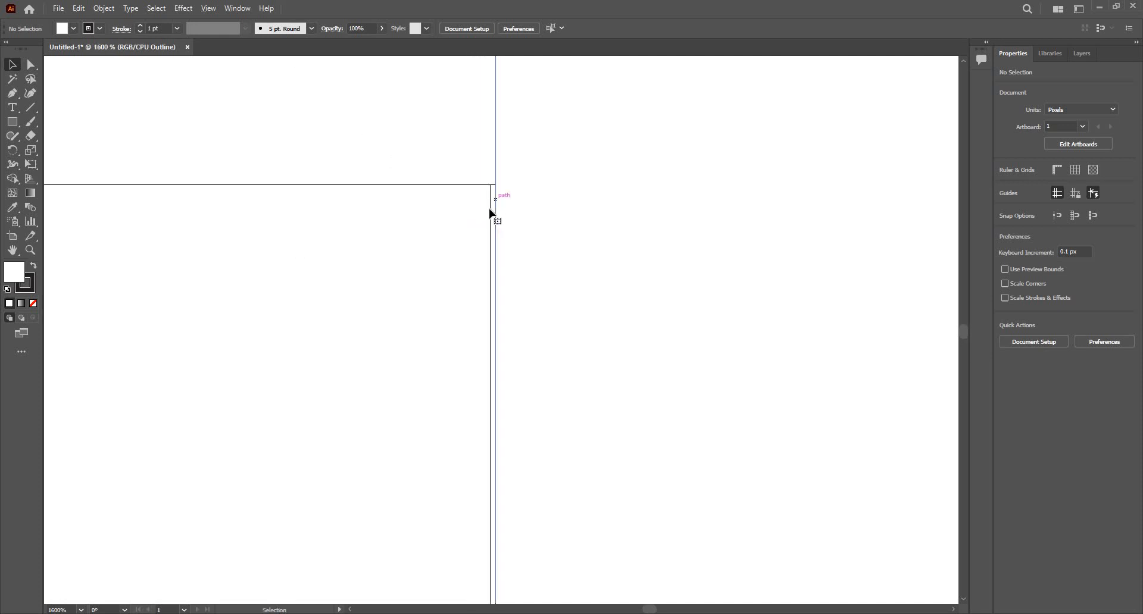
click(491, 213)
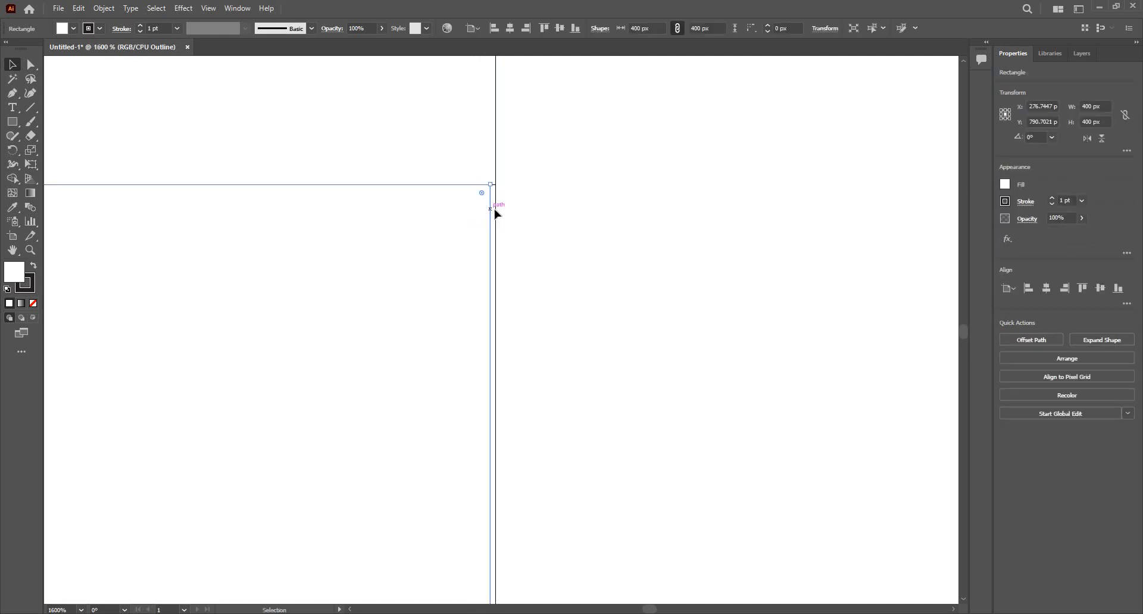
drag(495, 213, 591, 283)
Shift the 250 px square horizontally so its right edge meets the 150 px square's left edge exactly.
key(ctrl+1)
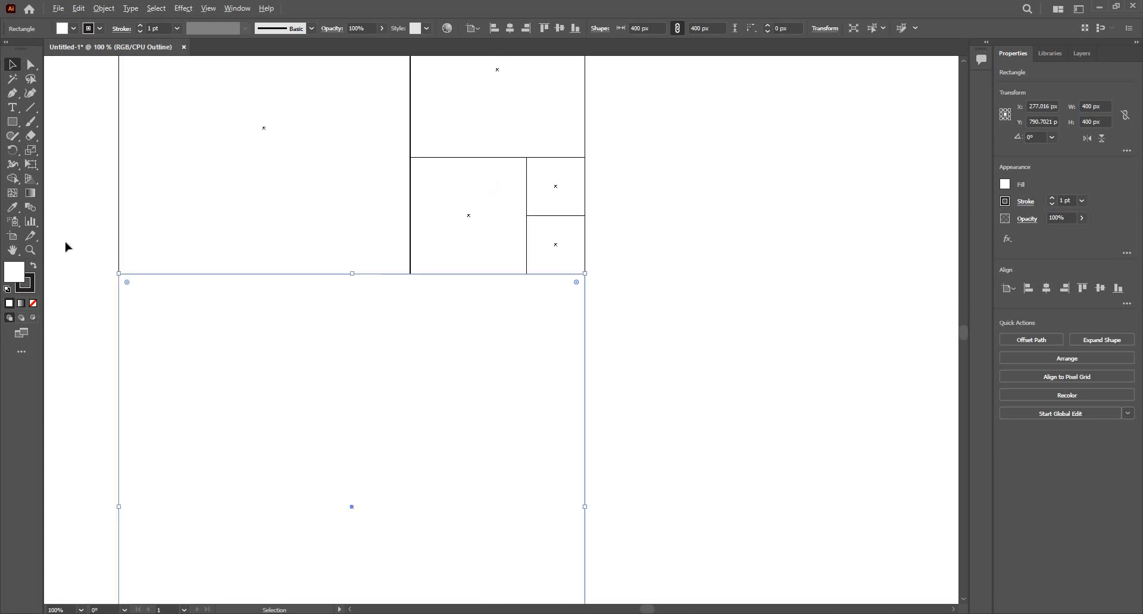
scroll(104, 274, up, 10)
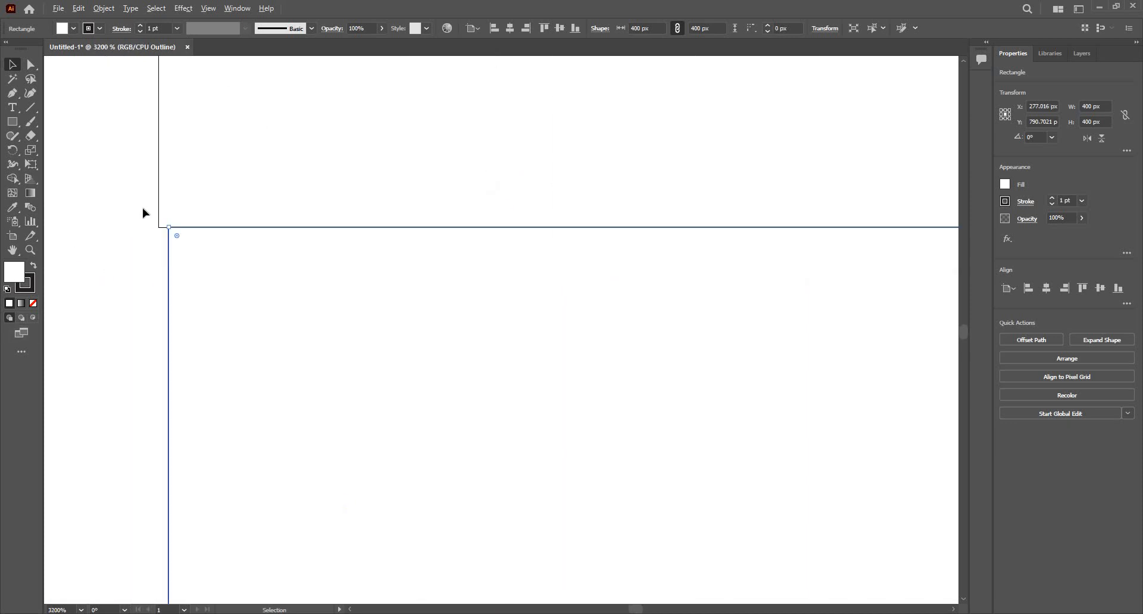
scroll(286, 325, up, 5)
scroll(246, 275, down, 3)
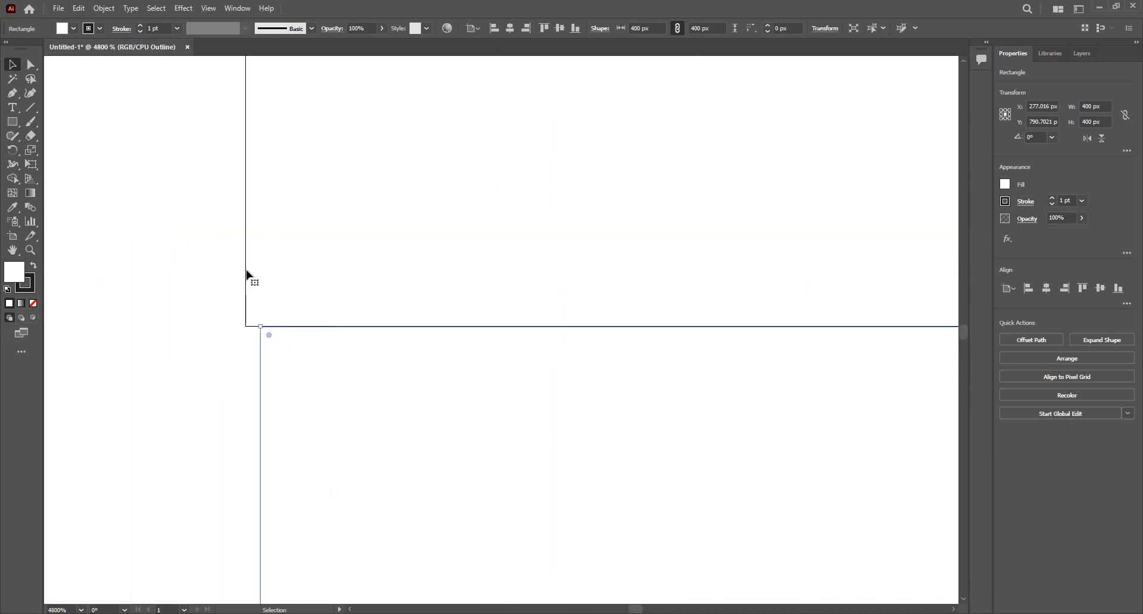
click(246, 272)
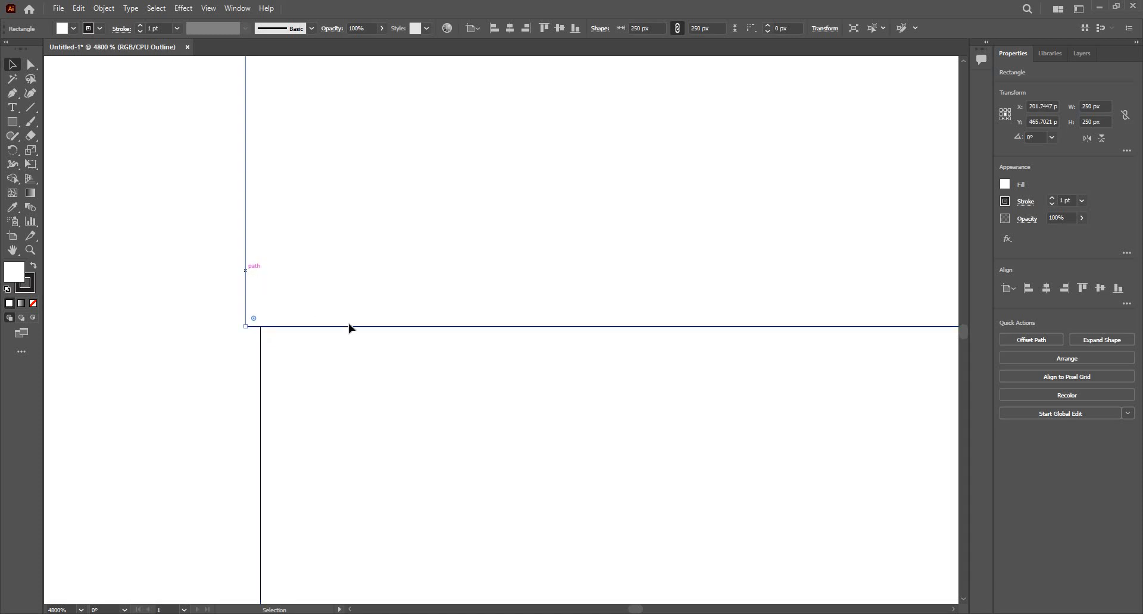
scroll(358, 328, down, 13)
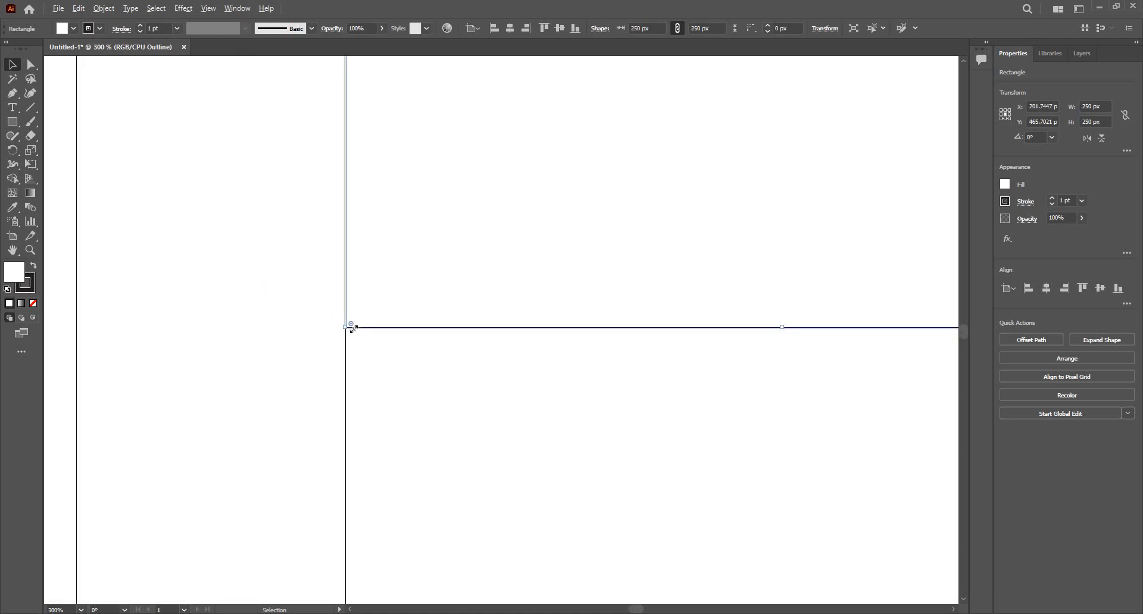
scroll(510, 204, up, 8)
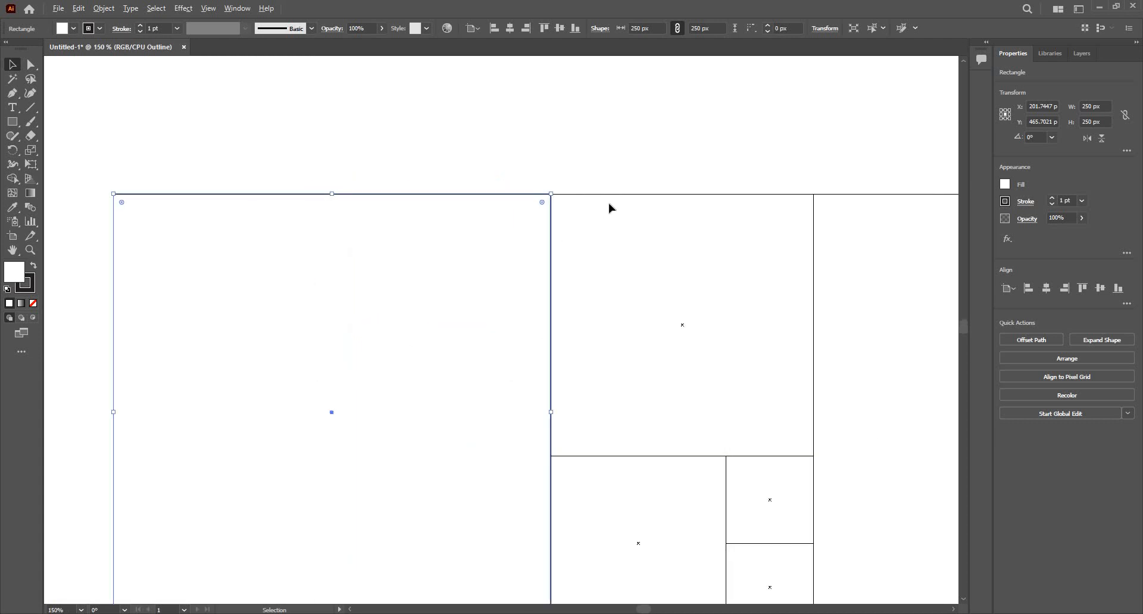
scroll(634, 190, up, 1)
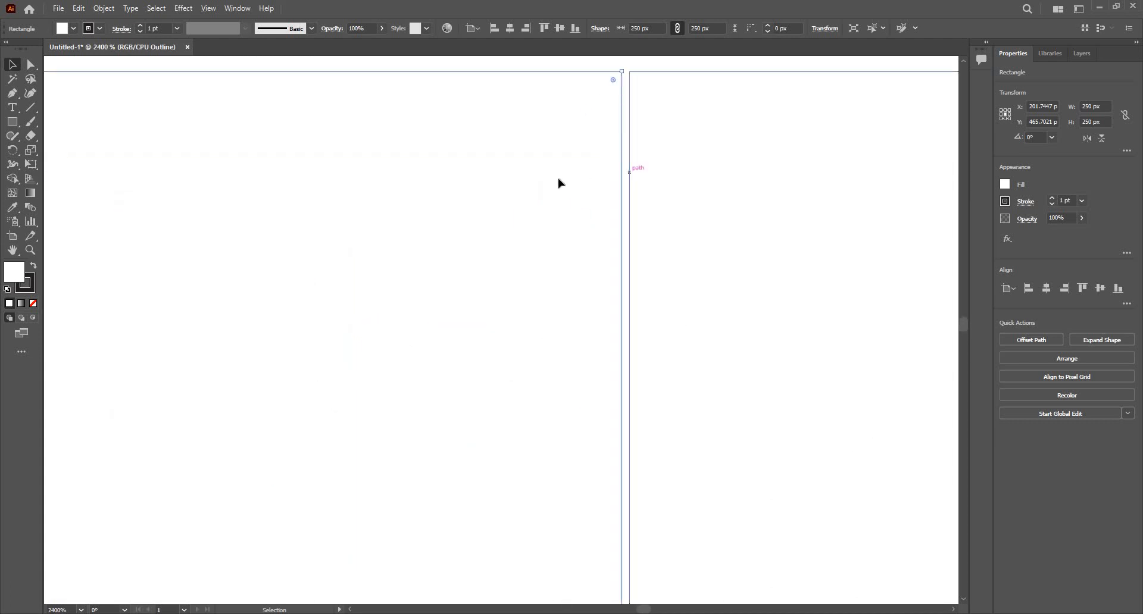
scroll(559, 181, up, 2)
drag(560, 179, 538, 148)
scroll(474, 181, down, 5)
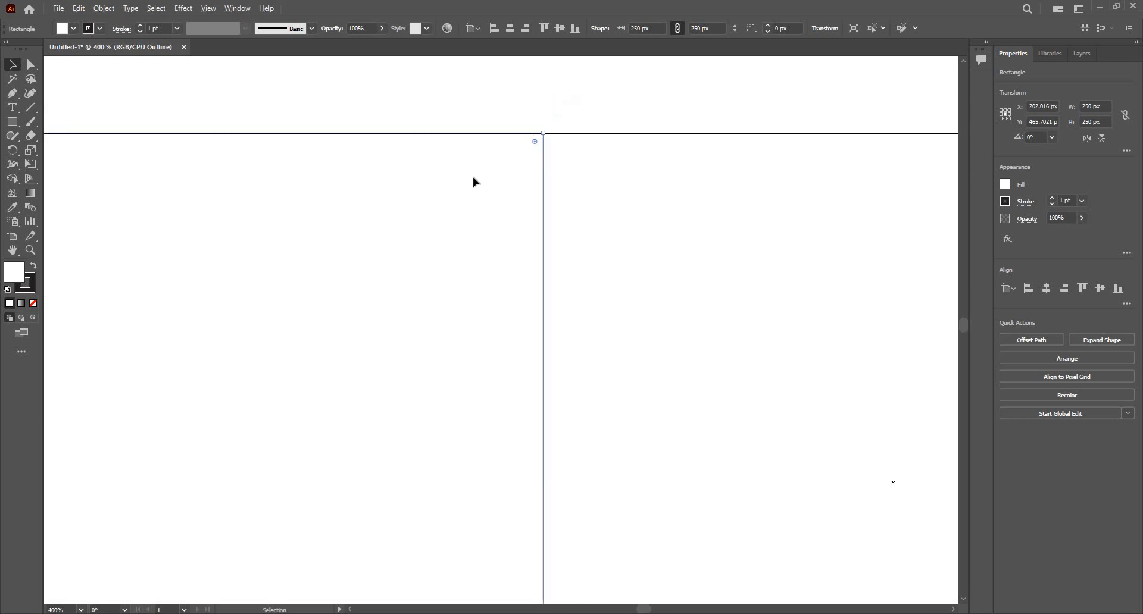
Examine the remaining seams around the 50, 100, 150 and 650 px squares in Outline view for precise contact.
scroll(500, 273, down, 2)
scroll(659, 301, up, 5)
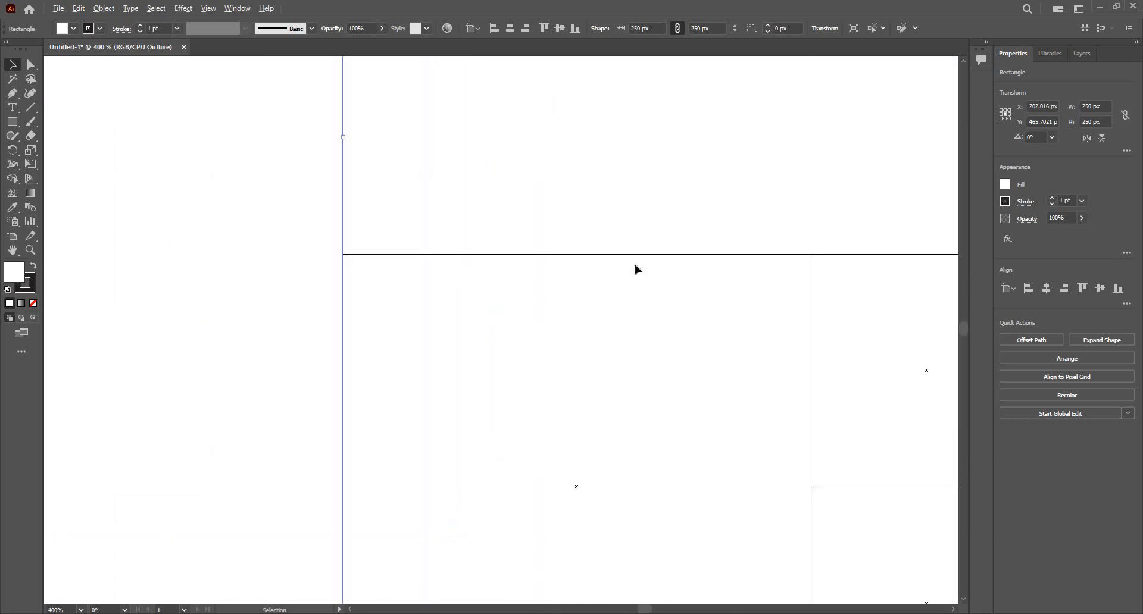
scroll(643, 288, down, 4)
drag(676, 429, 575, 287)
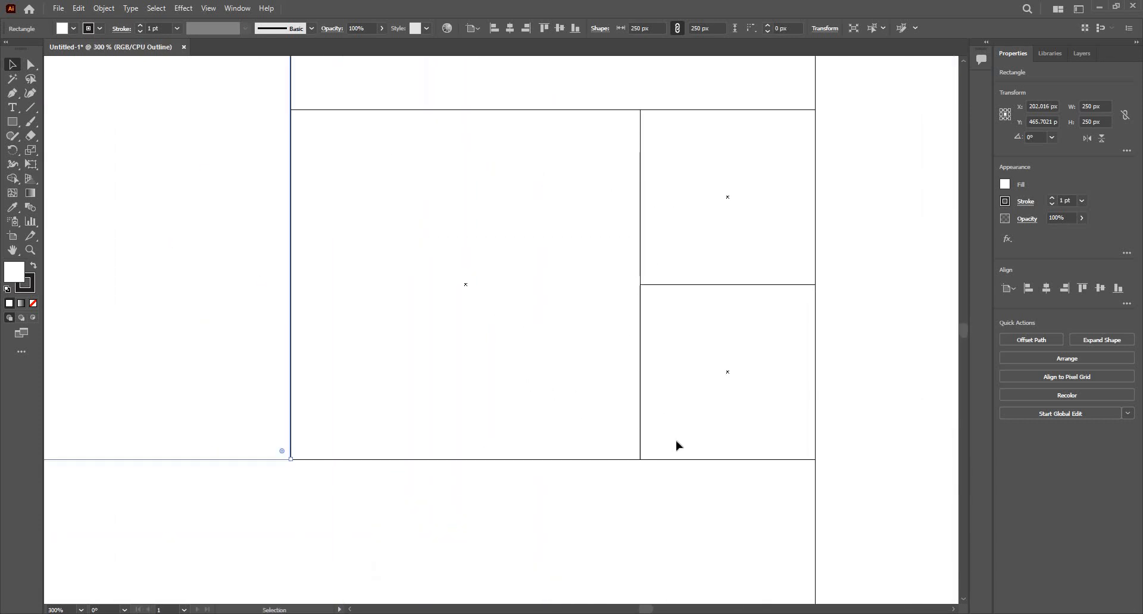
scroll(676, 441, up, 3)
scroll(451, 398, down, 3)
scroll(376, 295, up, 3)
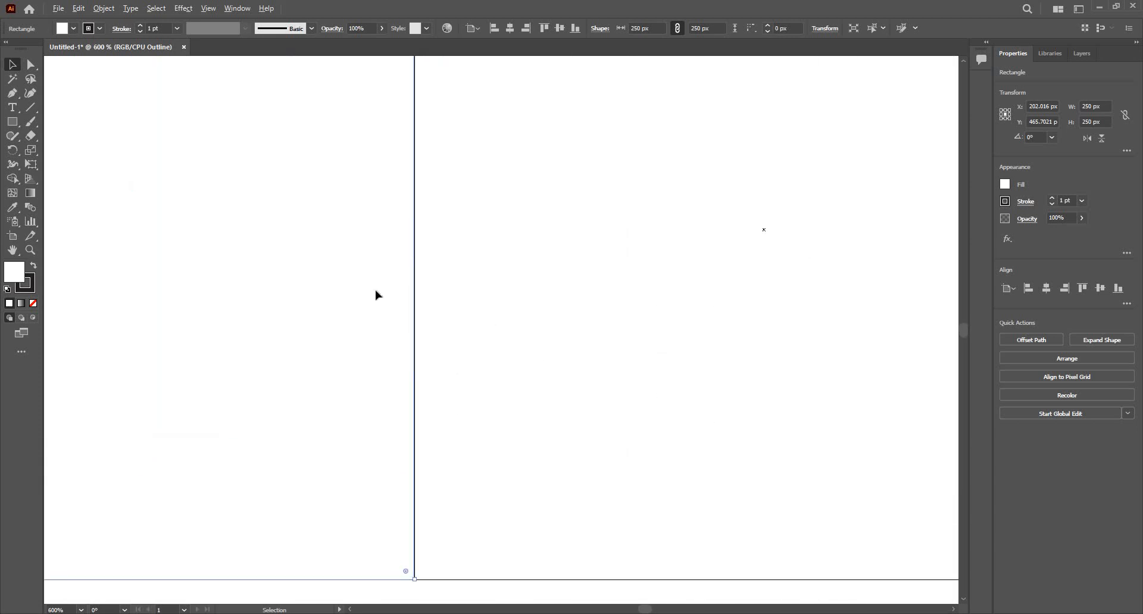
scroll(357, 128, down, 3)
scroll(248, 199, up, 2)
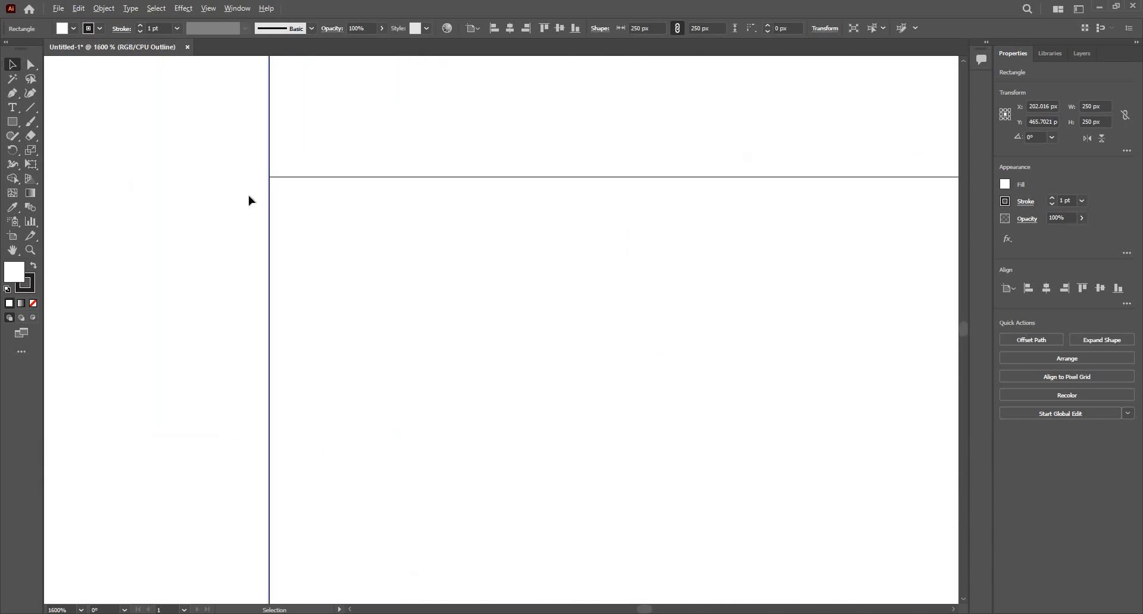
scroll(396, 140, down, 4)
scroll(408, 185, up, 8)
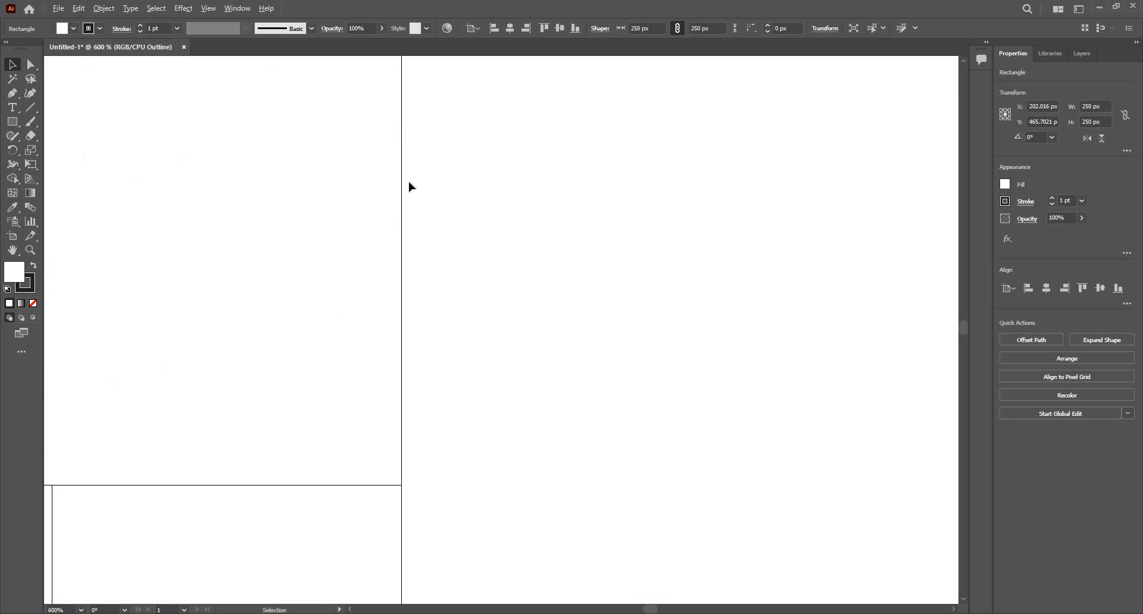
scroll(408, 187, down, 12)
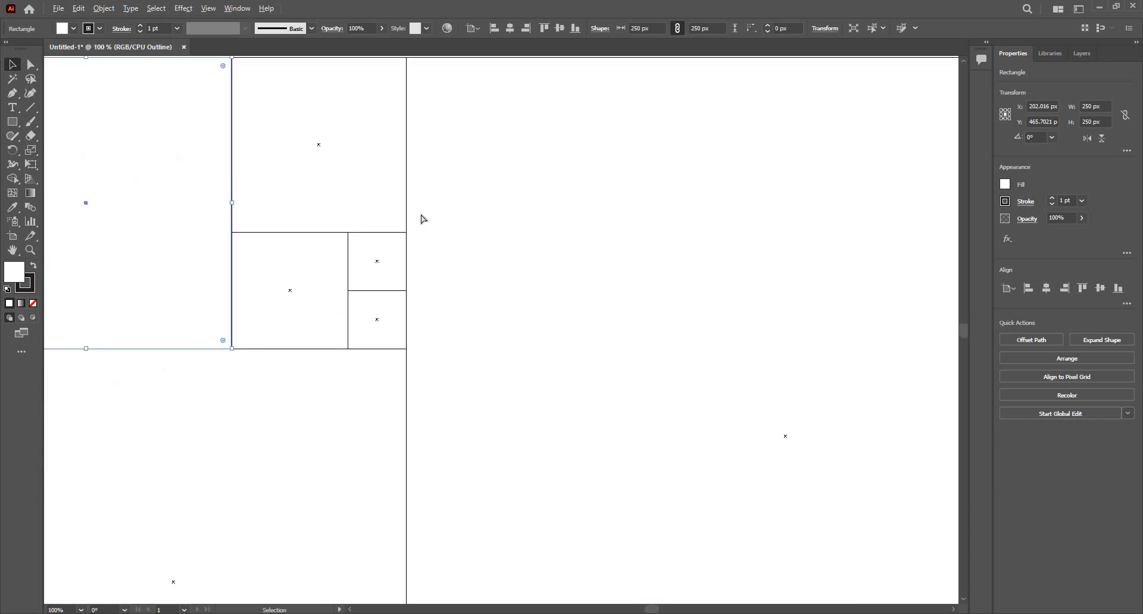
Return to Preview mode and move the whole arrangement of squares so that it fits within the artboard.
key(ctrl+y)
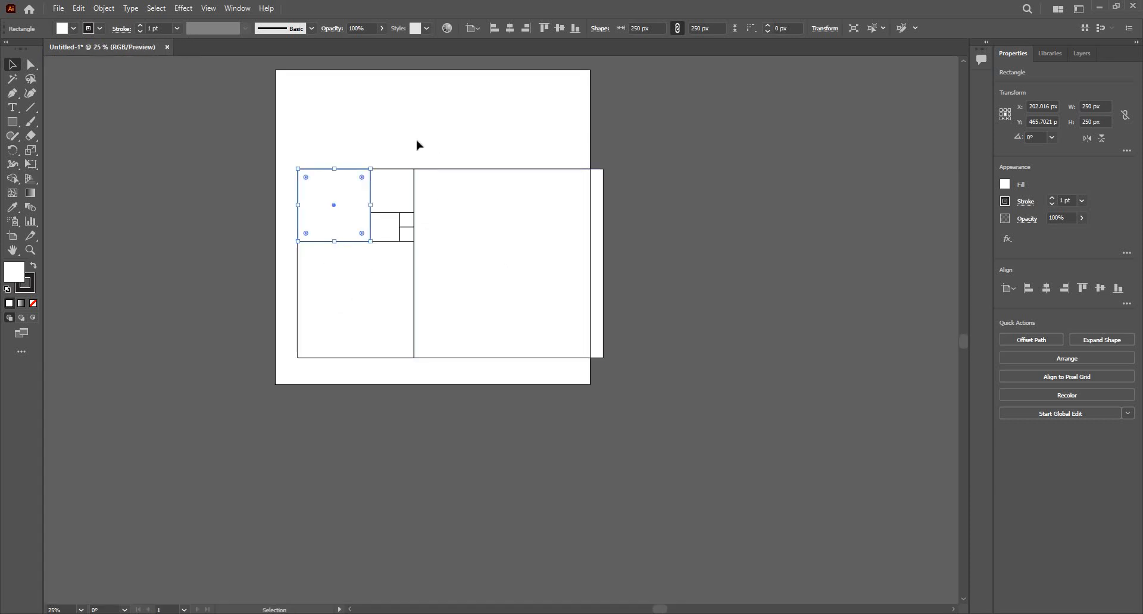
click(285, 131)
drag(284, 125, 620, 408)
drag(439, 297, 421, 261)
click(422, 115)
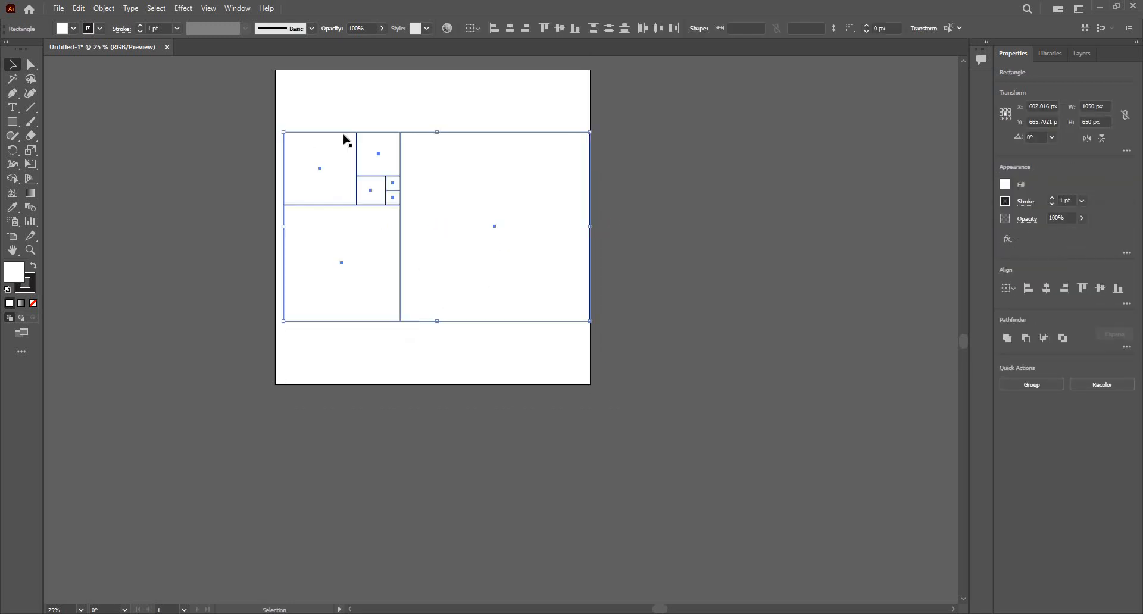
Try to draw a circle from the centre of the upper 50 px square with the Ellipse tool.
scroll(343, 136, up, 3)
scroll(395, 90, up, 2)
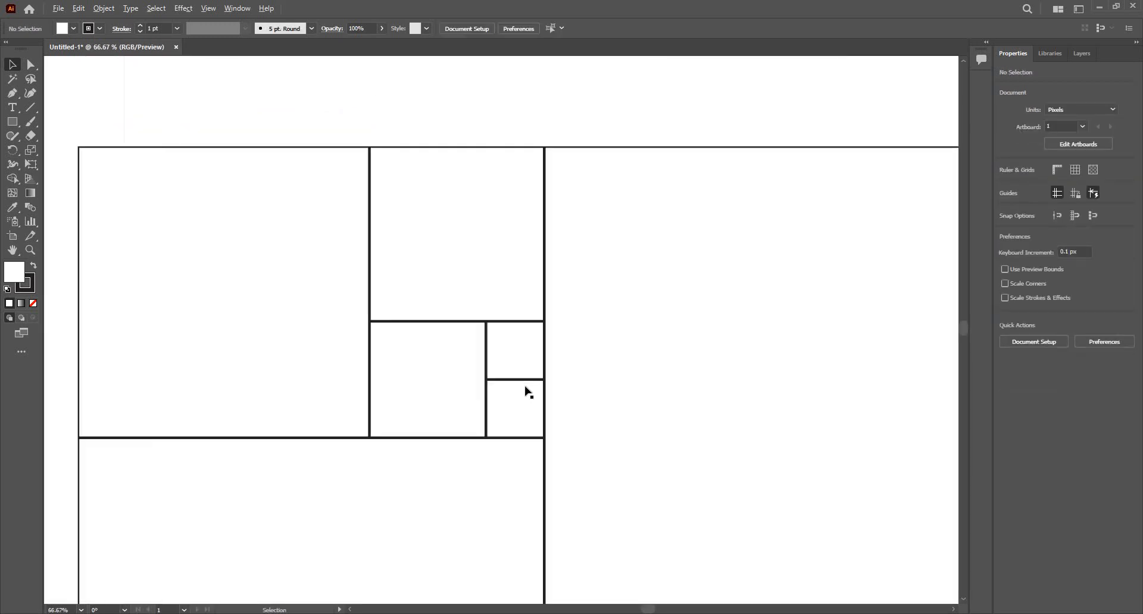
drag(524, 396, 441, 159)
click(471, 219)
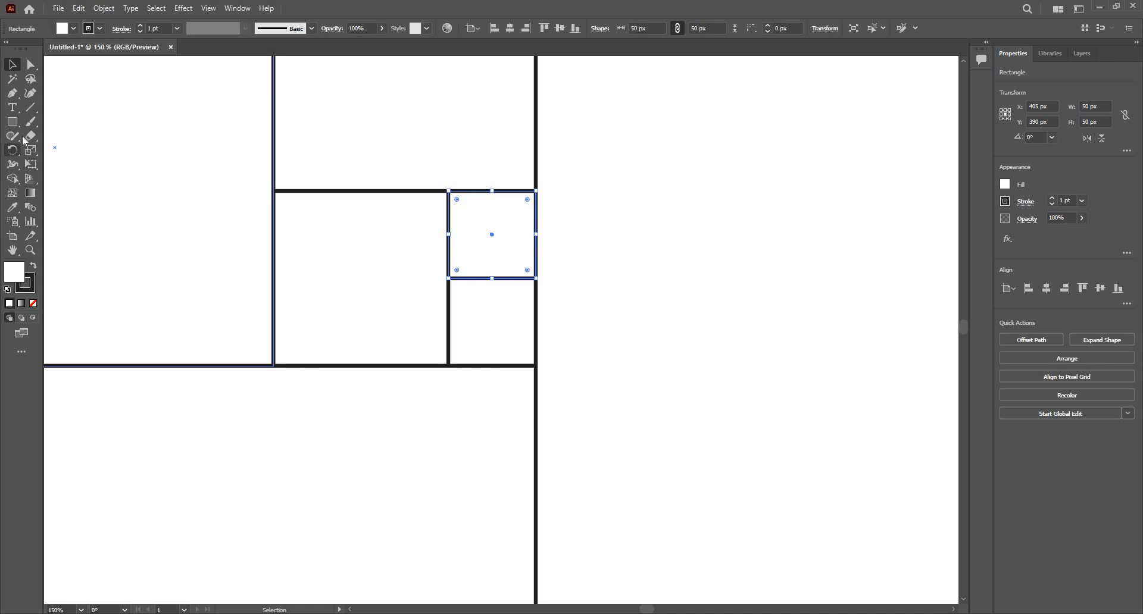
drag(12, 121, 83, 158)
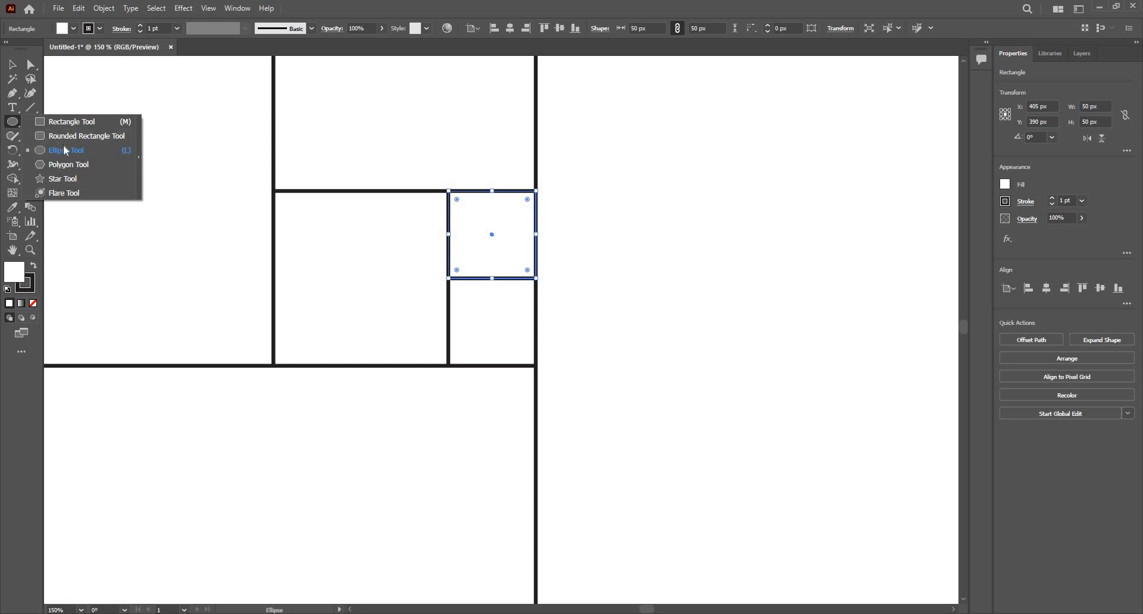
click(66, 150)
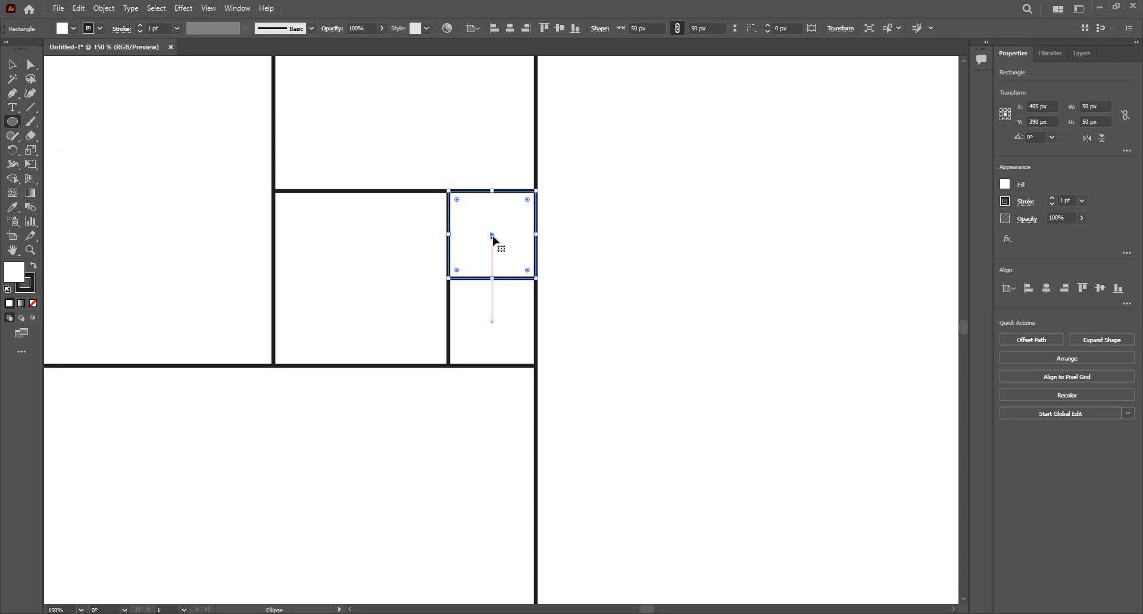
drag(492, 235, 500, 226)
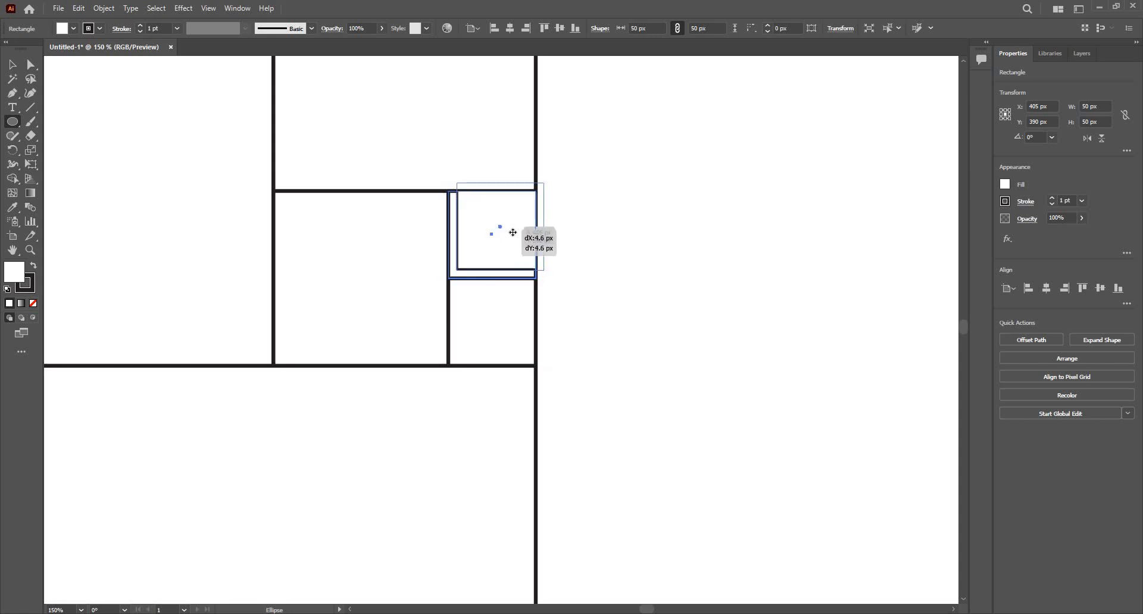
key(ctrl+z)
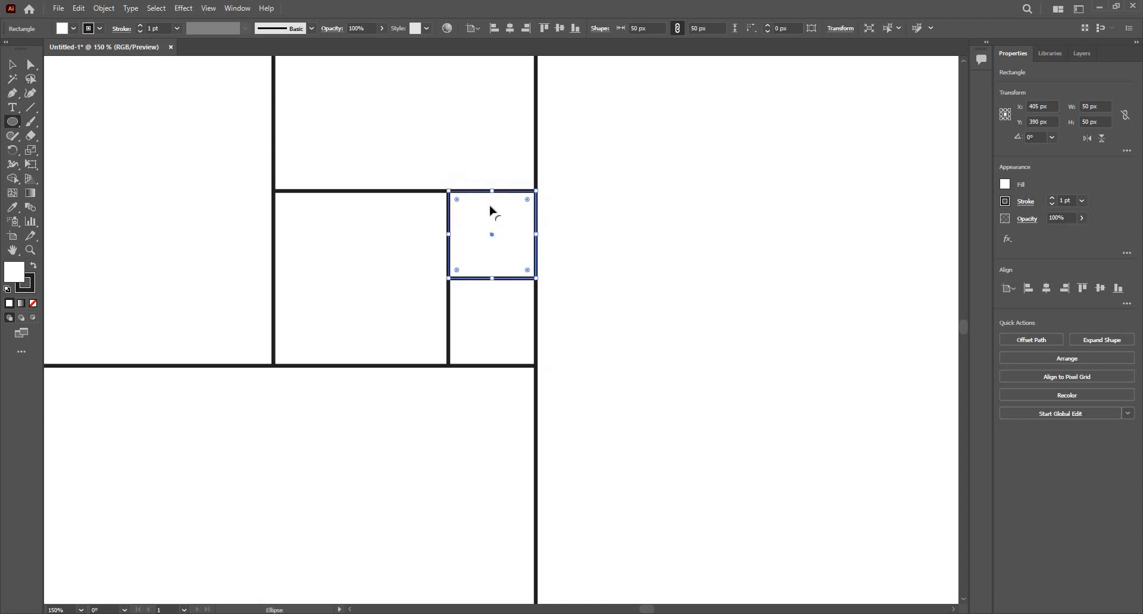
Remove the fill from all the squares, keeping only their strokes.
scroll(490, 209, down, 3)
key(alt+v)
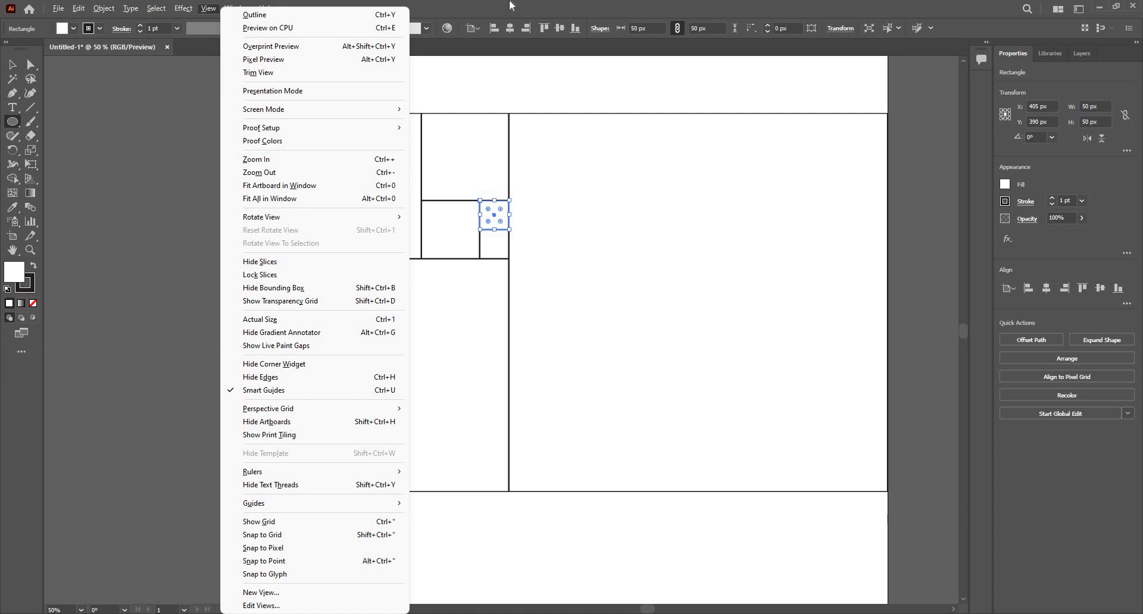
click(315, 185)
key(v)
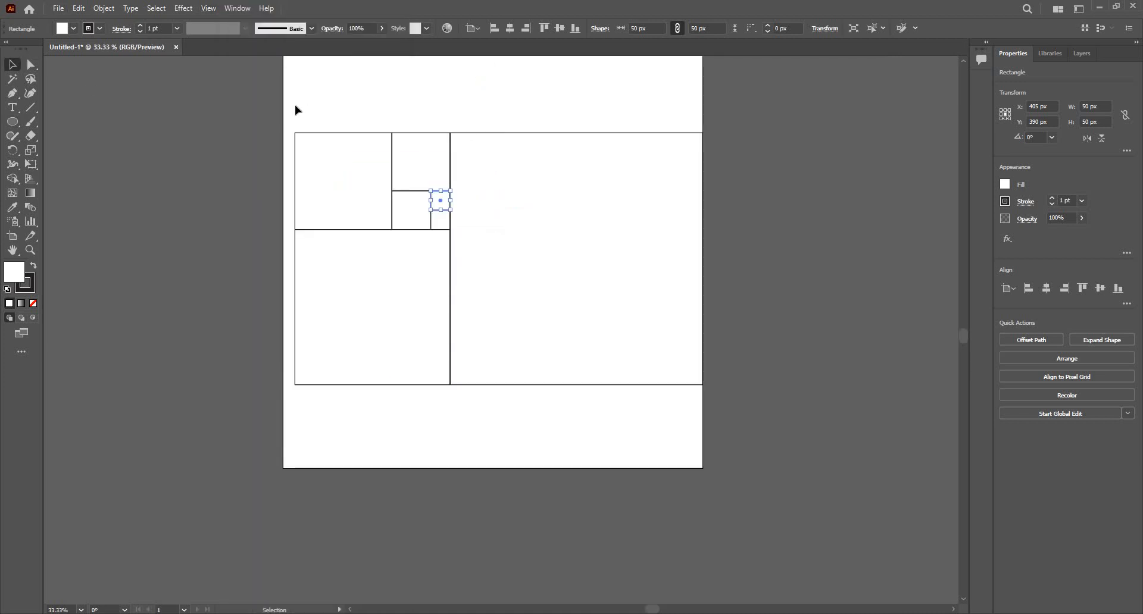
drag(298, 110, 758, 406)
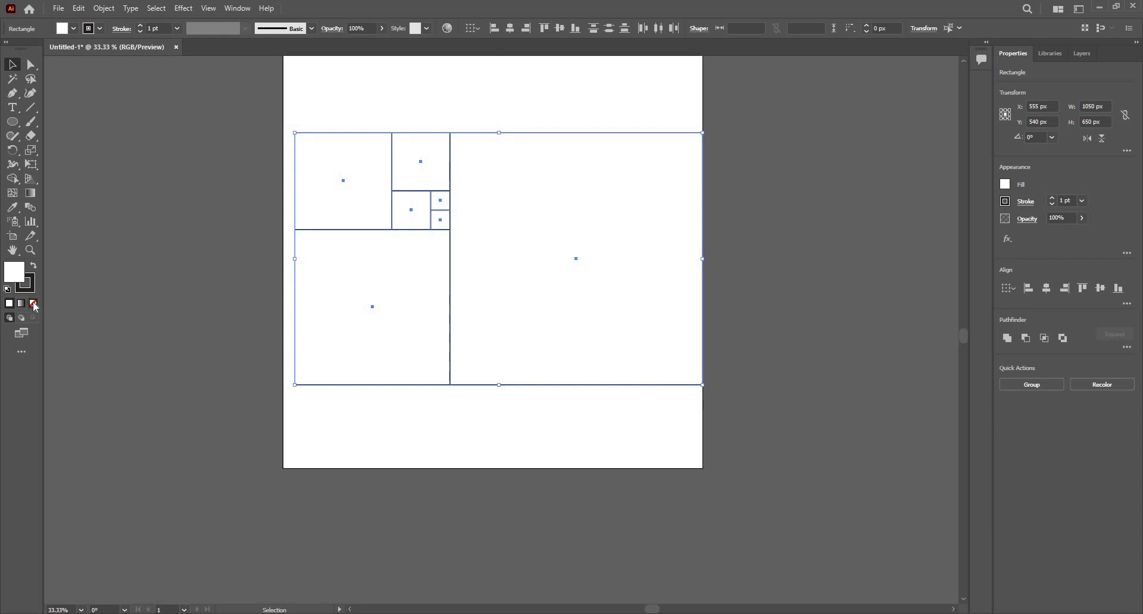
key(slash)
click(417, 147)
Try to draw a circle outward from the centre of the lower 50 px square with the Ellipse tool.
scroll(416, 148, up, 2)
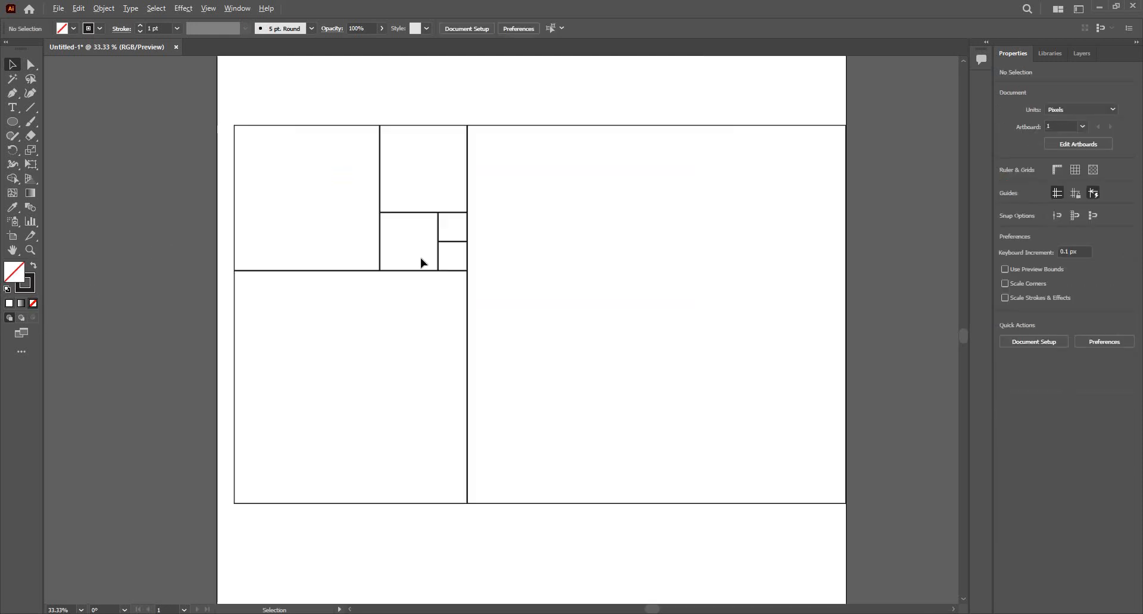
scroll(521, 254, up, 3)
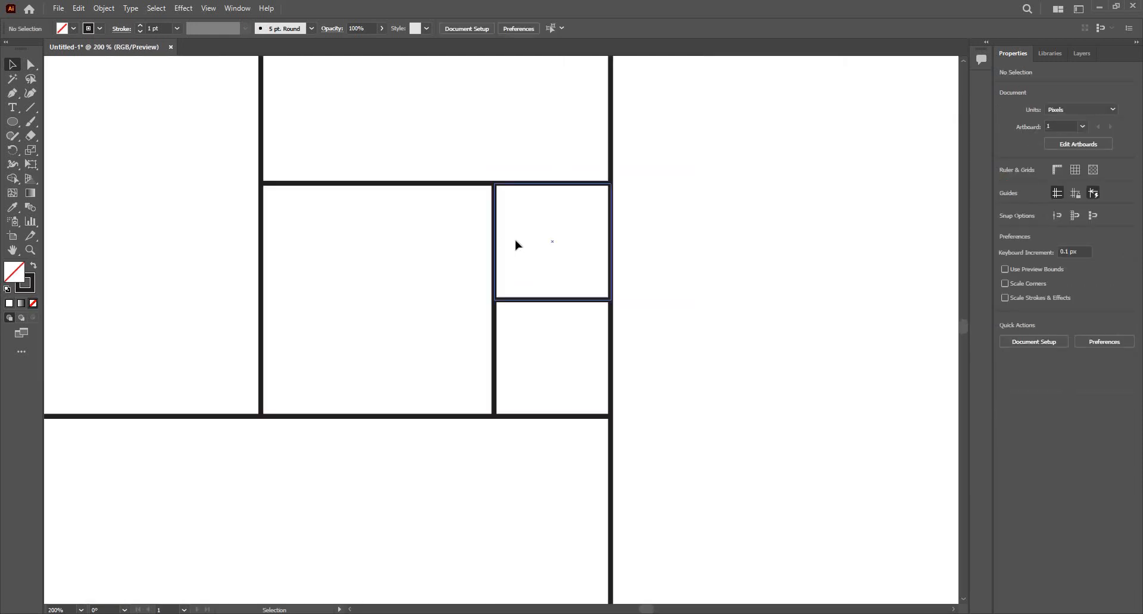
click(494, 241)
drag(518, 239, 397, 240)
click(419, 185)
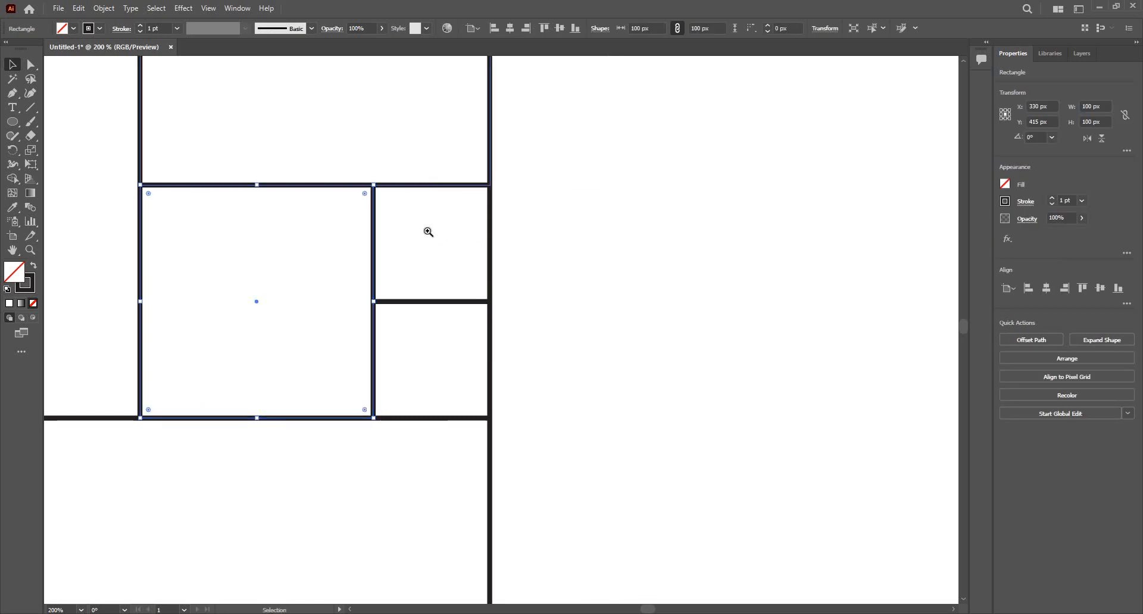
scroll(434, 333, up, 1)
click(433, 407)
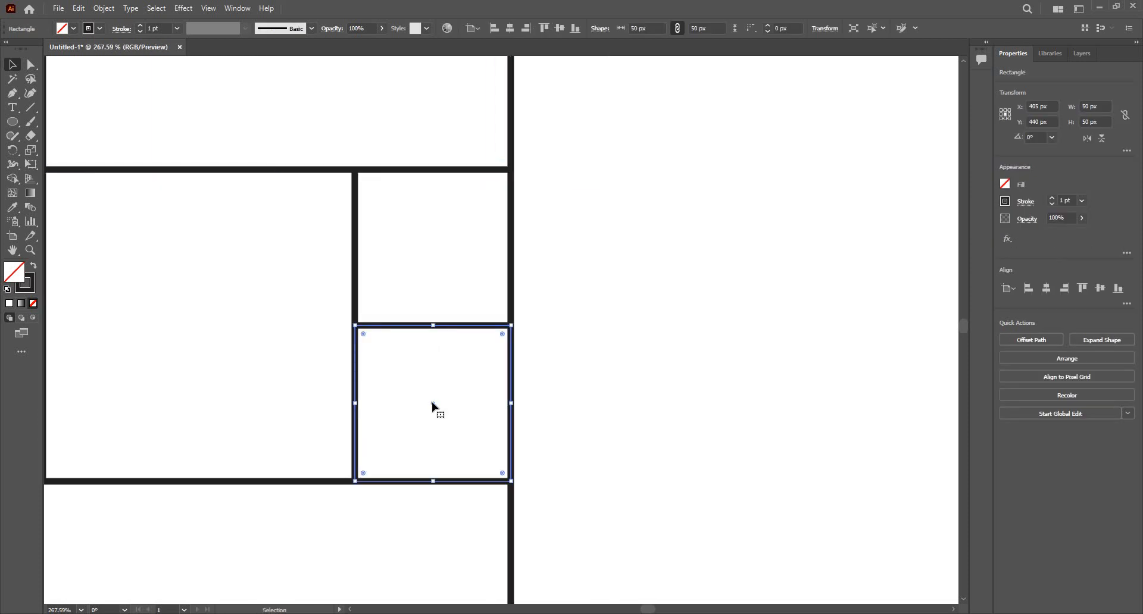
drag(459, 286, 395, 169)
click(16, 124)
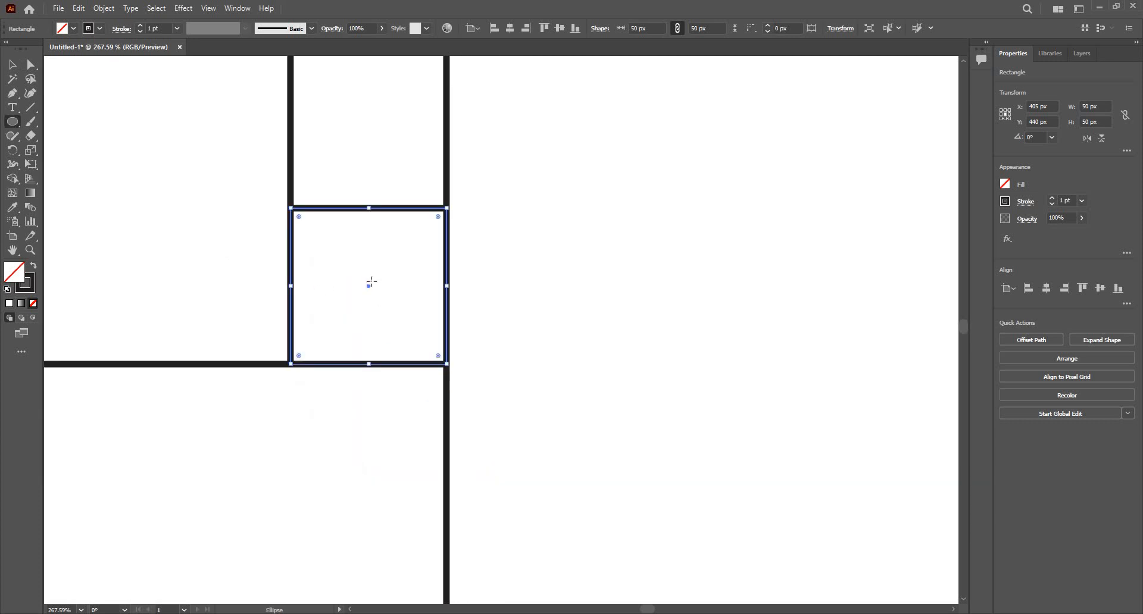
drag(370, 285, 378, 270)
key(ctrl+z)
drag(374, 293, 444, 211)
key(ctrl+z)
Create a circle 50 px wide with linked proportions and snap it exactly inside the lower 50 px square.
click(184, 238)
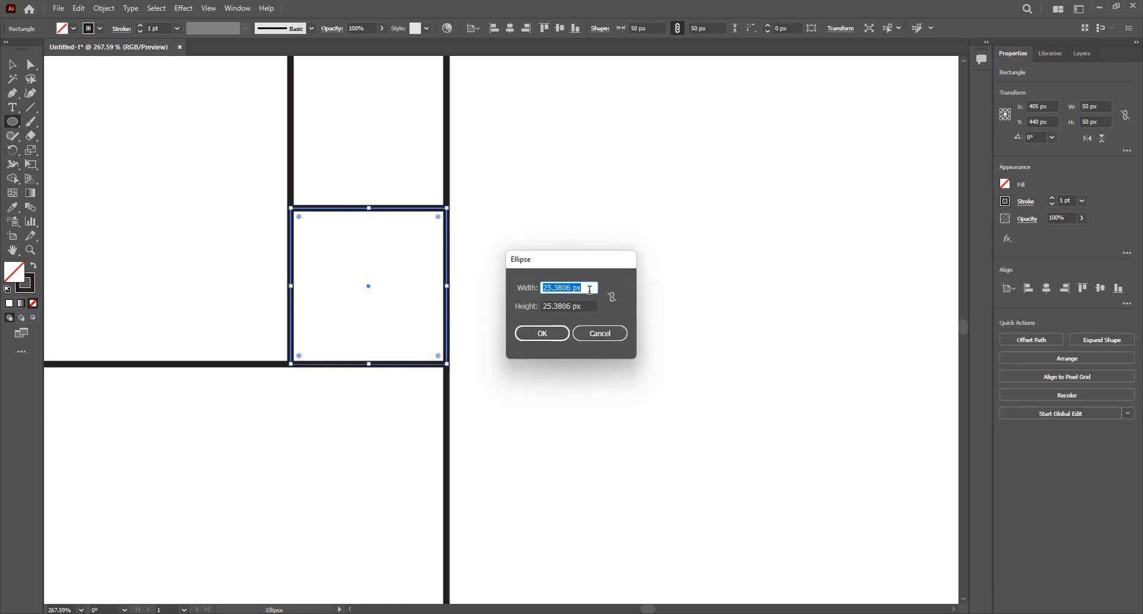
click(612, 296)
text(50)
key(Return)
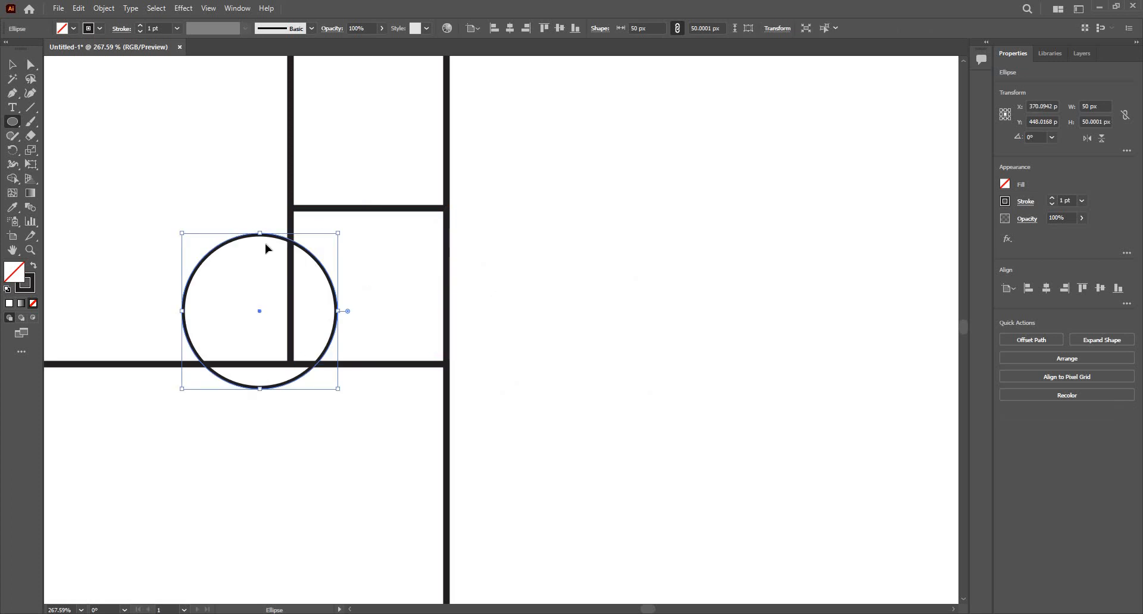
key(v)
drag(260, 232, 369, 209)
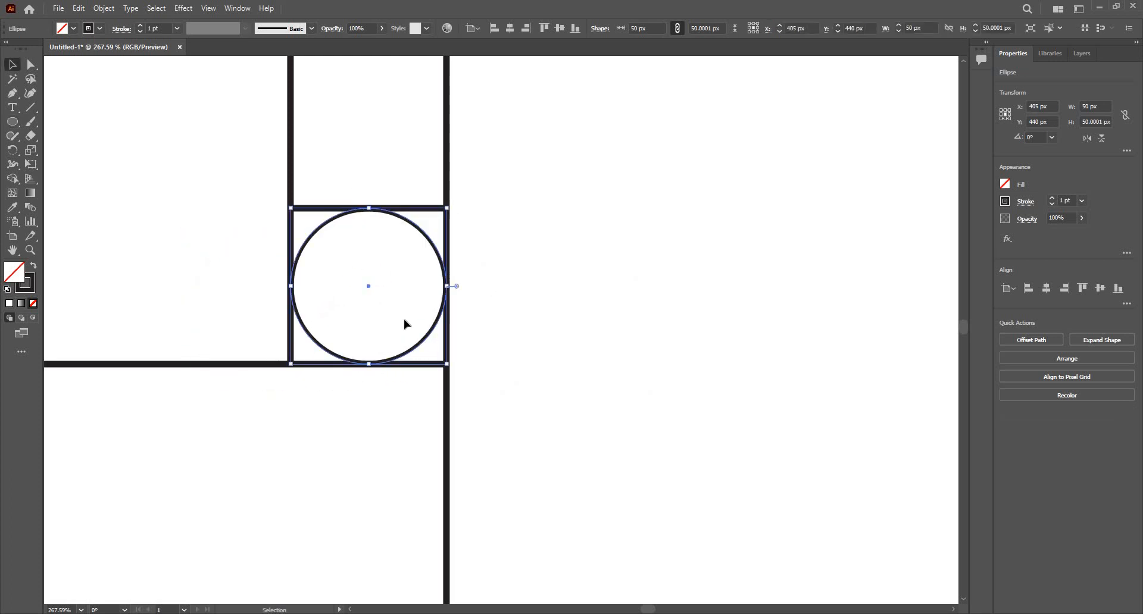
Duplicate the 50 px circle straight up so the copy sits exactly inside the upper 50 px square.
scroll(417, 334, down, 1)
scroll(421, 337, up, 2)
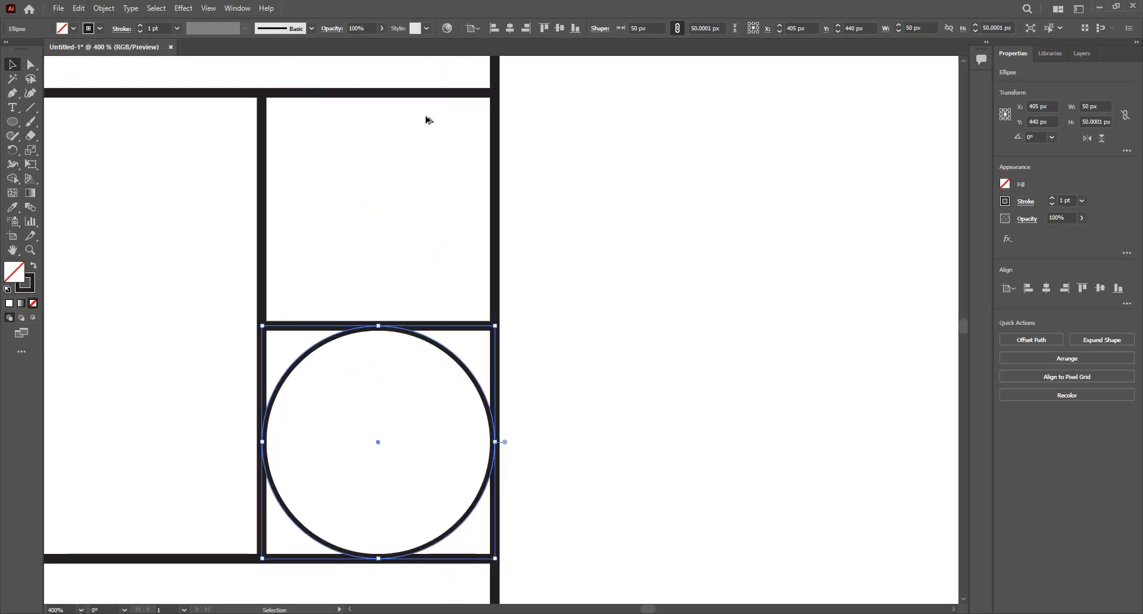
drag(430, 339, 430, 106)
scroll(602, 269, down, 2)
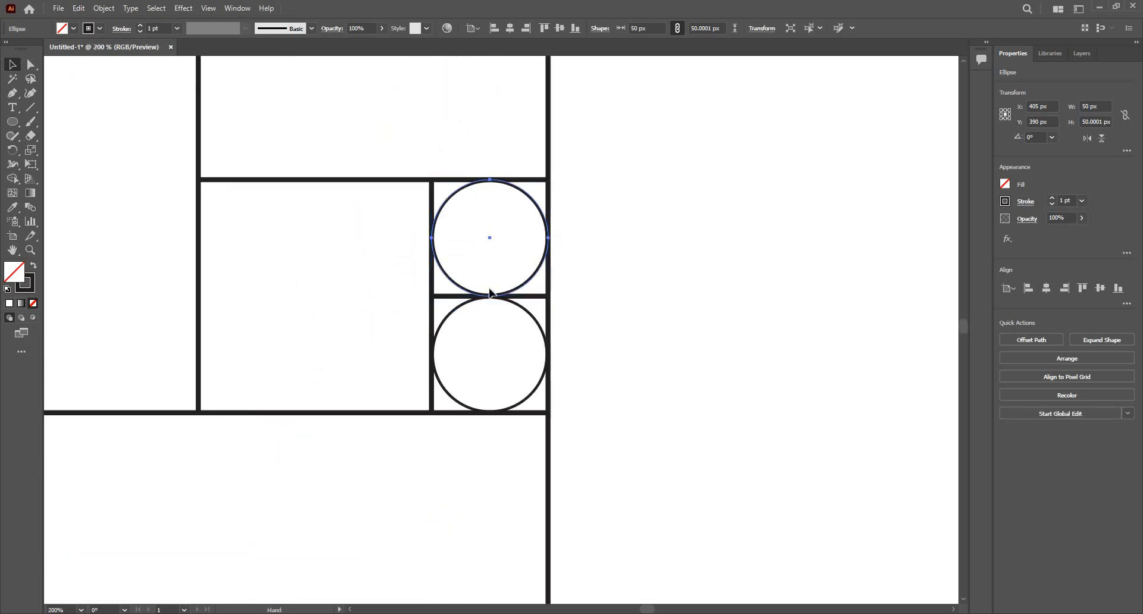
drag(489, 289, 553, 298)
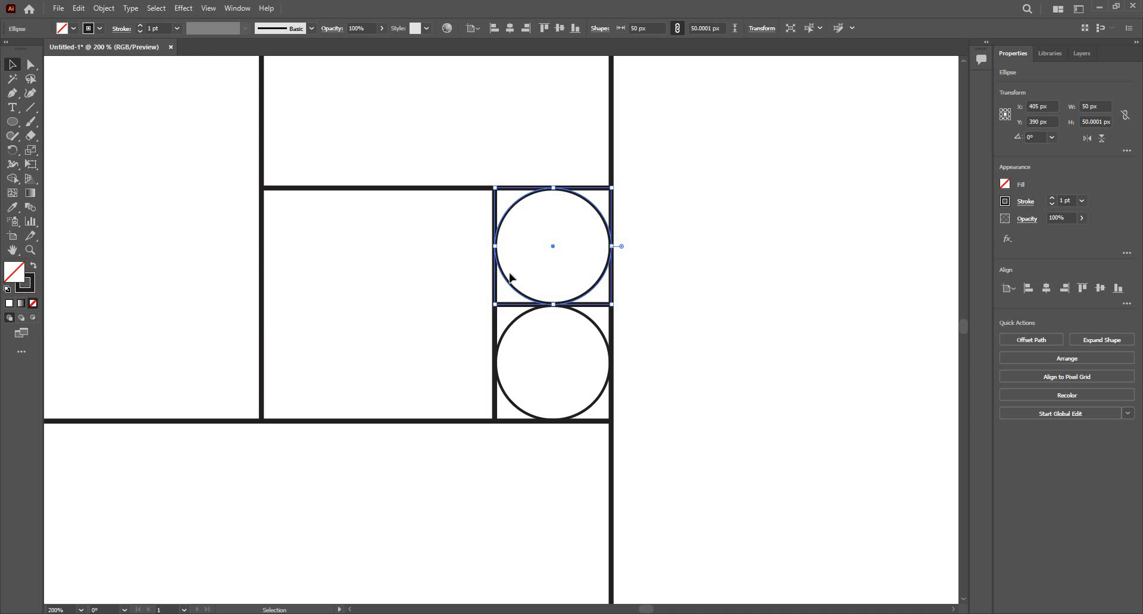
Try adding a circle 100 px wide for the 100 px square, and delete it.
key(l)
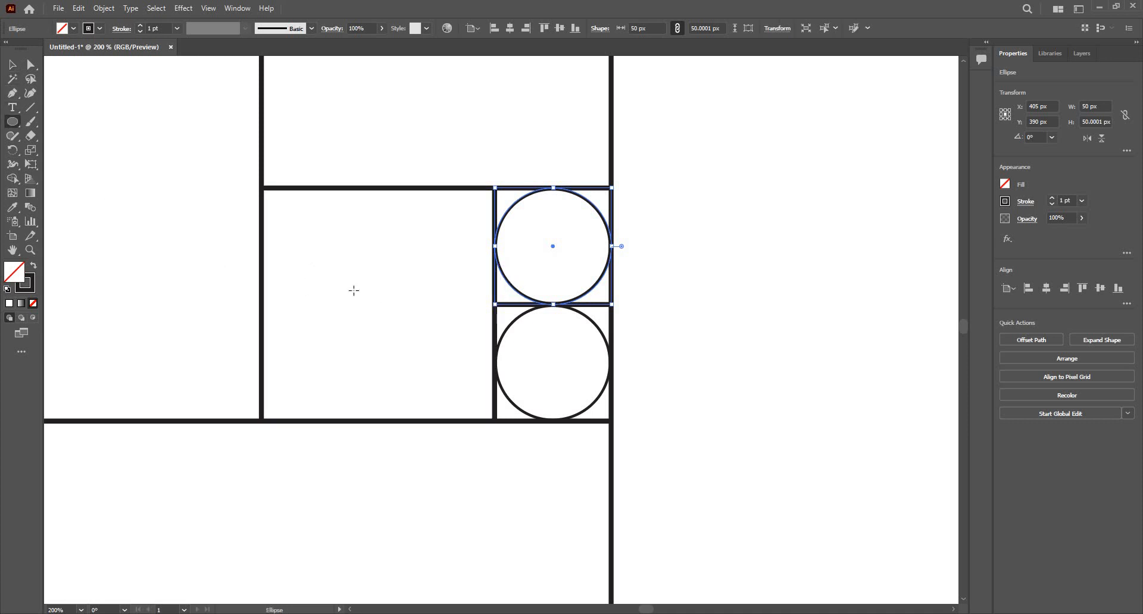
click(375, 298)
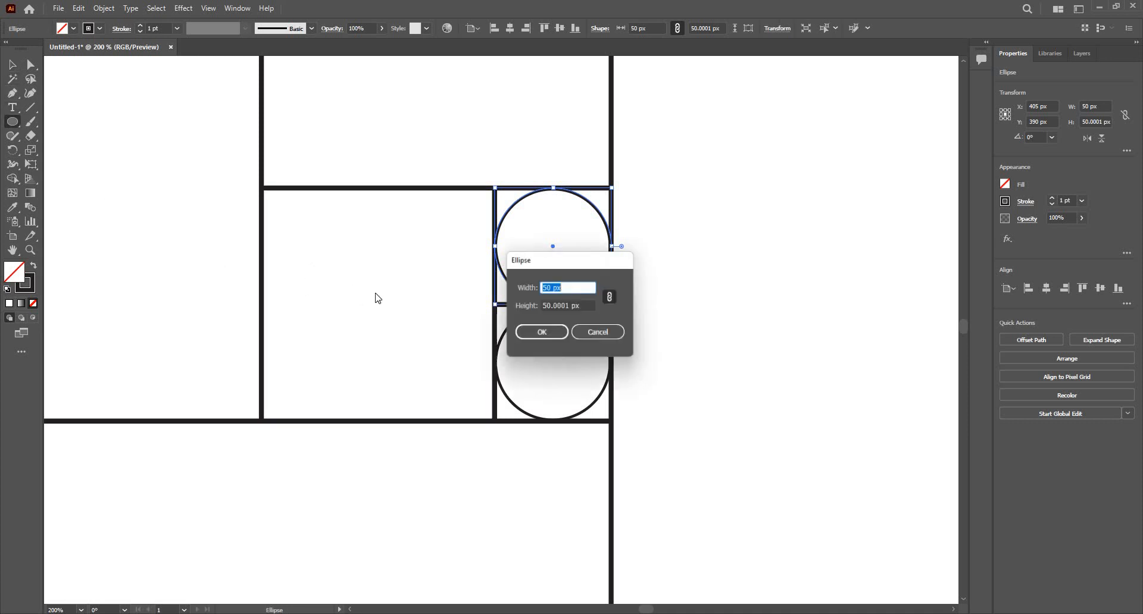
text(100)
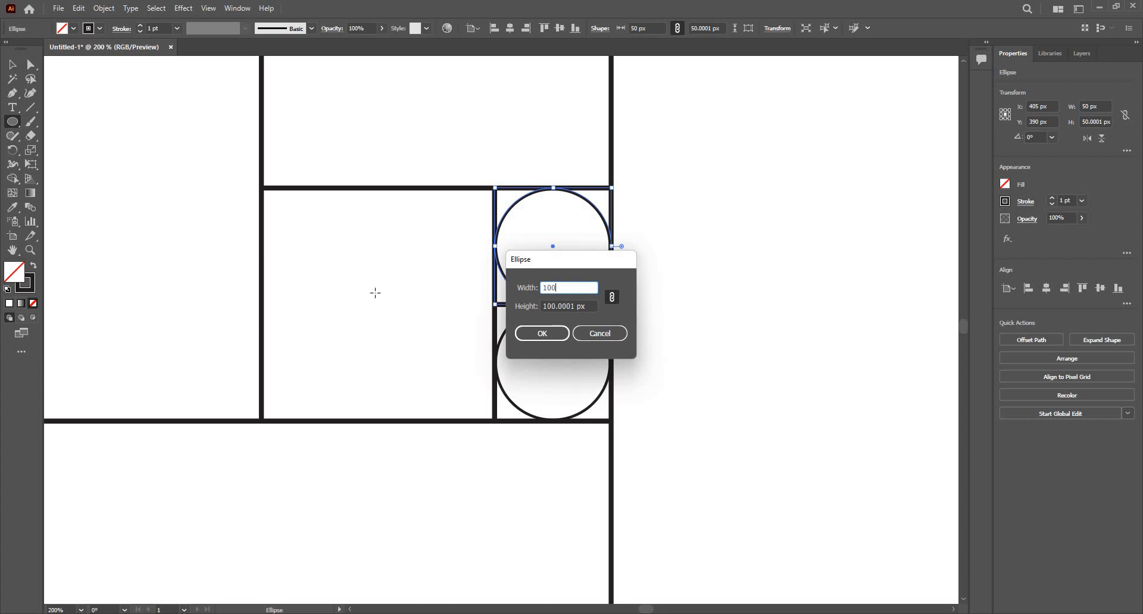
key(Return)
key(v)
drag(396, 344, 297, 250)
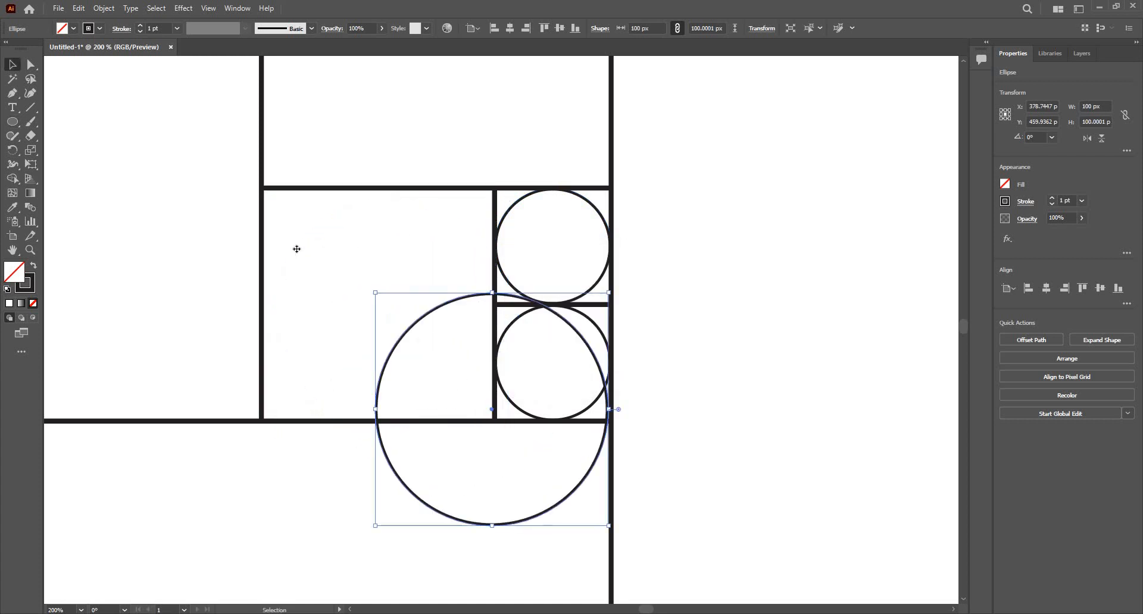
key(Delete)
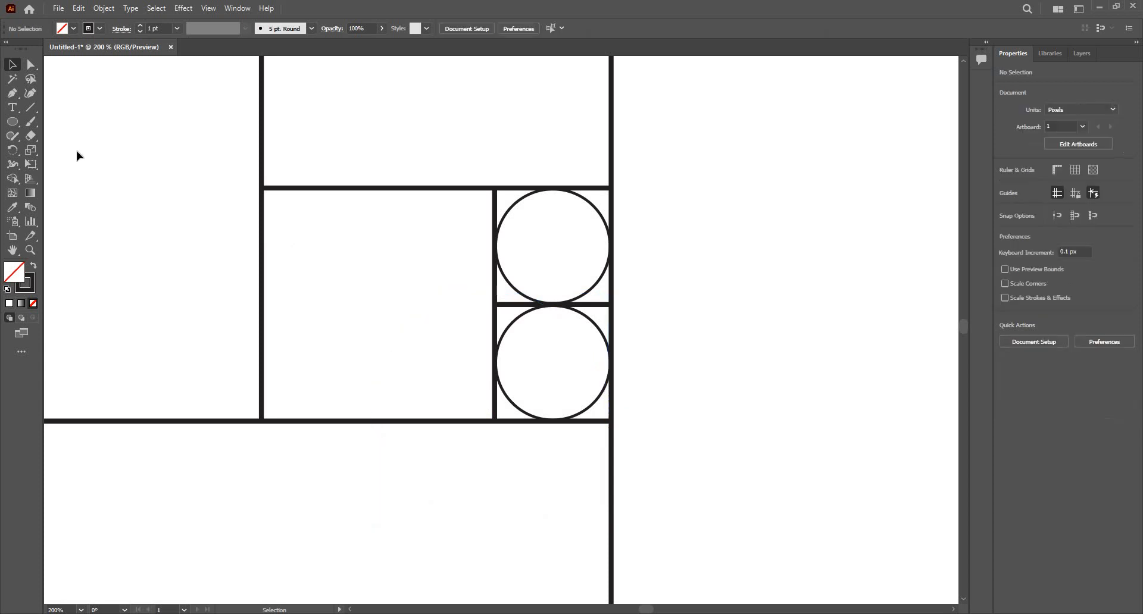
Create a 100 by 100 px circle with linked proportions and snap it exactly inside the 100 px square.
click(14, 126)
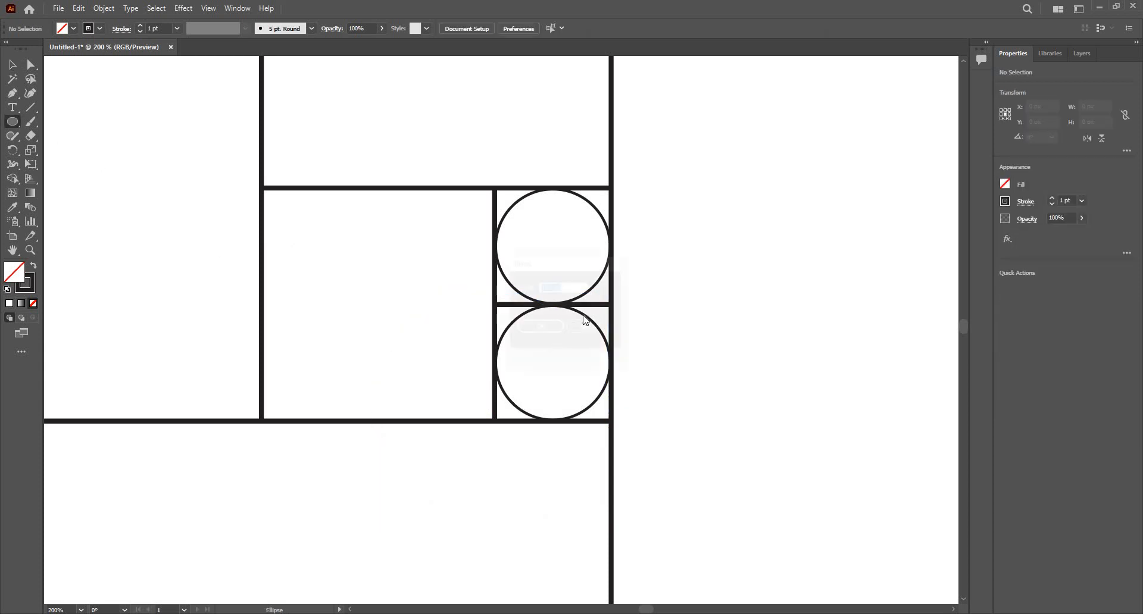
click(581, 318)
click(576, 307)
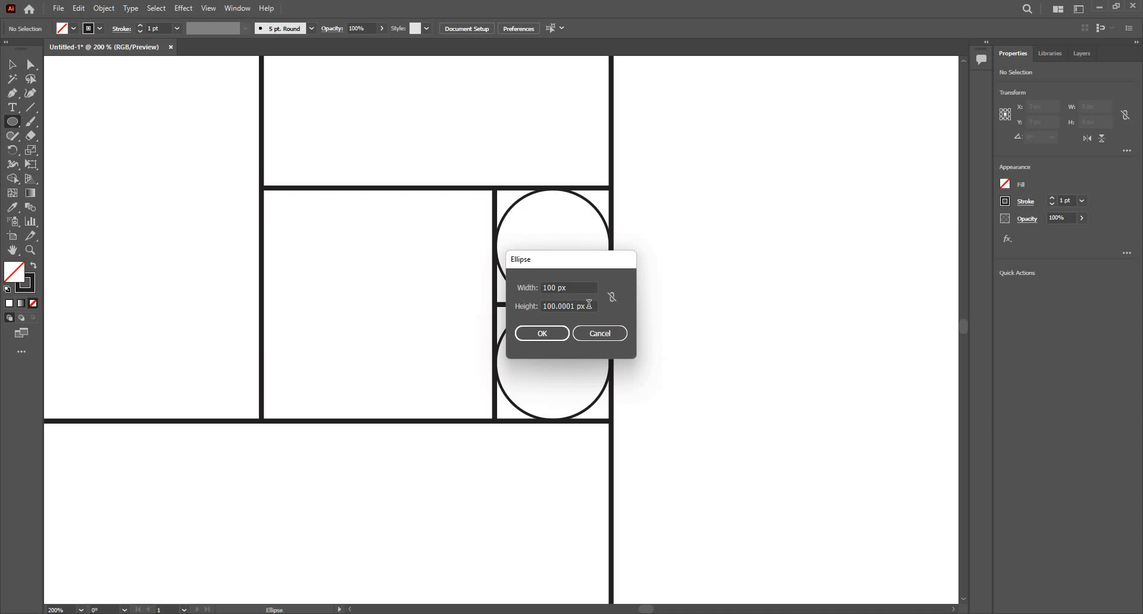
drag(578, 307, 556, 306)
key(BackSpace)
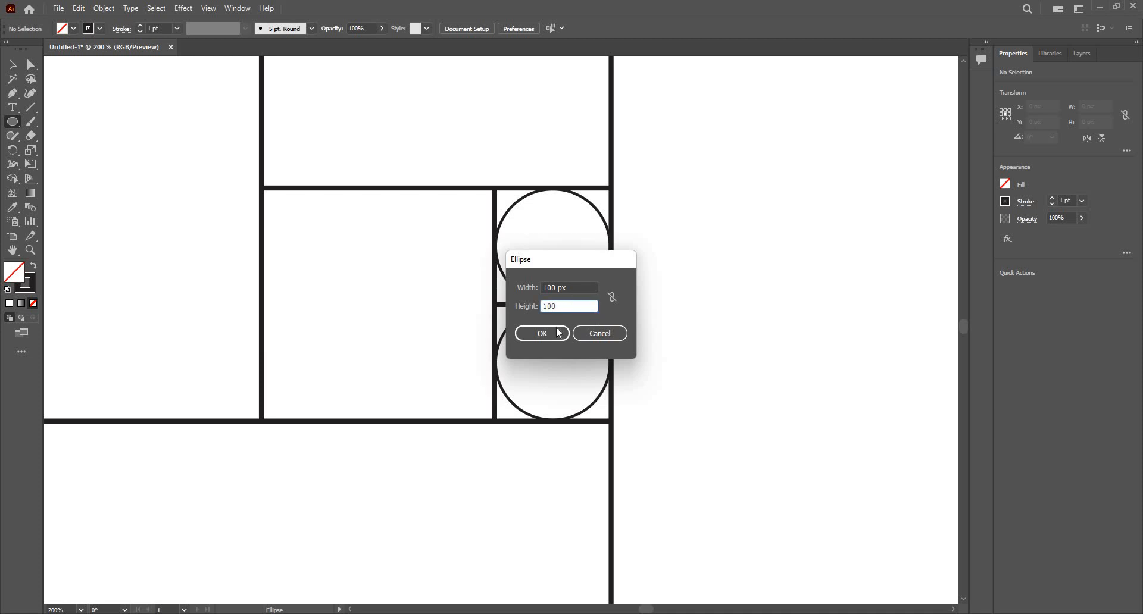
click(611, 297)
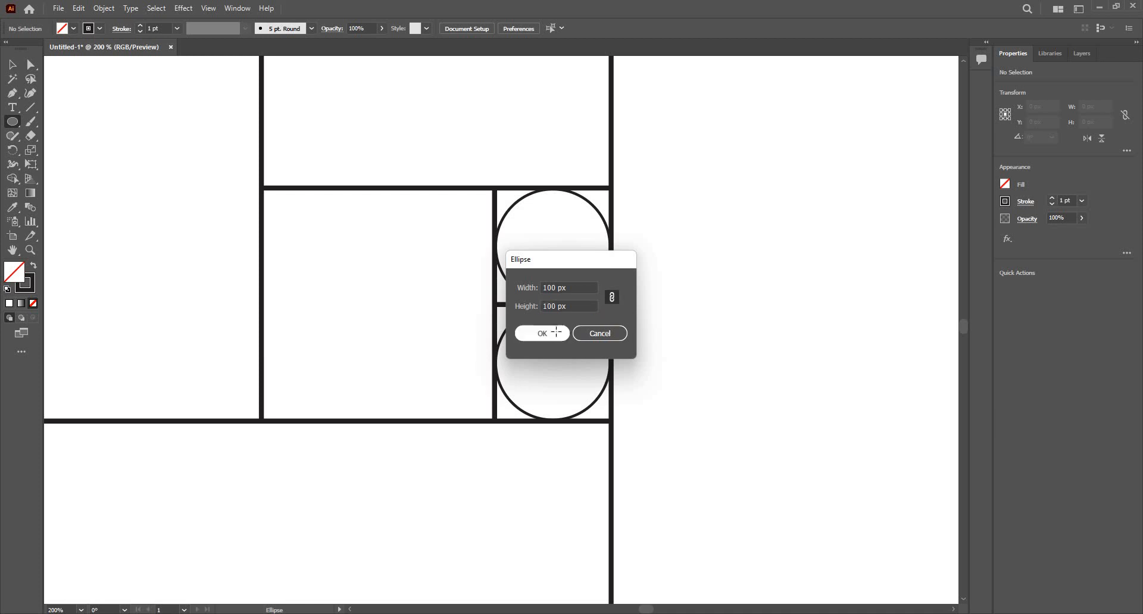
click(542, 333)
key(v)
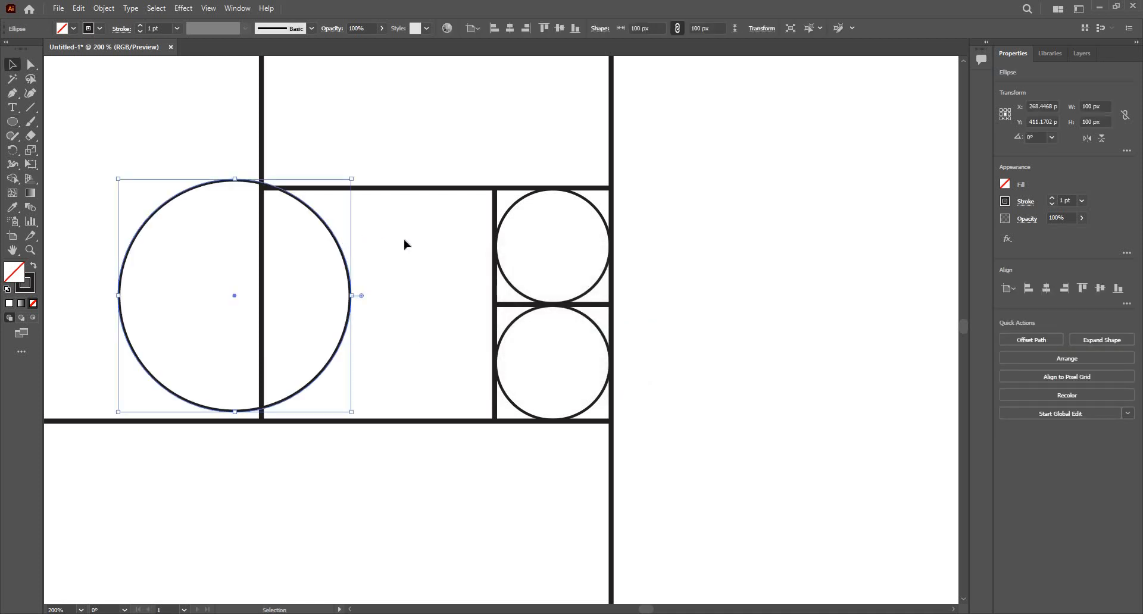
drag(348, 262, 516, 219)
Set the height of both small circles to exactly 50 px.
click(509, 208)
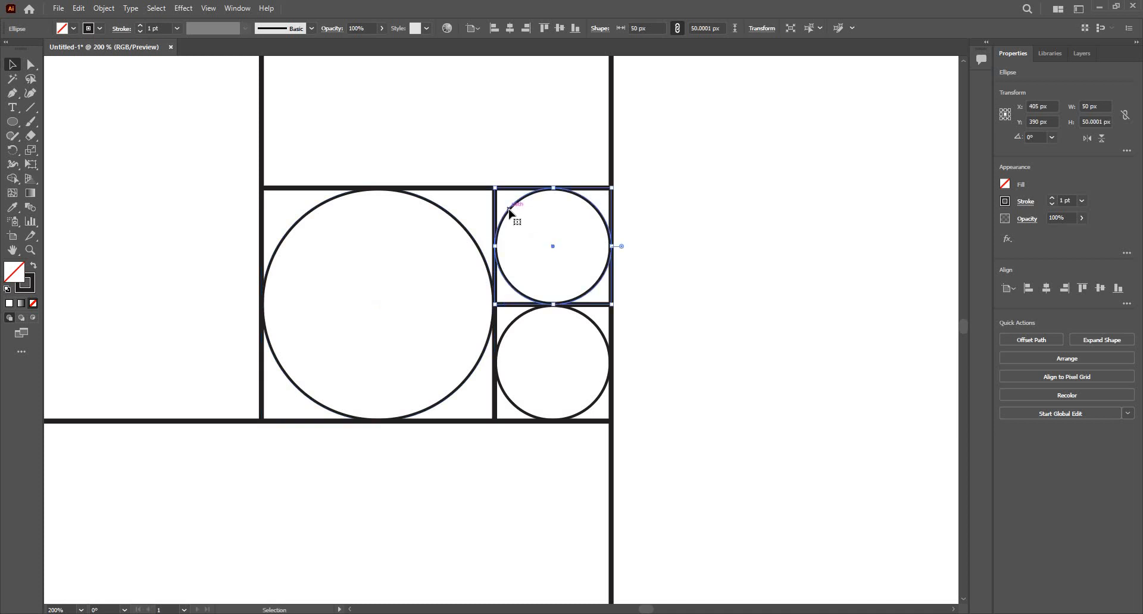
click(1103, 122)
key(Return)
click(588, 319)
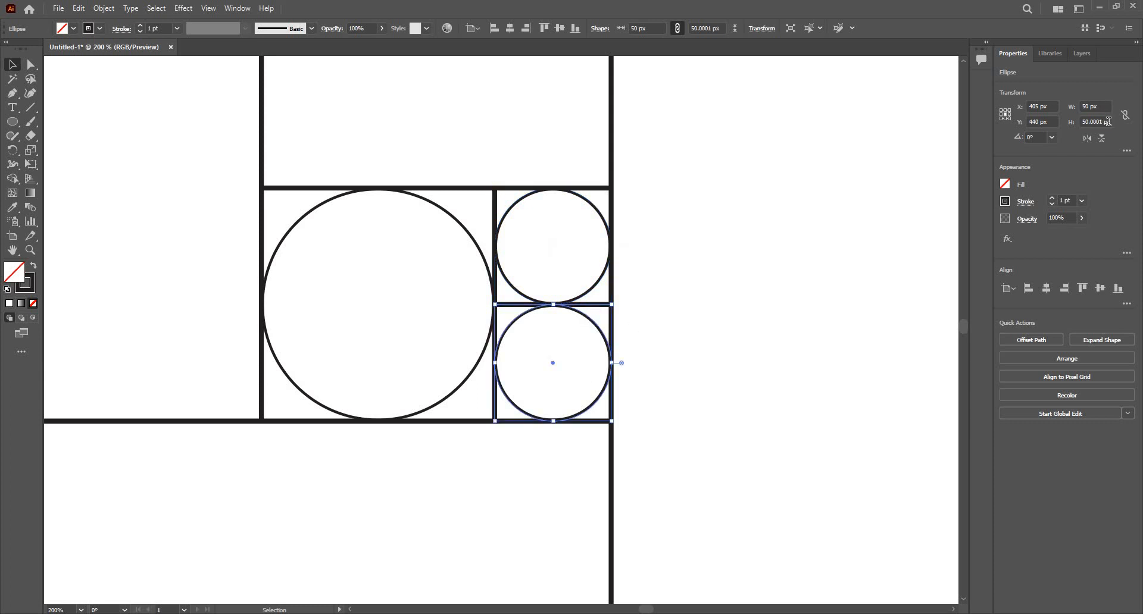
click(1103, 122)
key(Return)
scroll(551, 312, up, 1)
key(ctrl+shift+a)
drag(612, 324, 613, 328)
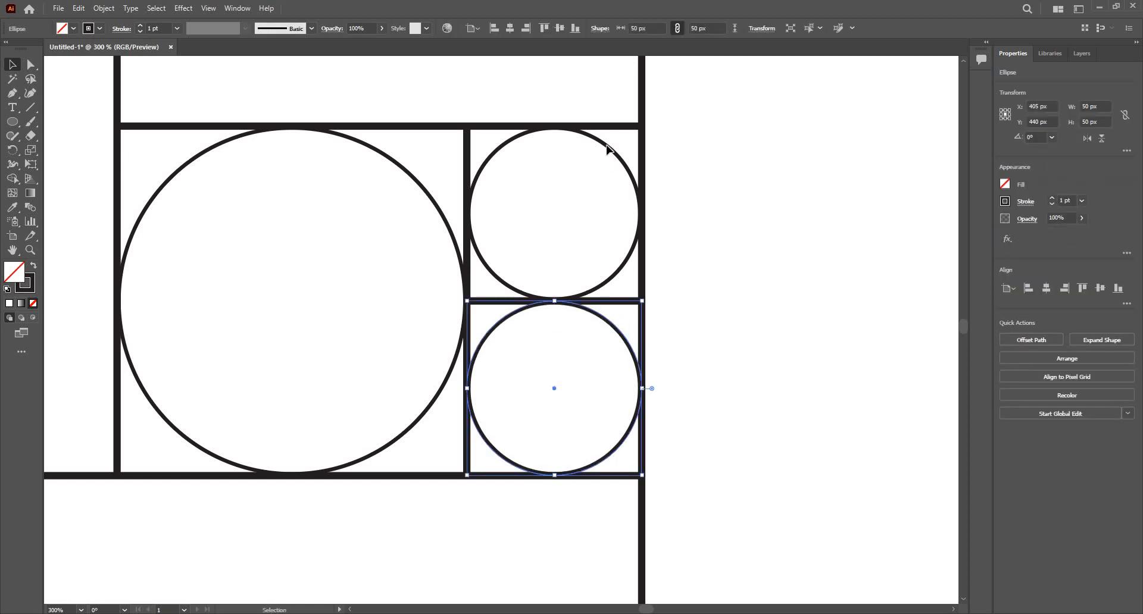
double_click(607, 148)
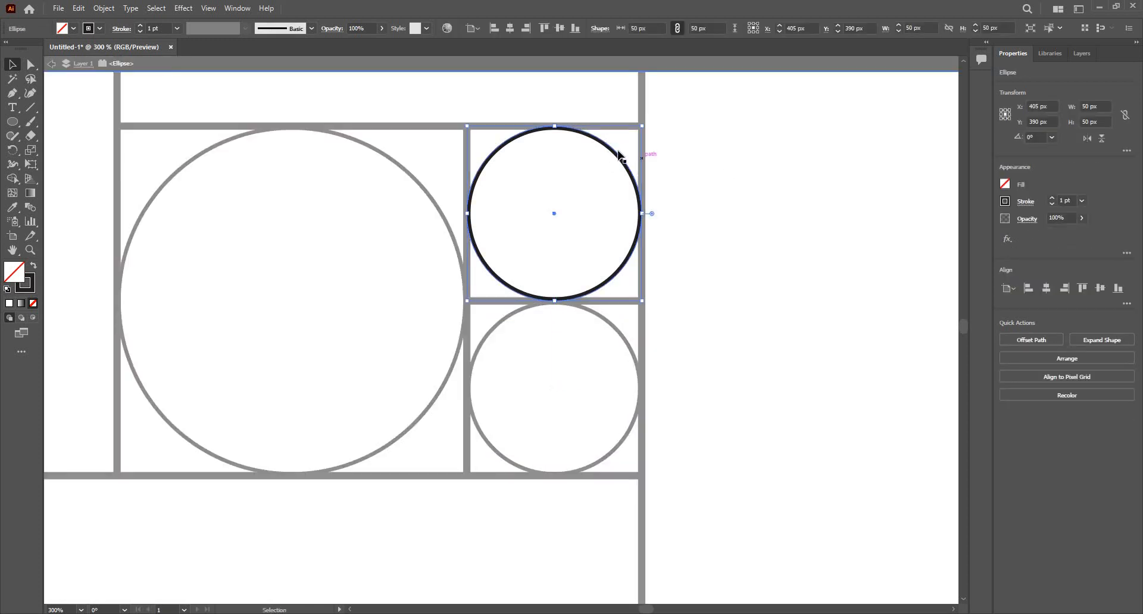
key(ctrl+shift+a)
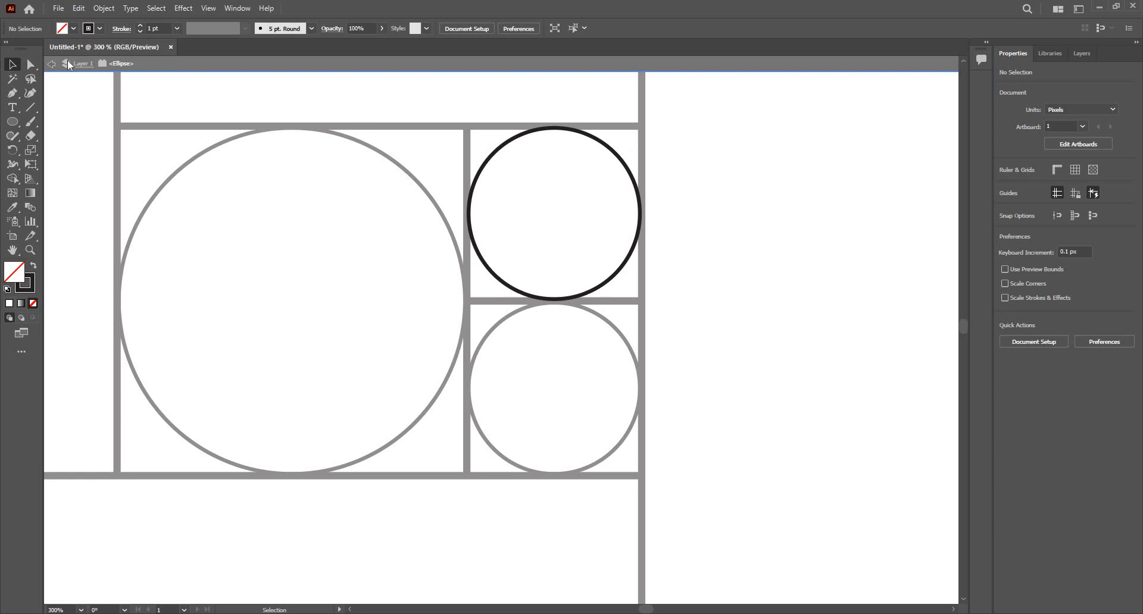
click(52, 65)
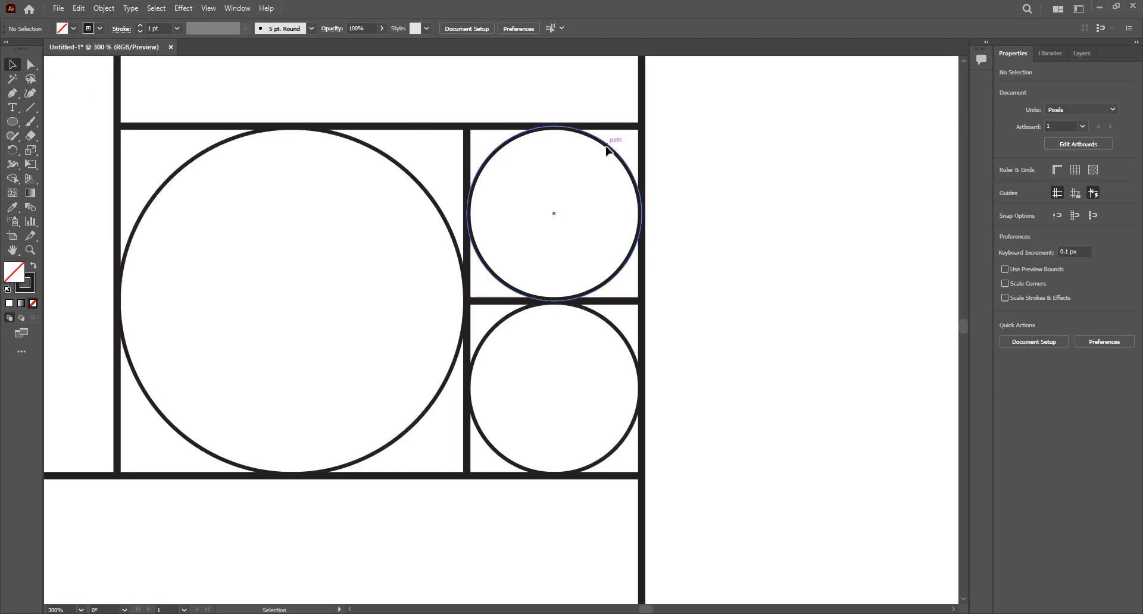
Replace the lower 50 px circle with a copy of the upper one placed straight down inside the lower 50 px square.
drag(606, 149, 605, 142)
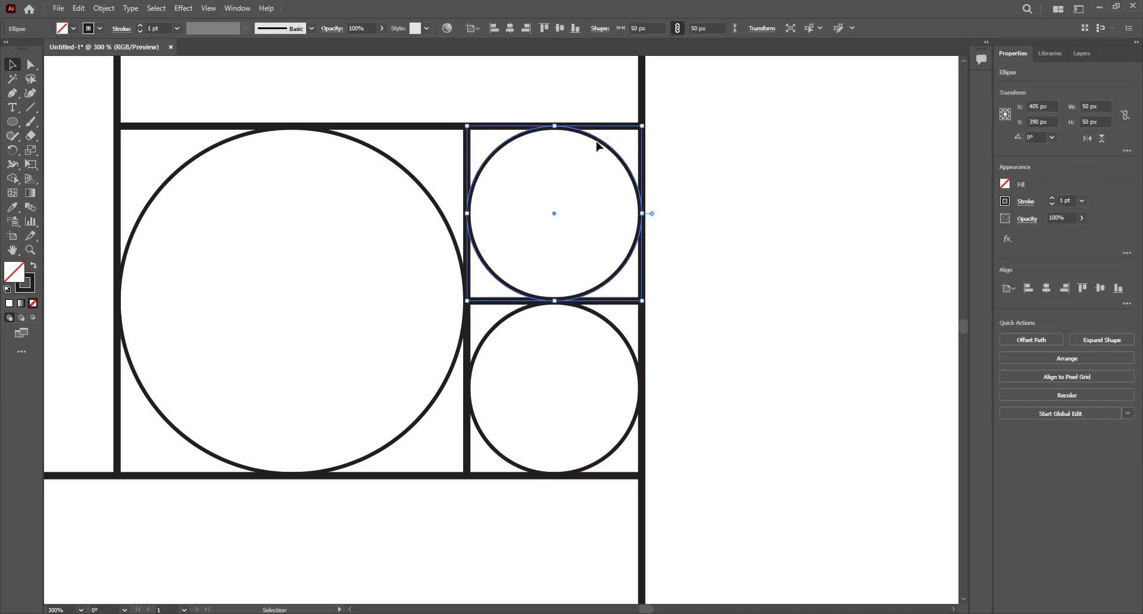
drag(597, 145, 597, 146)
drag(606, 324, 670, 314)
scroll(670, 313, down, 1)
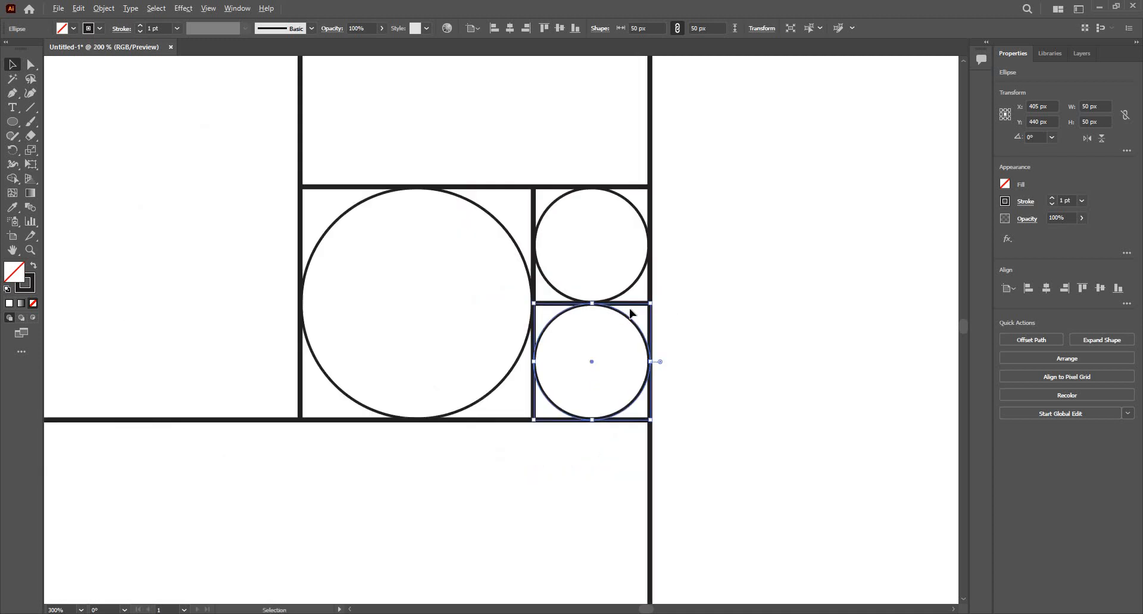
key(Delete)
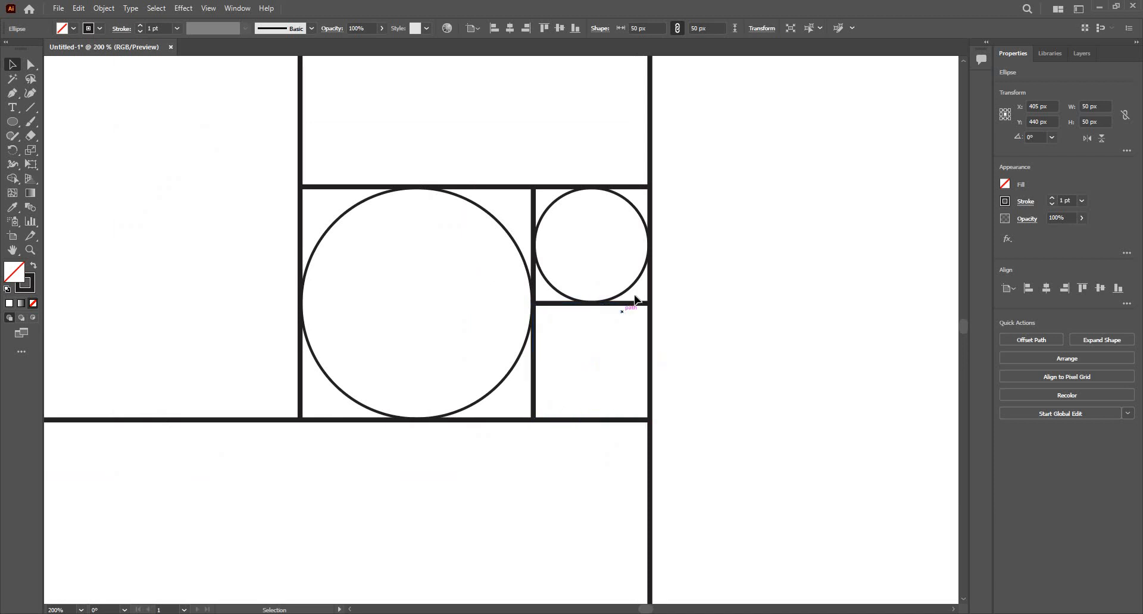
drag(636, 225, 635, 328)
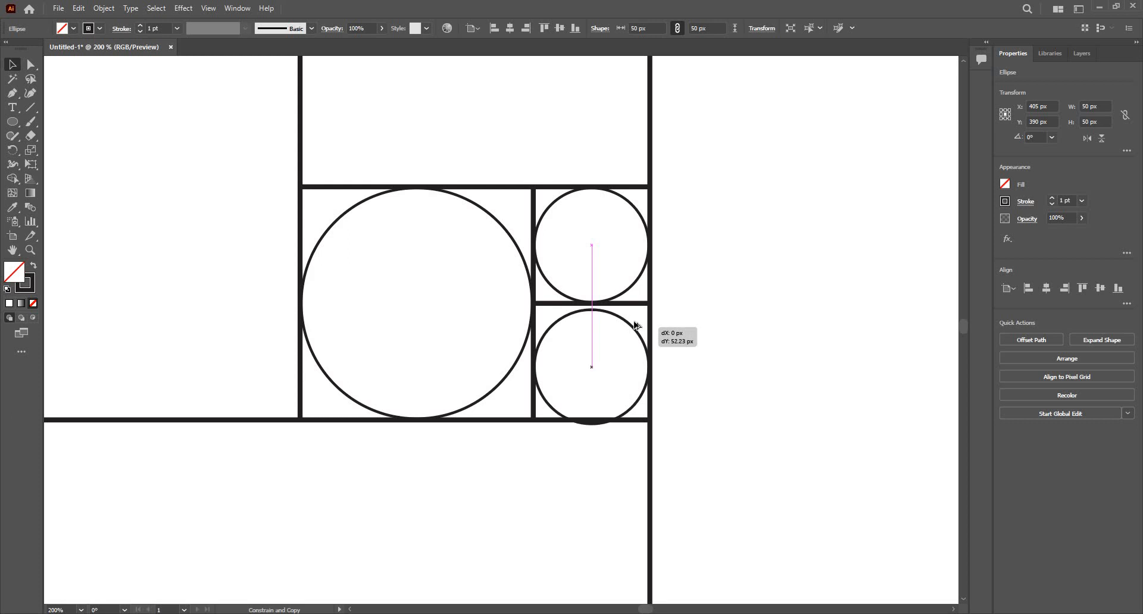
click(493, 286)
Create a 150 by 150 px circle and snap it exactly inside the 150 px square above the 100 px one.
scroll(538, 249, down, 2)
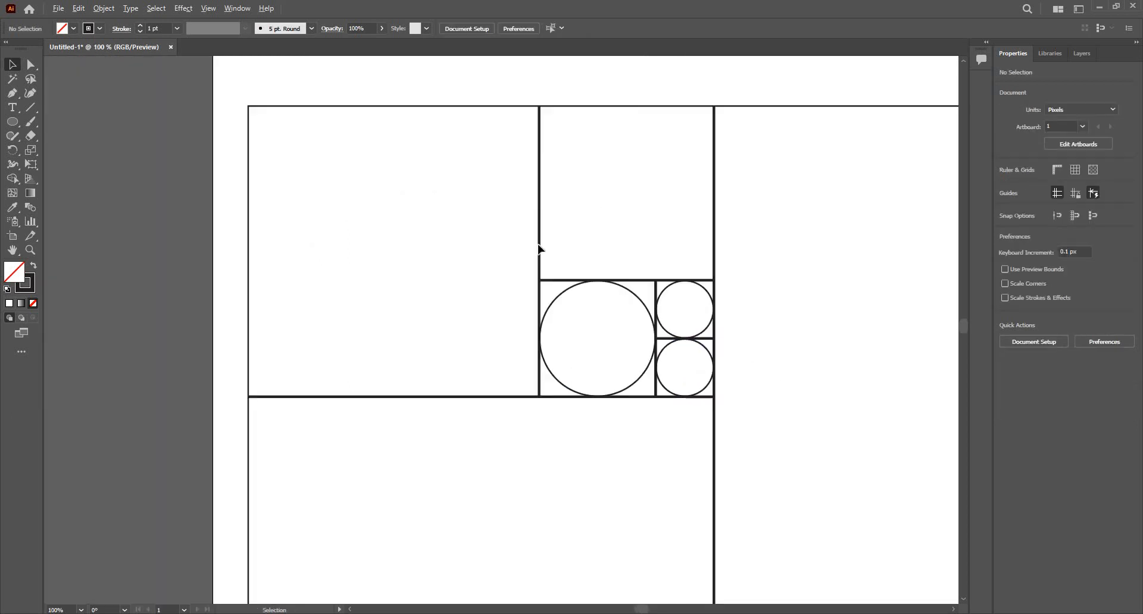
drag(578, 272, 503, 360)
scroll(546, 273, up, 1)
drag(545, 272, 453, 244)
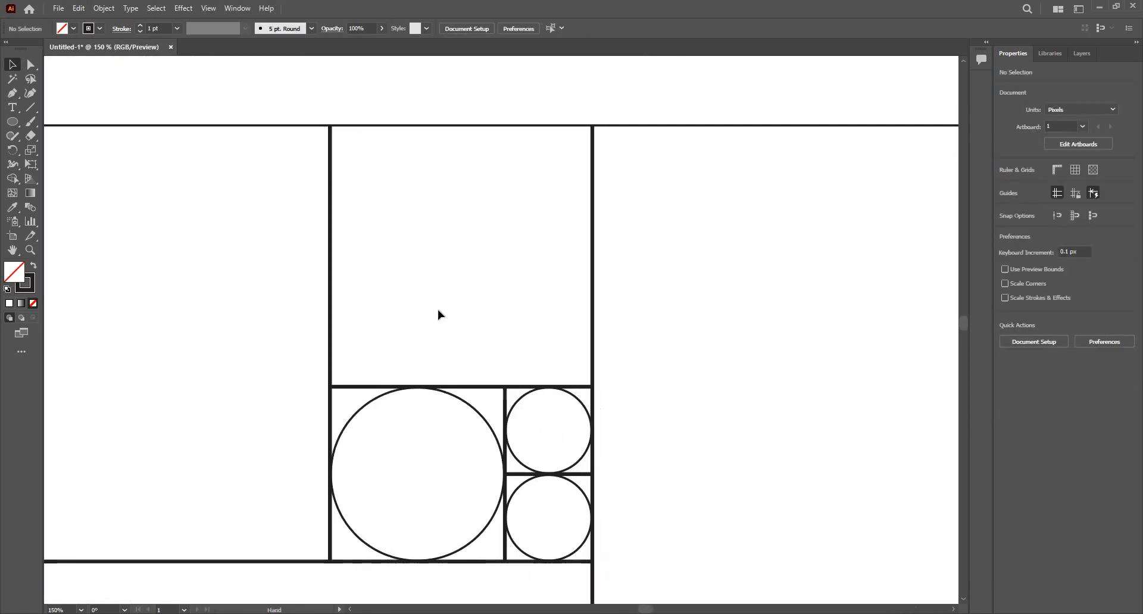
click(438, 127)
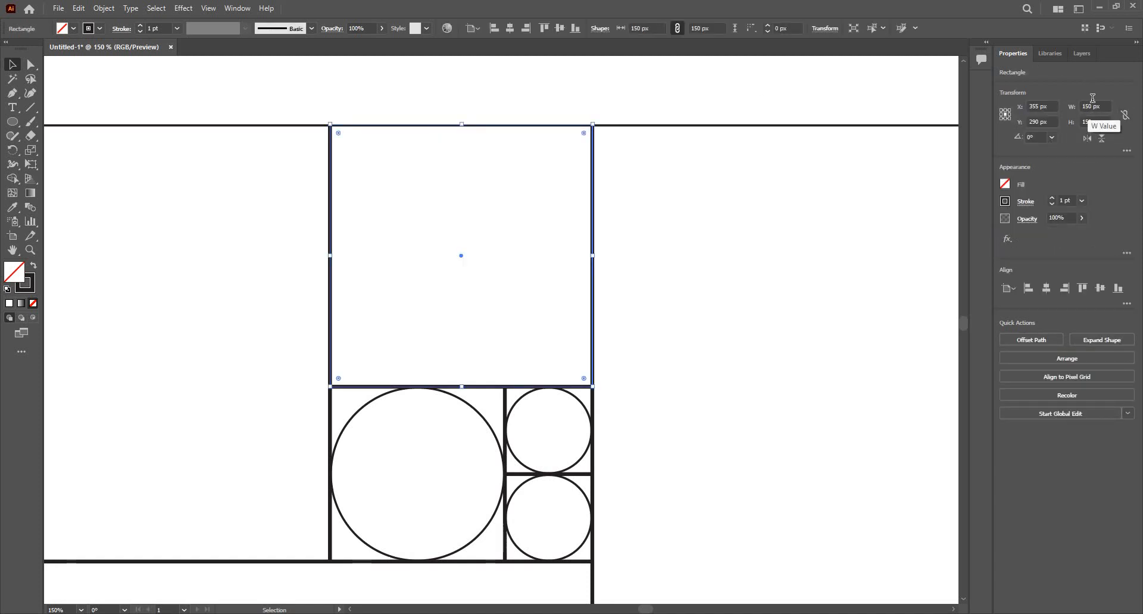
click(13, 123)
click(458, 197)
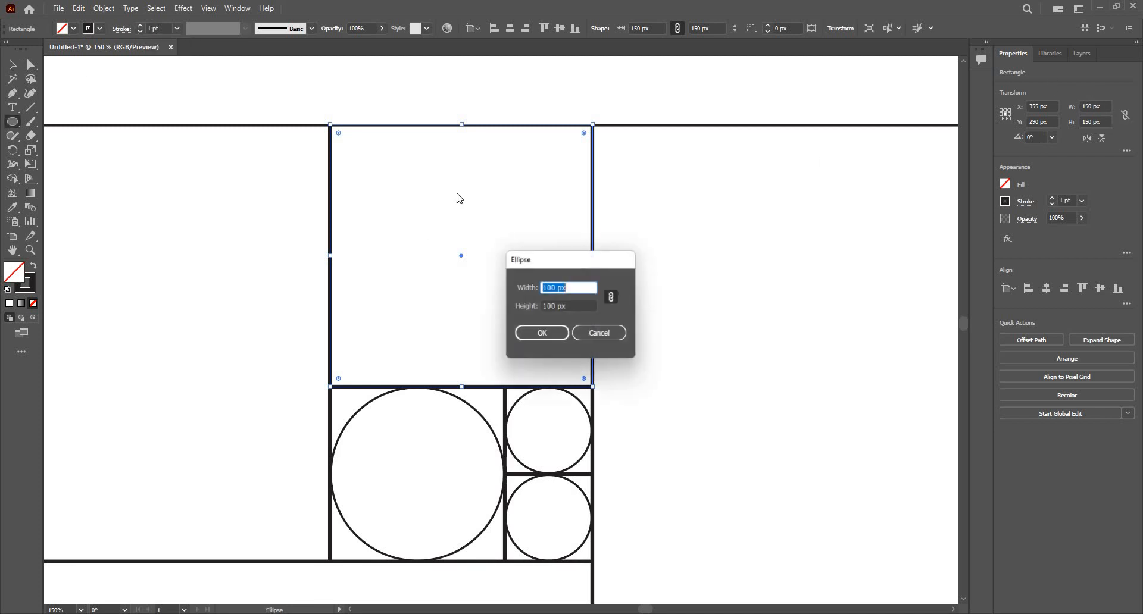
text(150)
key(Return)
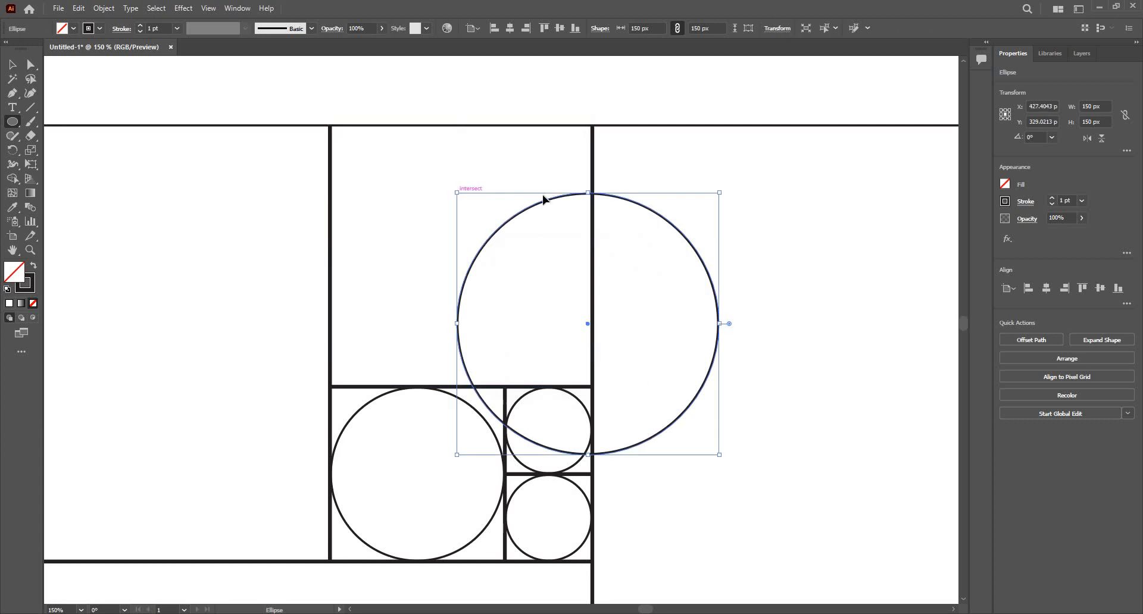
key(v)
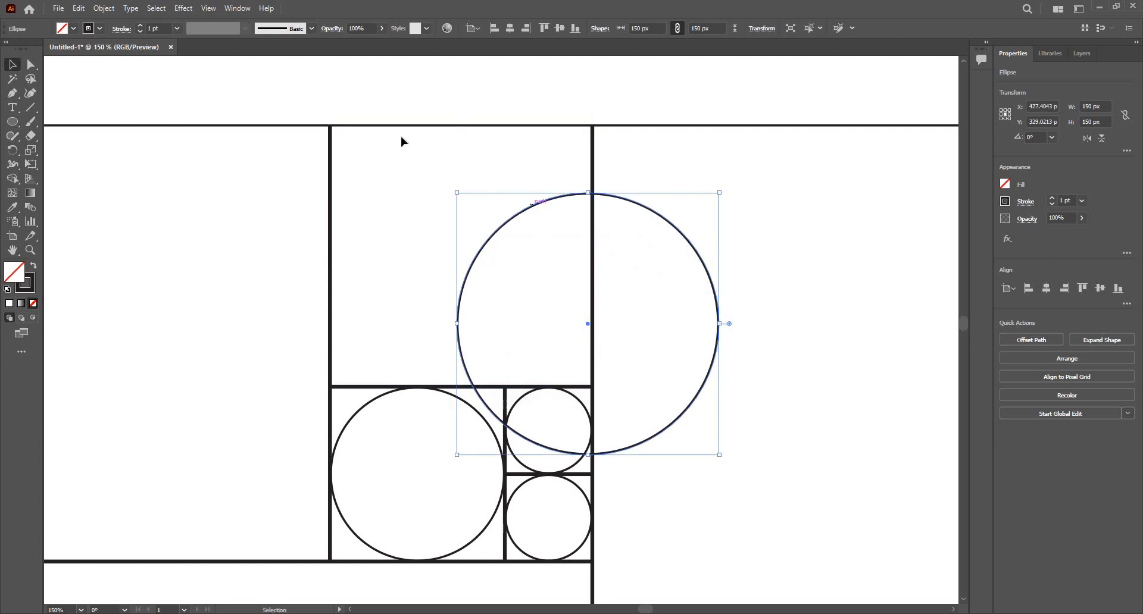
drag(531, 206, 410, 136)
Create a 250 by 250 px circle and snap it exactly inside the 250 px square.
scroll(809, 268, down, 1)
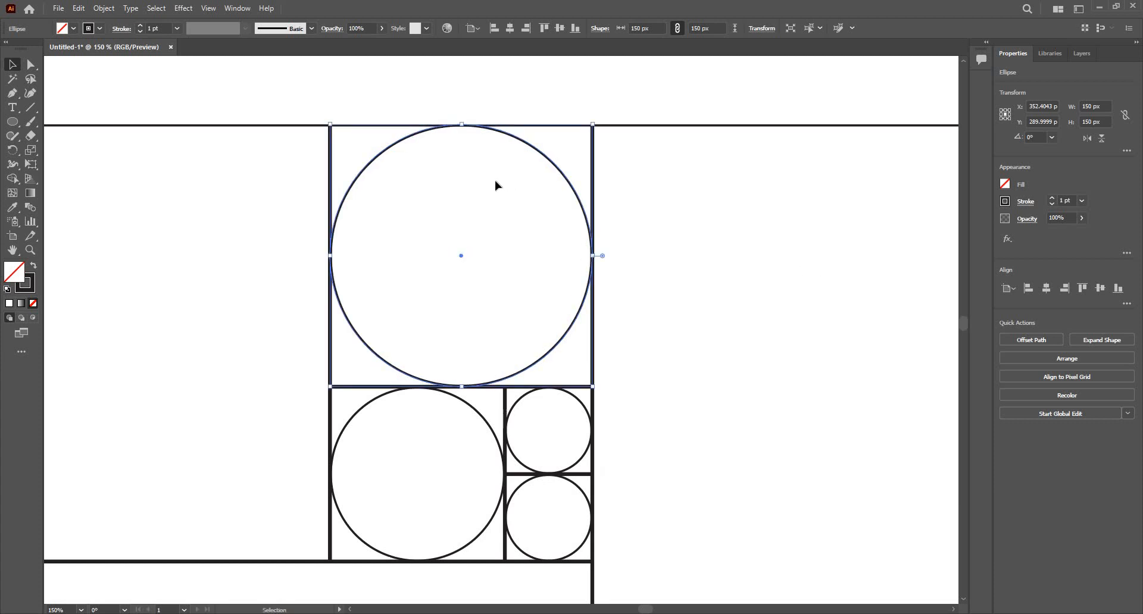
click(12, 122)
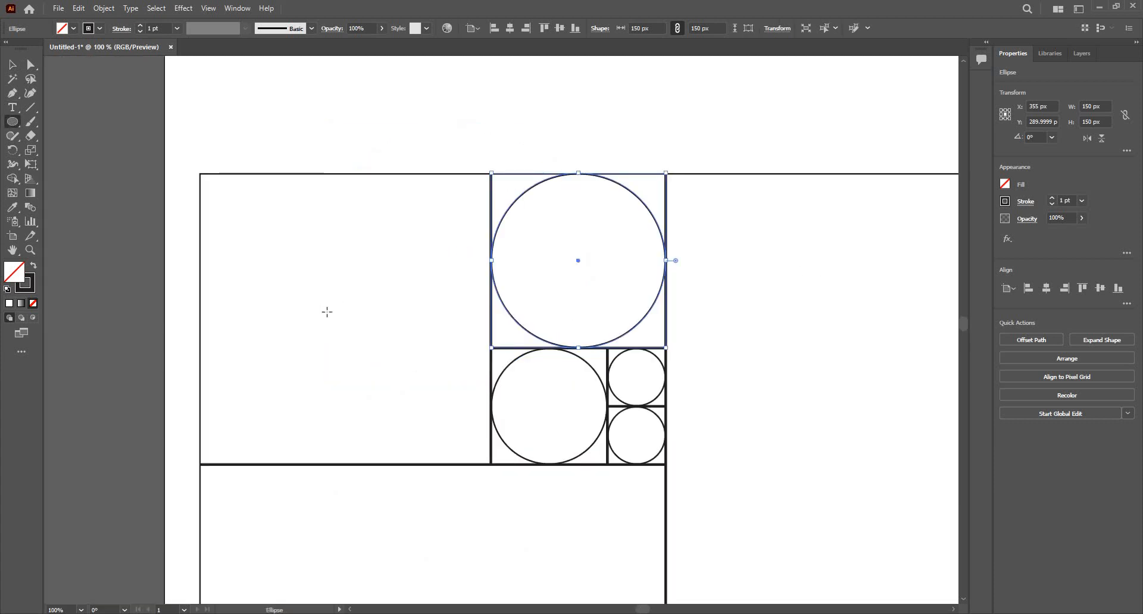
key(v)
click(359, 174)
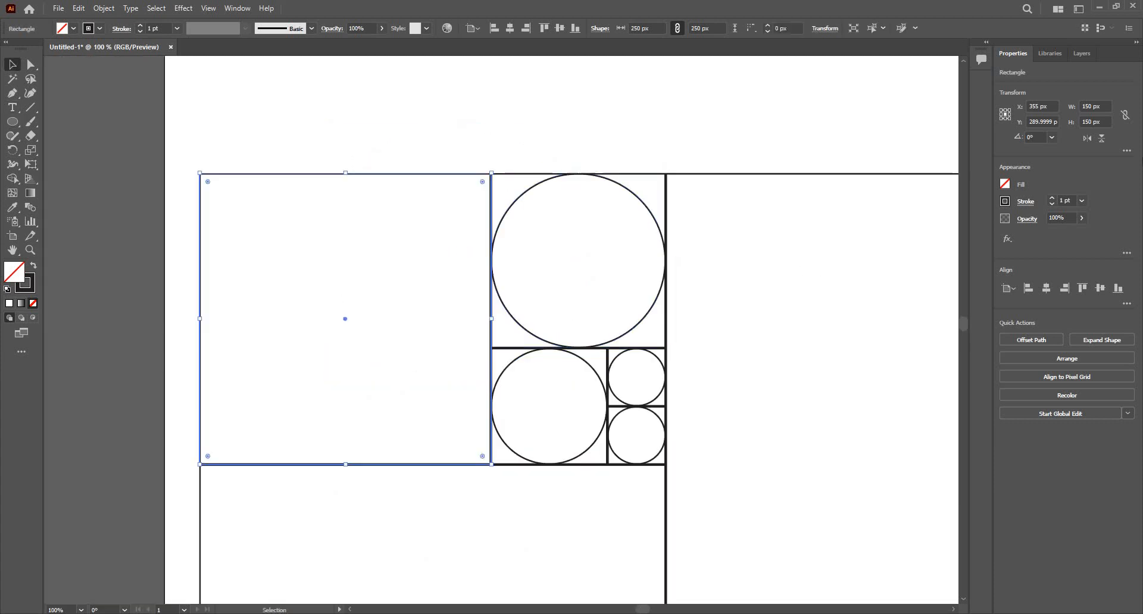
key(l)
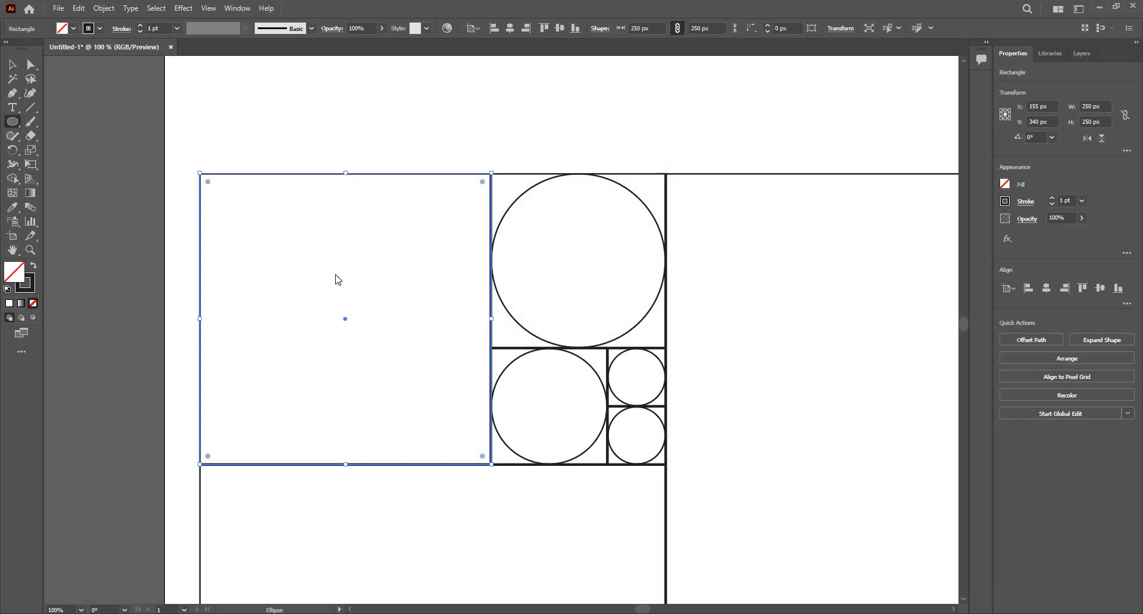
click(335, 274)
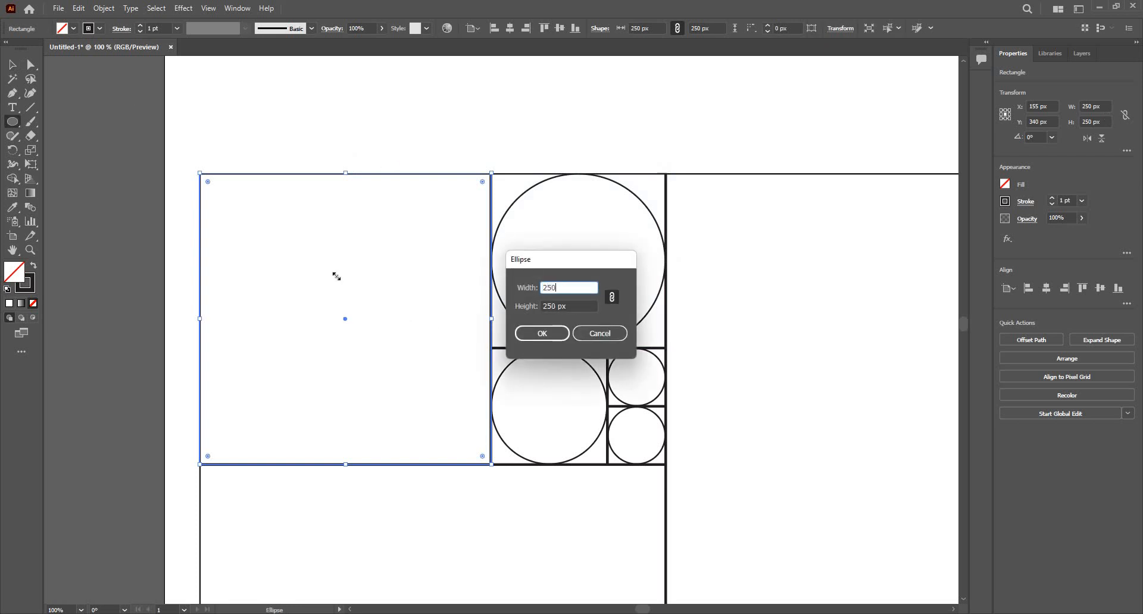
key(Return)
key(v)
drag(417, 286, 266, 198)
Create a 400 by 400 px circle and fit it exactly inside the 400 px square.
key(ctrl+minus)
key(ctrl+minus)
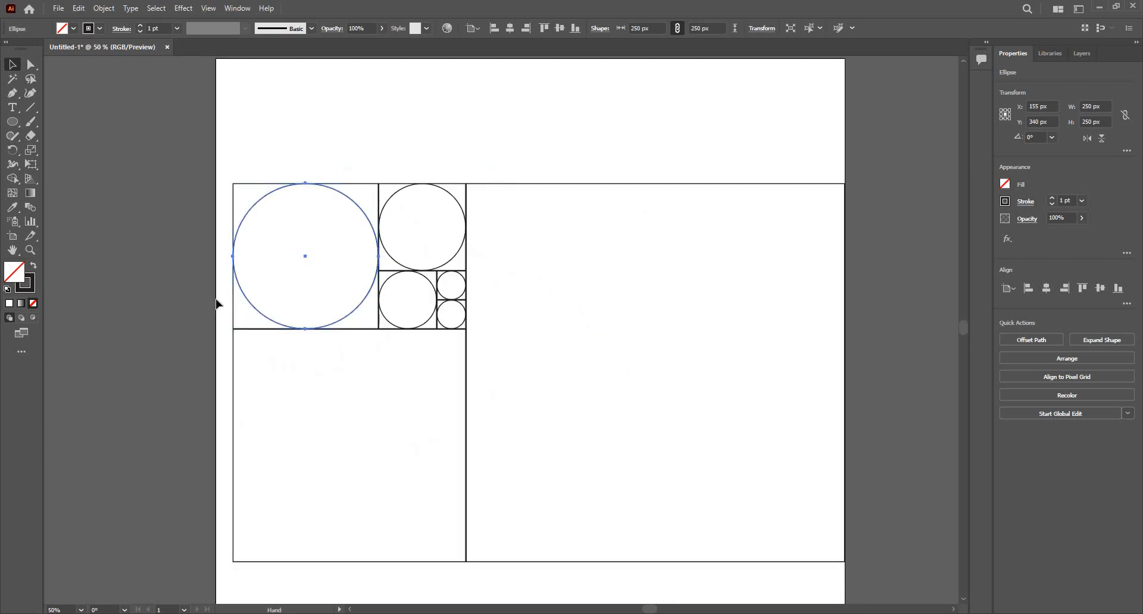
click(228, 307)
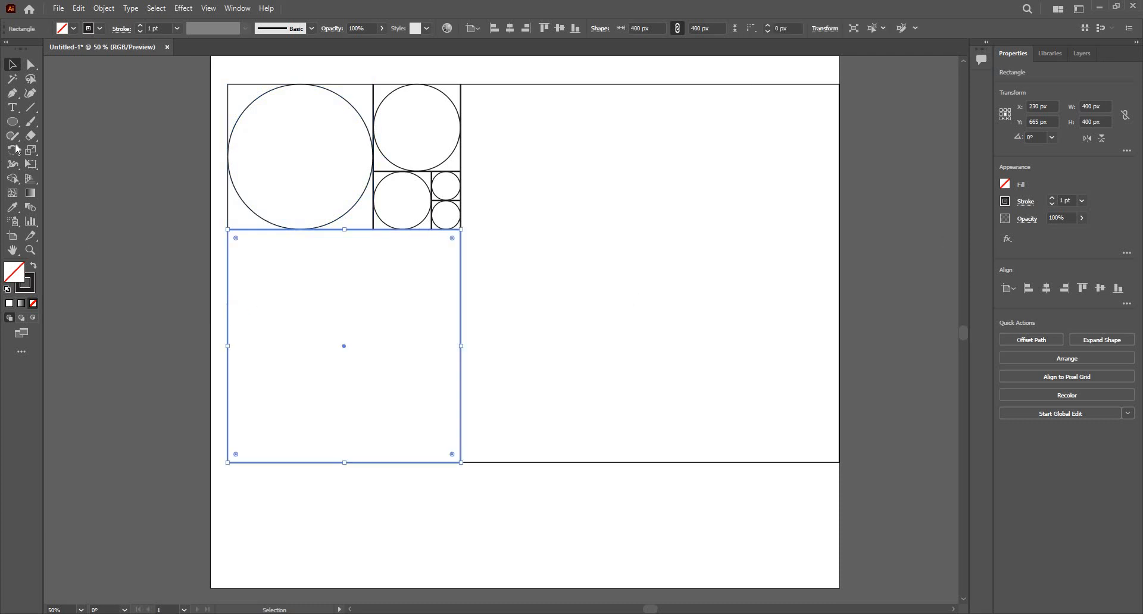
key(l)
click(322, 341)
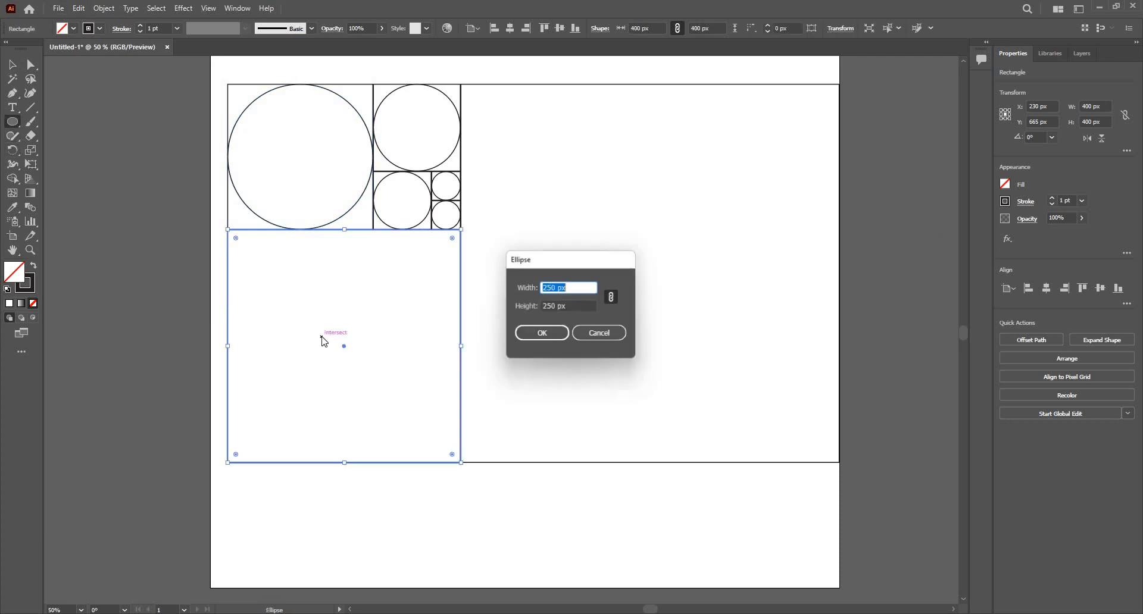
text(400)
key(Return)
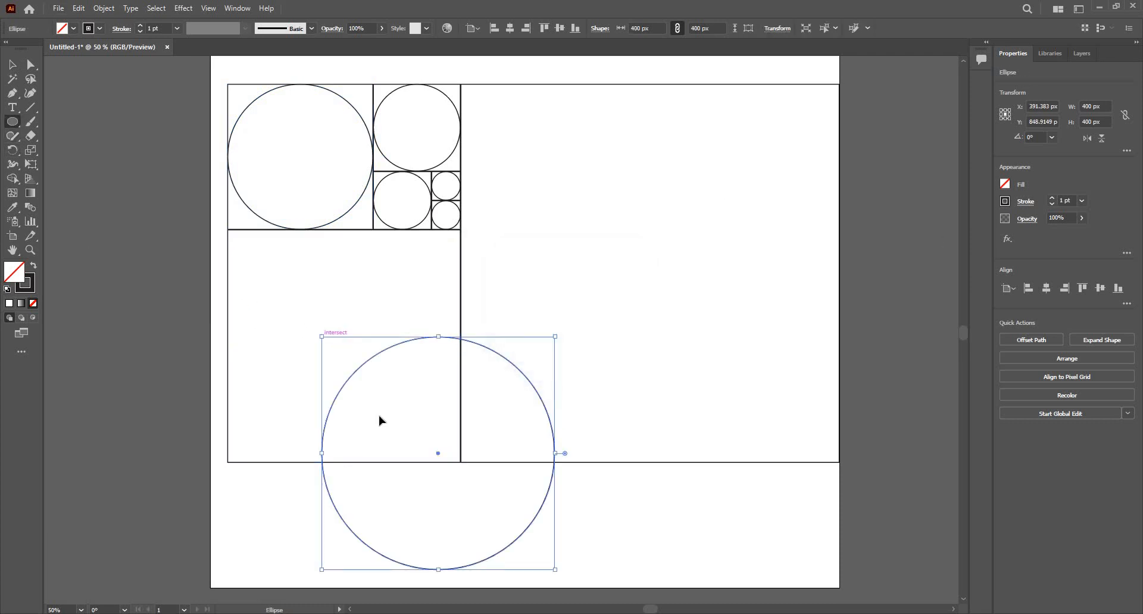
key(v)
drag(373, 362, 281, 257)
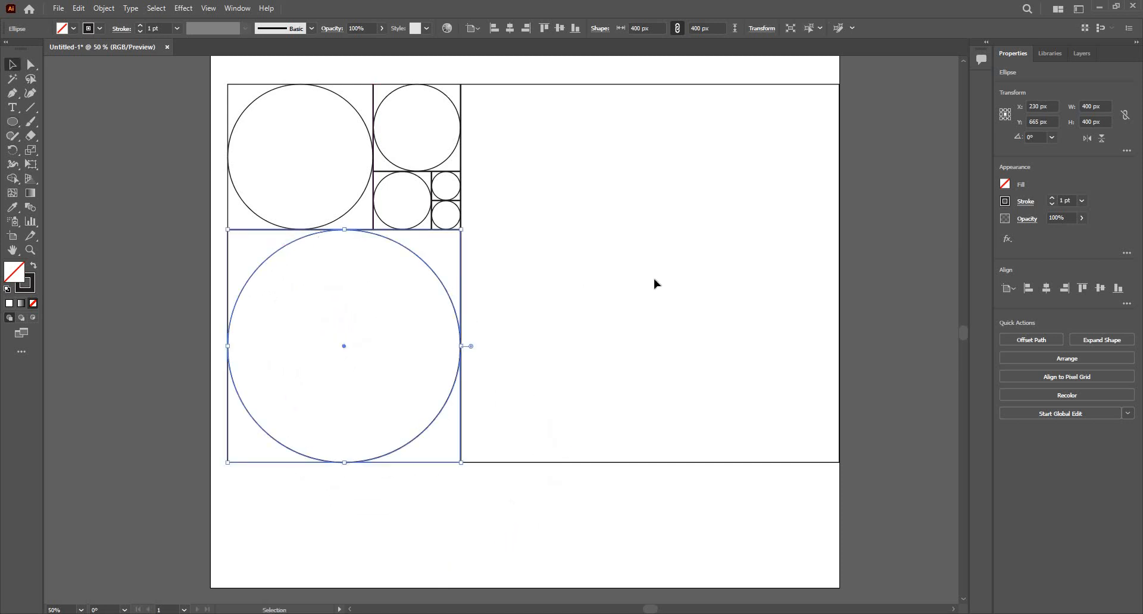
Create a 650 by 650 px circle and align it exactly inside the largest square.
drag(673, 158, 587, 173)
click(576, 90)
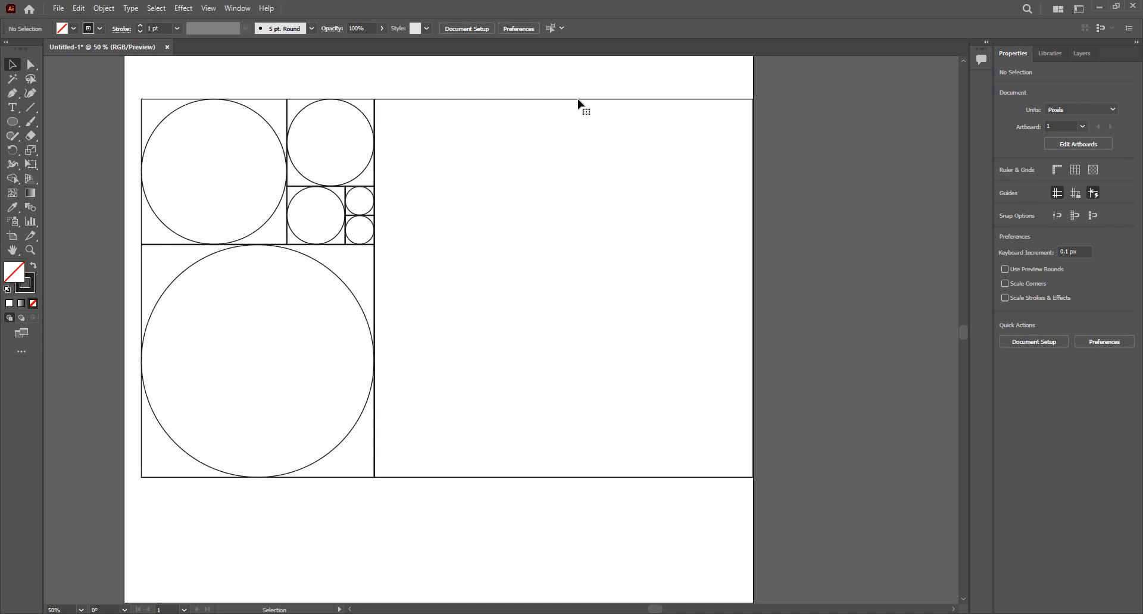
click(581, 102)
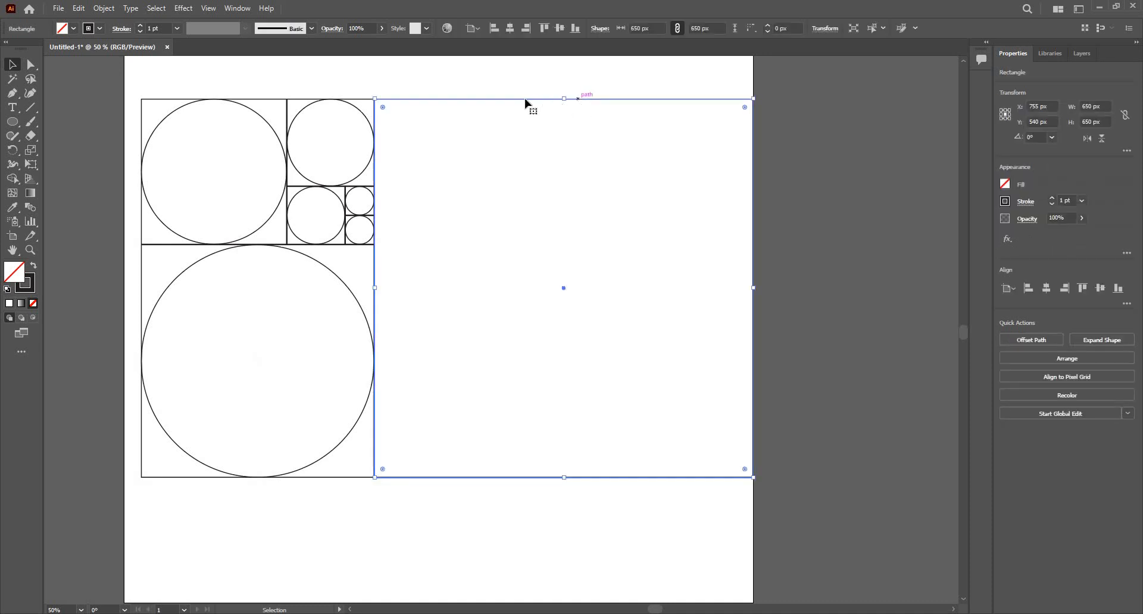
click(13, 123)
click(581, 264)
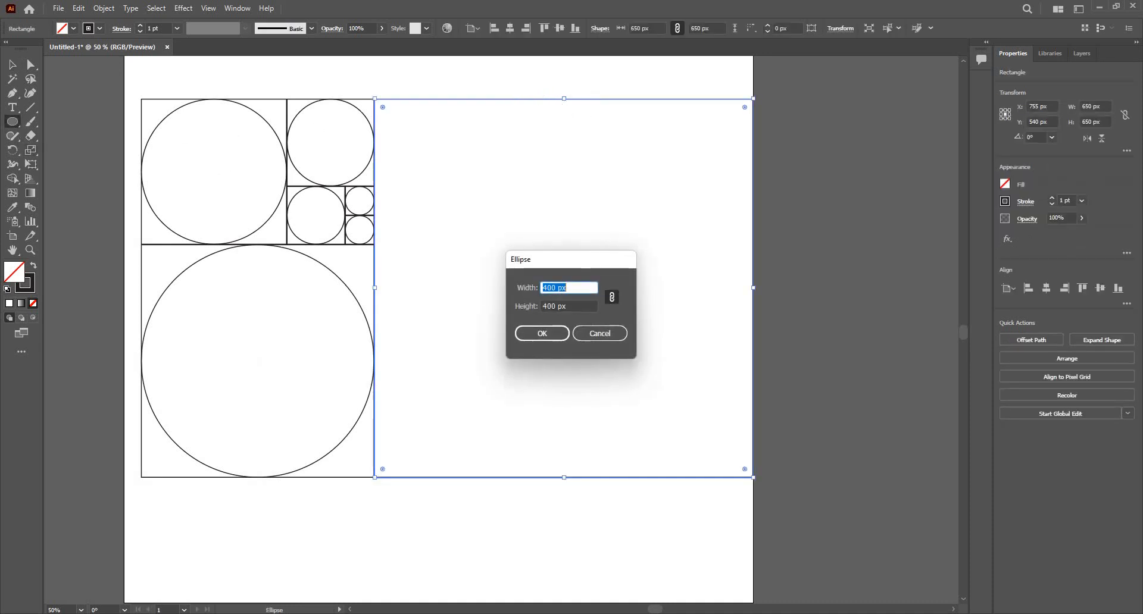
text(650)
key(Return)
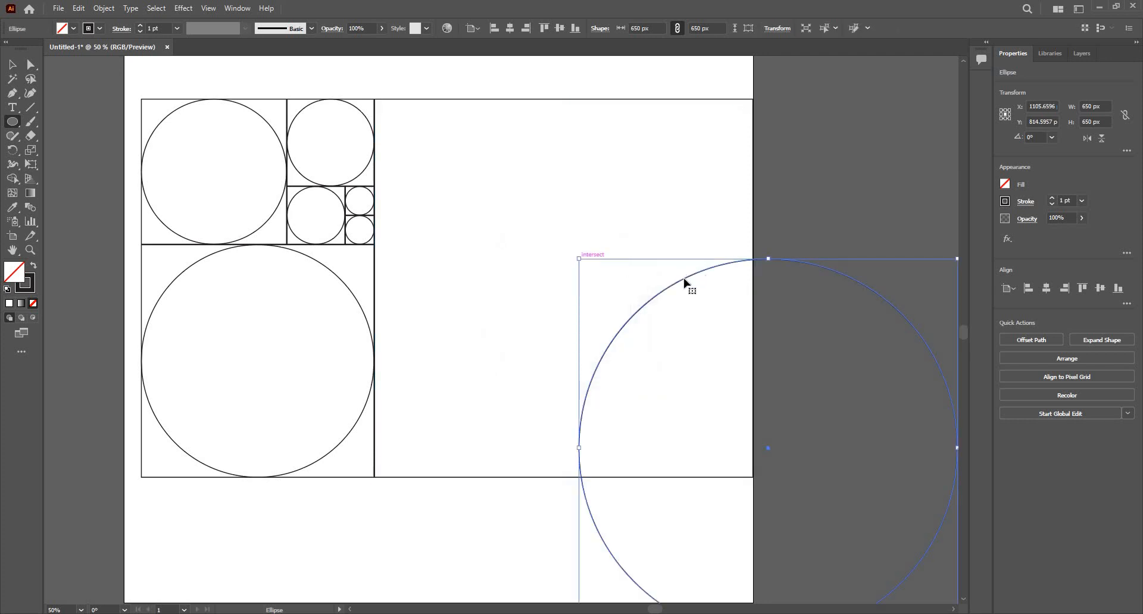
key(v)
mouse_move(495, 120)
mouse_down()
mouse_move(477, 118)
mouse_move(510, 84)
mouse_move(492, 110)
mouse_up()
click(401, 229)
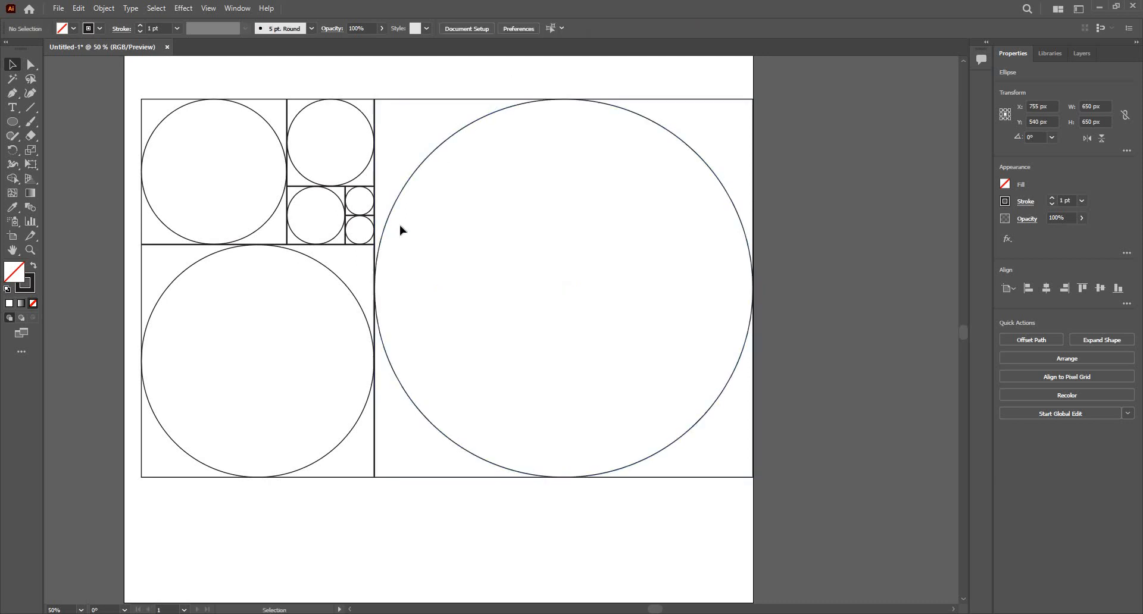
Move the upper 50 px circle out of its square onto the empty canvas beside the artboard.
scroll(375, 230, down, 1)
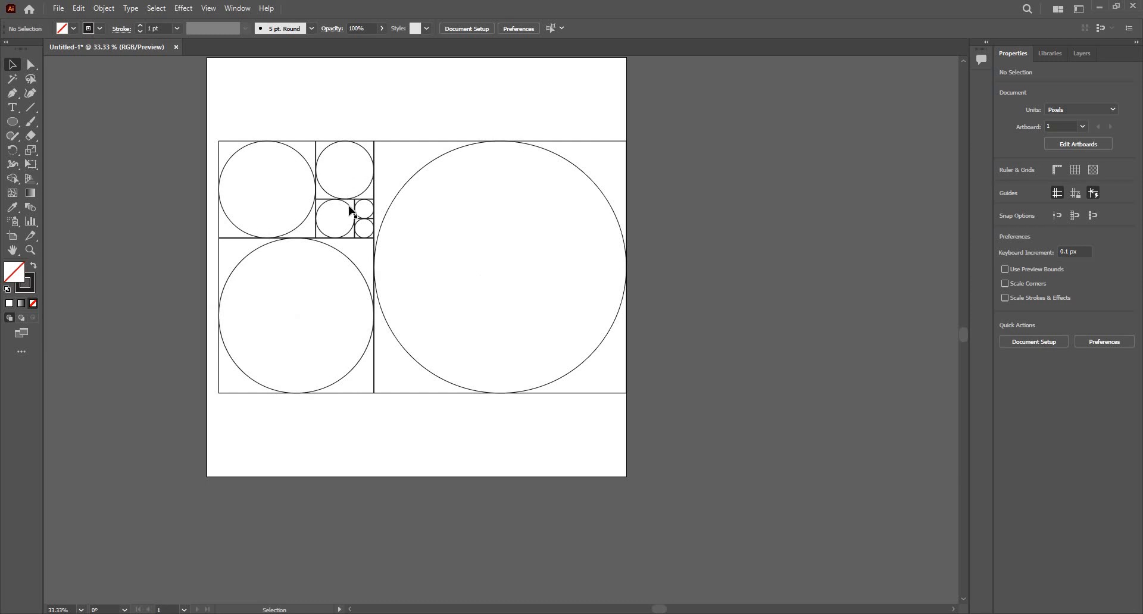
click(369, 217)
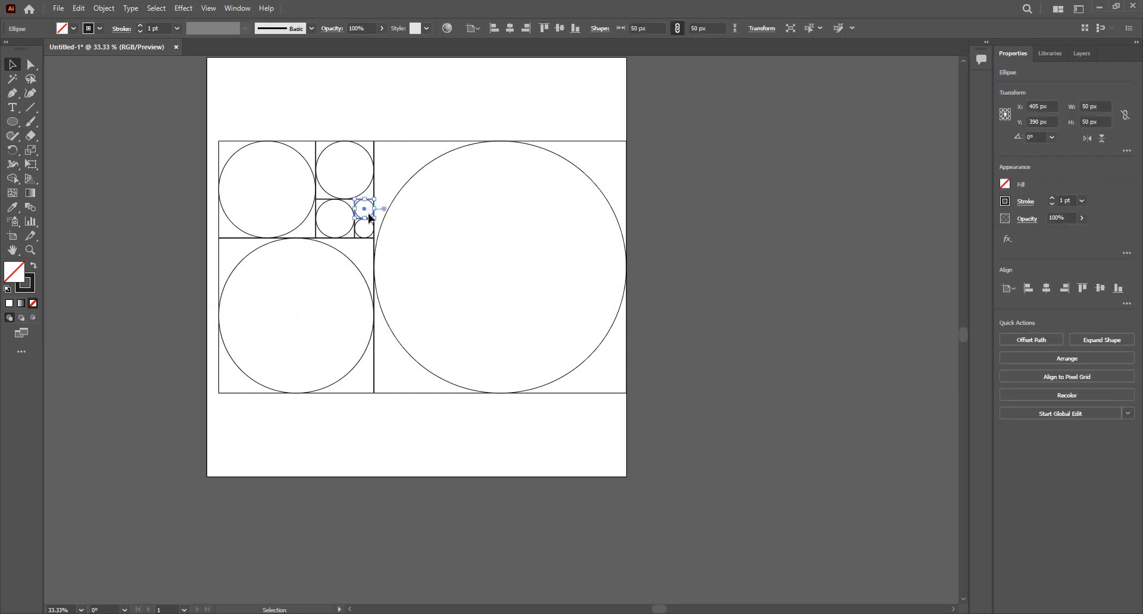
drag(405, 245, 750, 209)
click(379, 203)
Copy the 100, 150 and 250 px circles beside the artboard, each centred on the 50 px circle placed there.
click(344, 206)
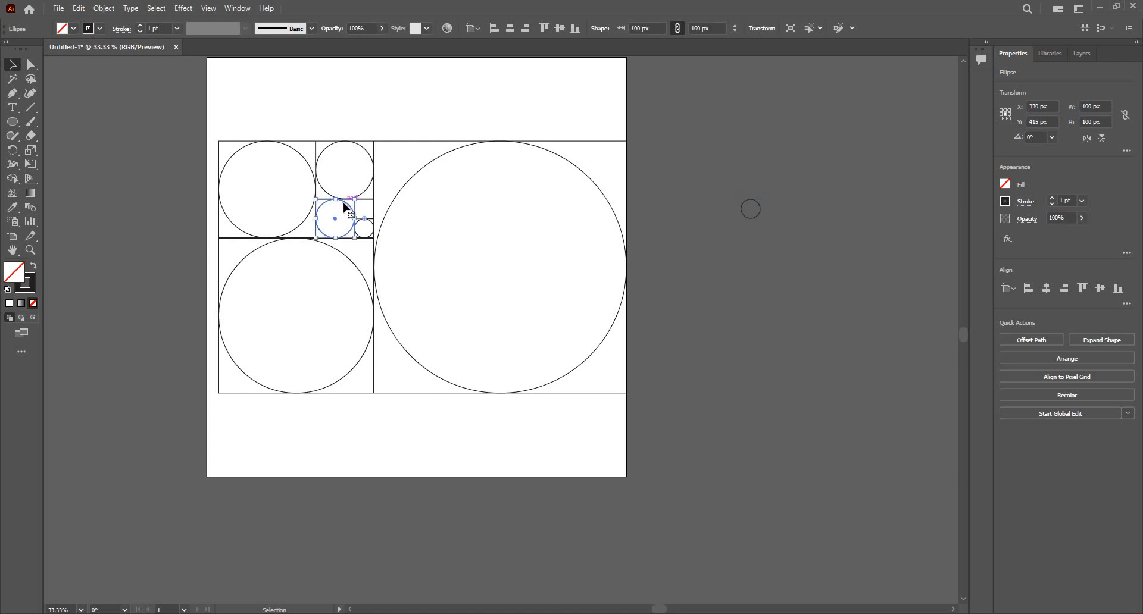
drag(344, 202, 759, 192)
drag(369, 158, 801, 196)
drag(298, 153, 748, 195)
Copy the 400 px and 650 px circles beside the artboard so they surround the smaller circles there.
click(343, 254)
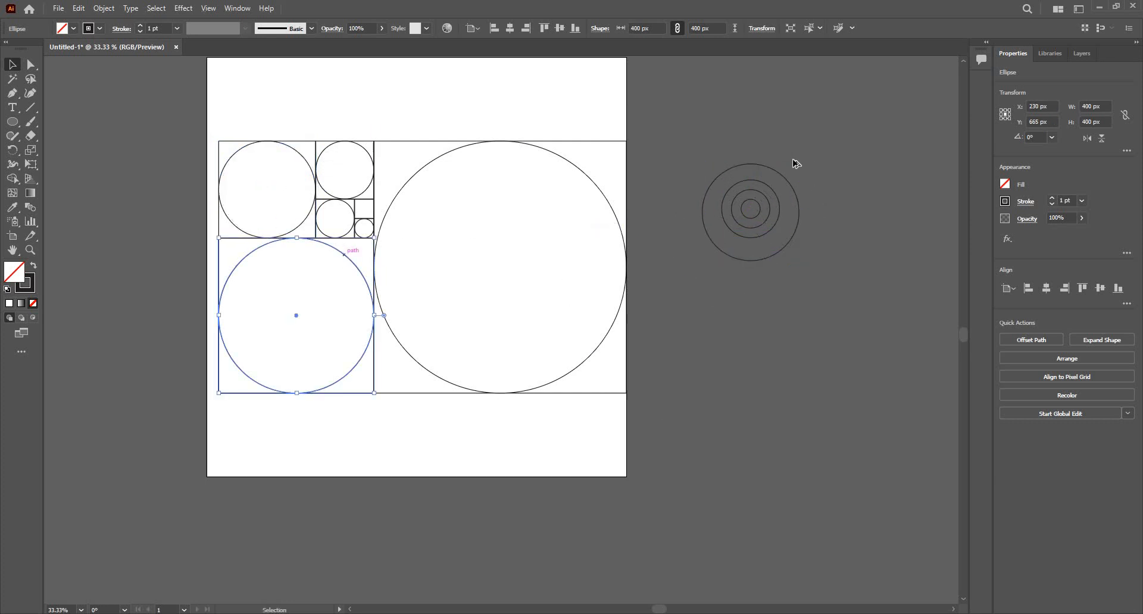
drag(796, 163, 798, 150)
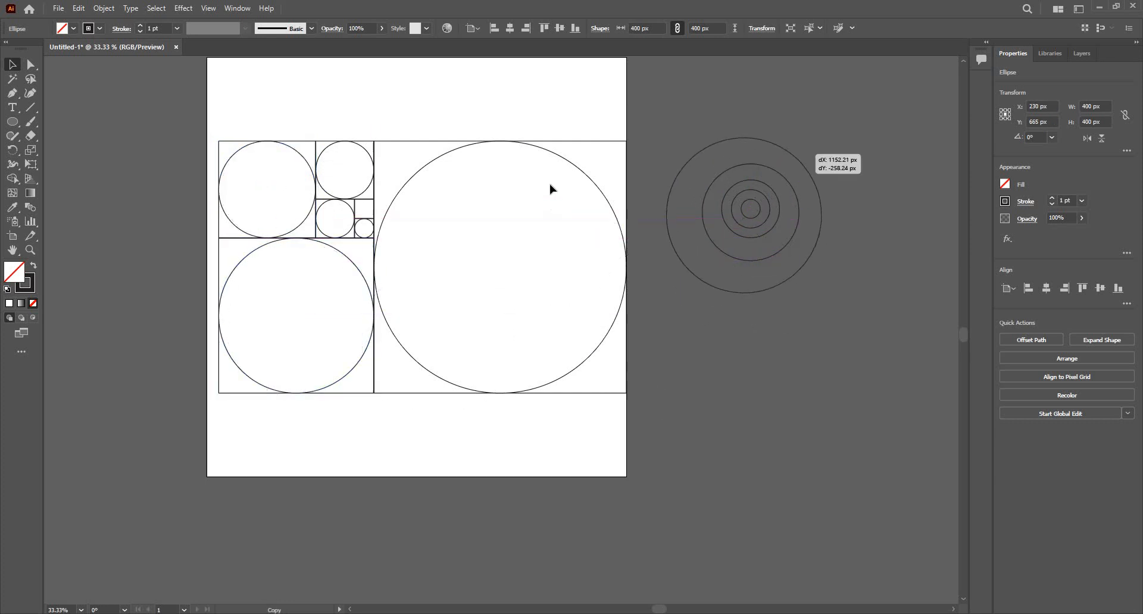
double_click(577, 172)
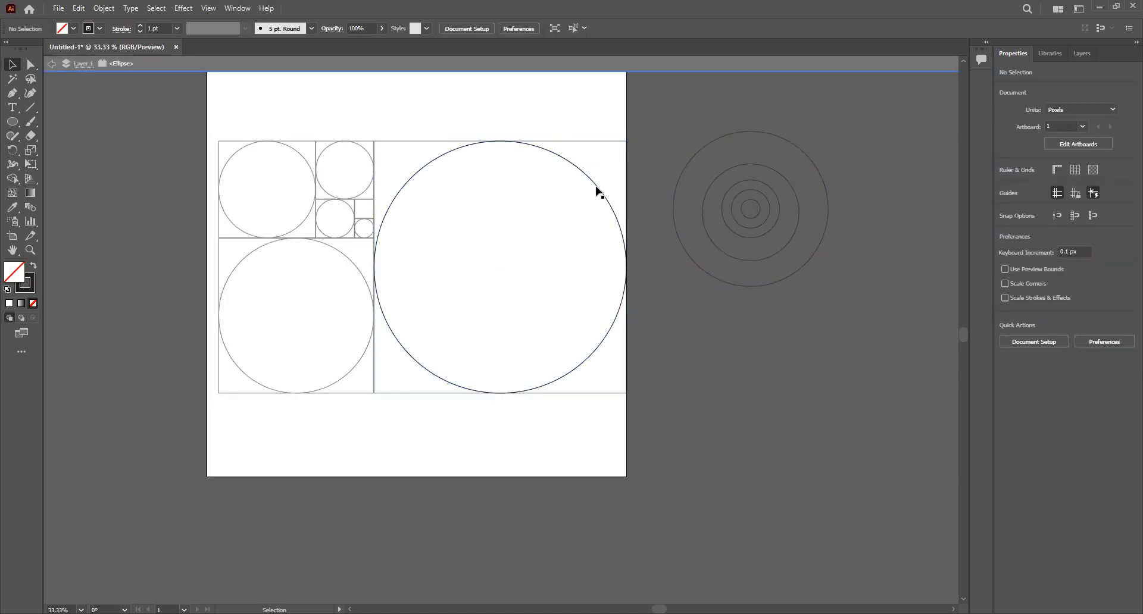
key(Escape)
drag(595, 184, 850, 121)
click(355, 284)
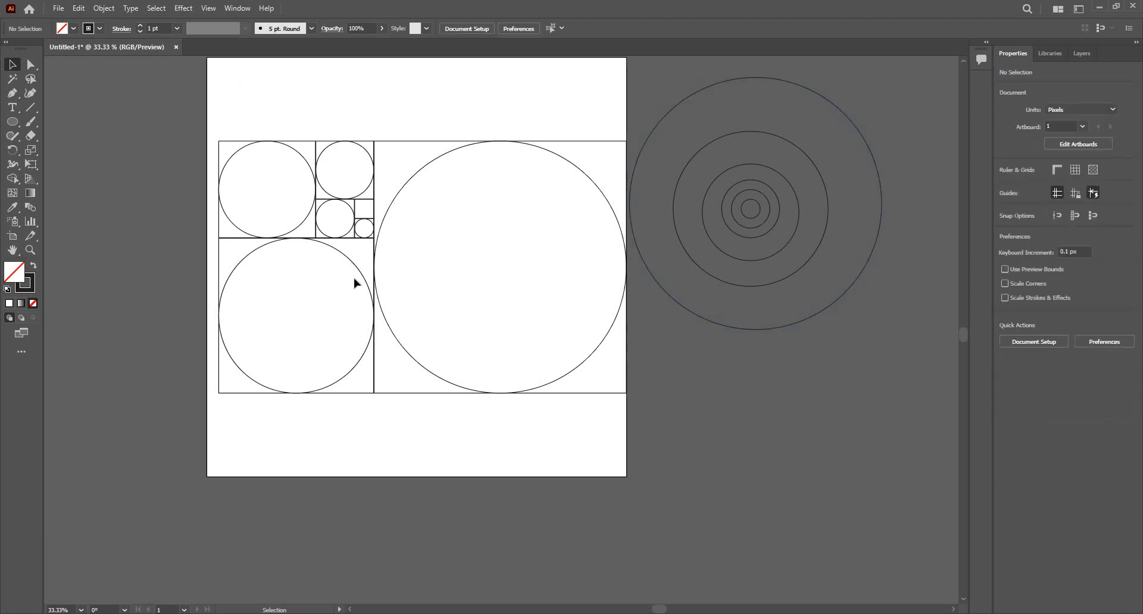
Move the entire layout of squares and fitted circles off the artboard onto the empty canvas beside it.
drag(216, 97, 616, 448)
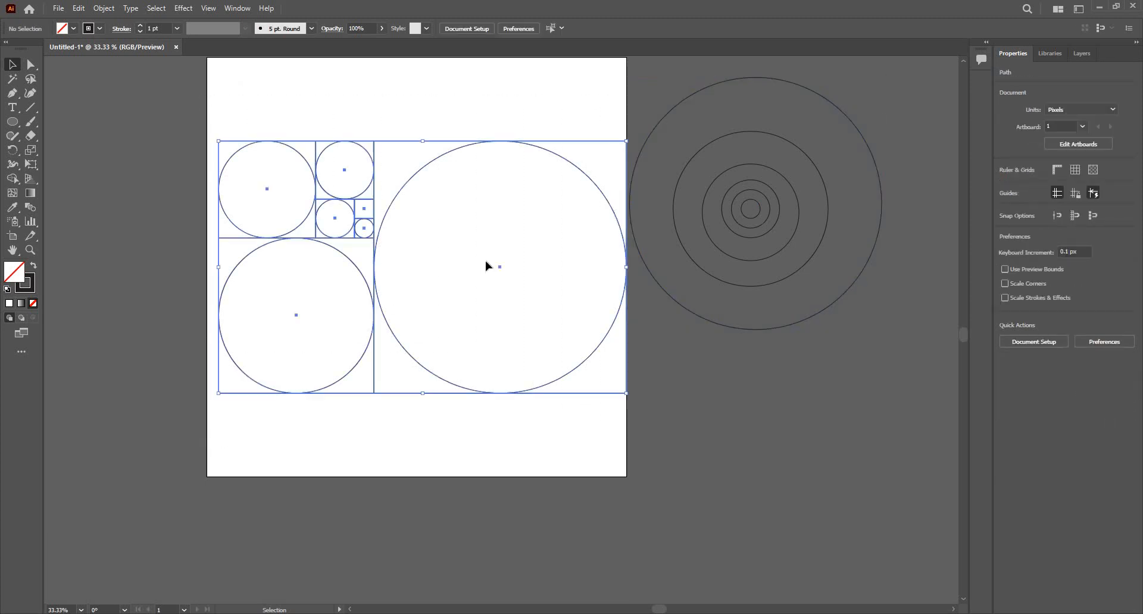
key(ctrl+minus)
key(ctrl+minus)
drag(416, 259, 104, 260)
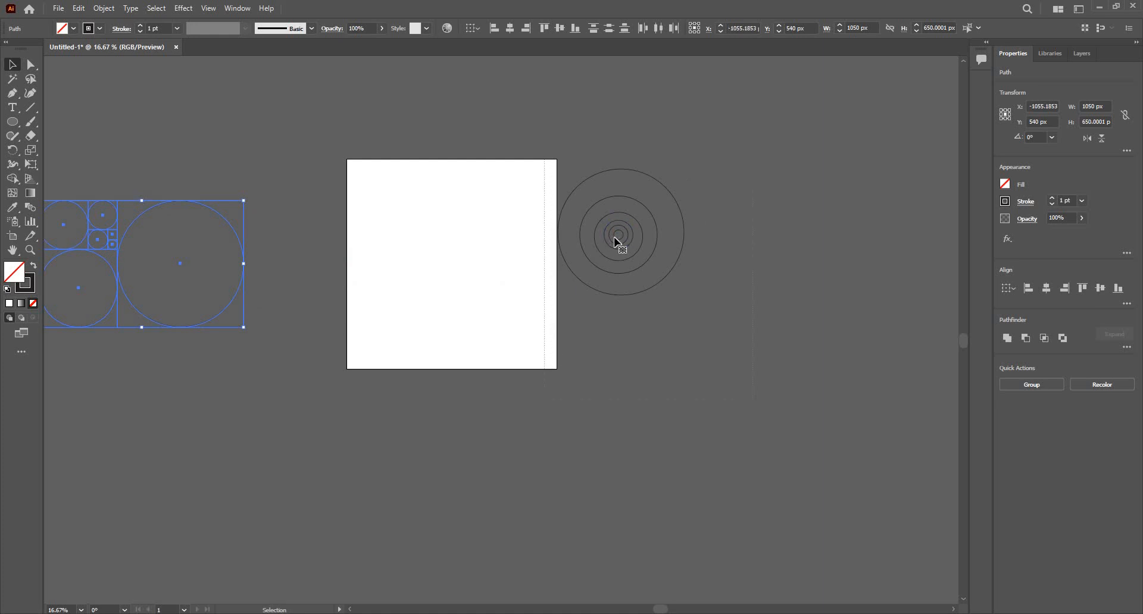
Move the six loose nested circles onto the artboard and centre them on it horizontally and vertically.
drag(617, 242, 461, 264)
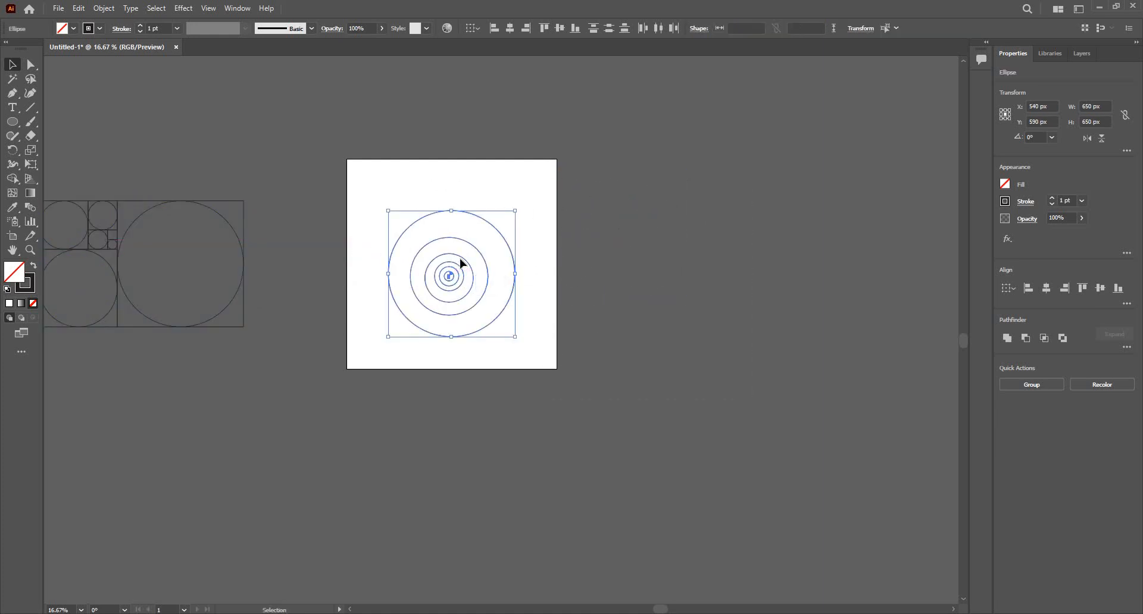
scroll(460, 262, up, 2)
drag(450, 189, 402, 278)
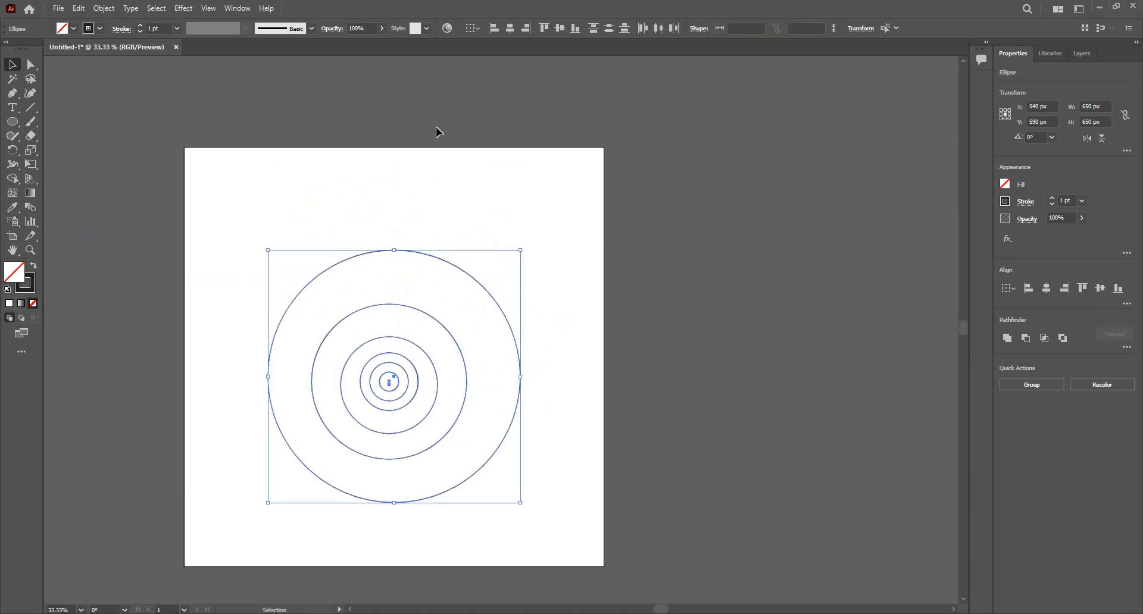
click(475, 30)
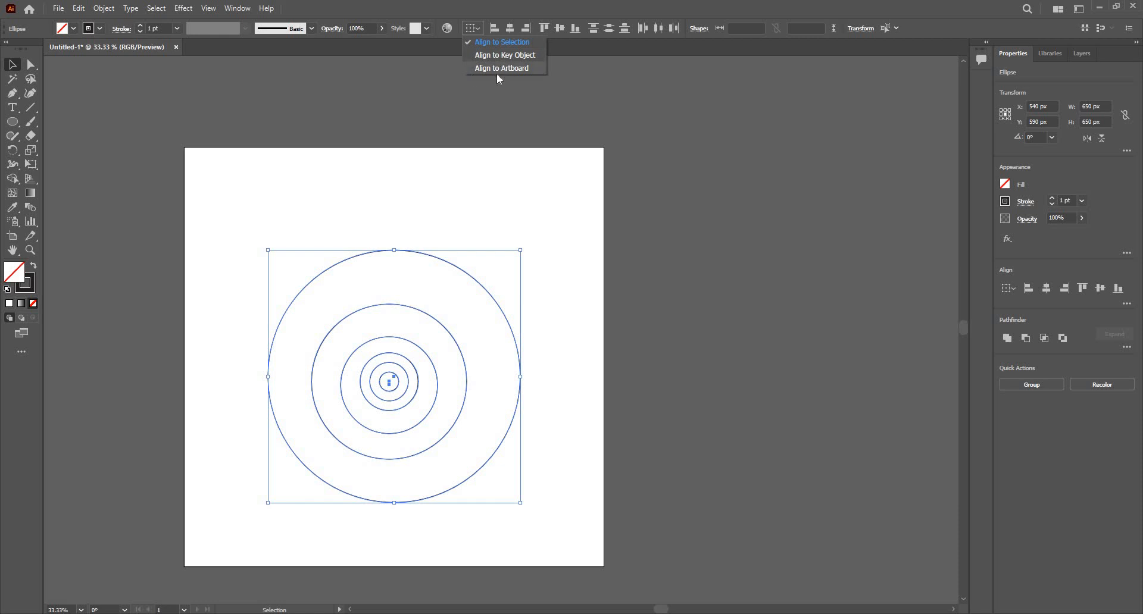
click(503, 56)
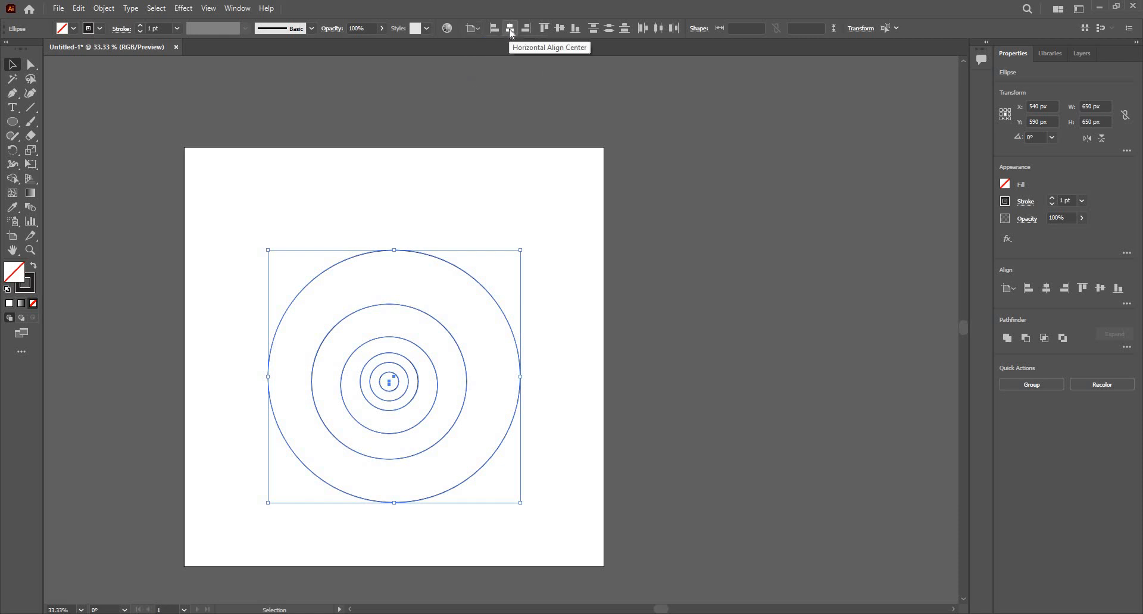
click(510, 30)
click(558, 28)
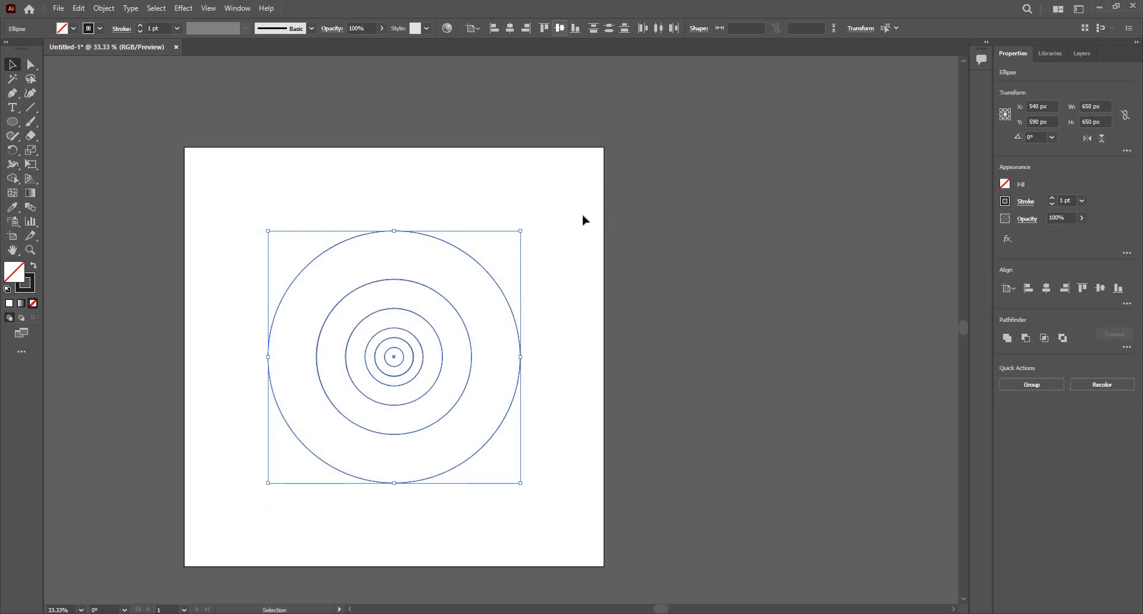
click(384, 463)
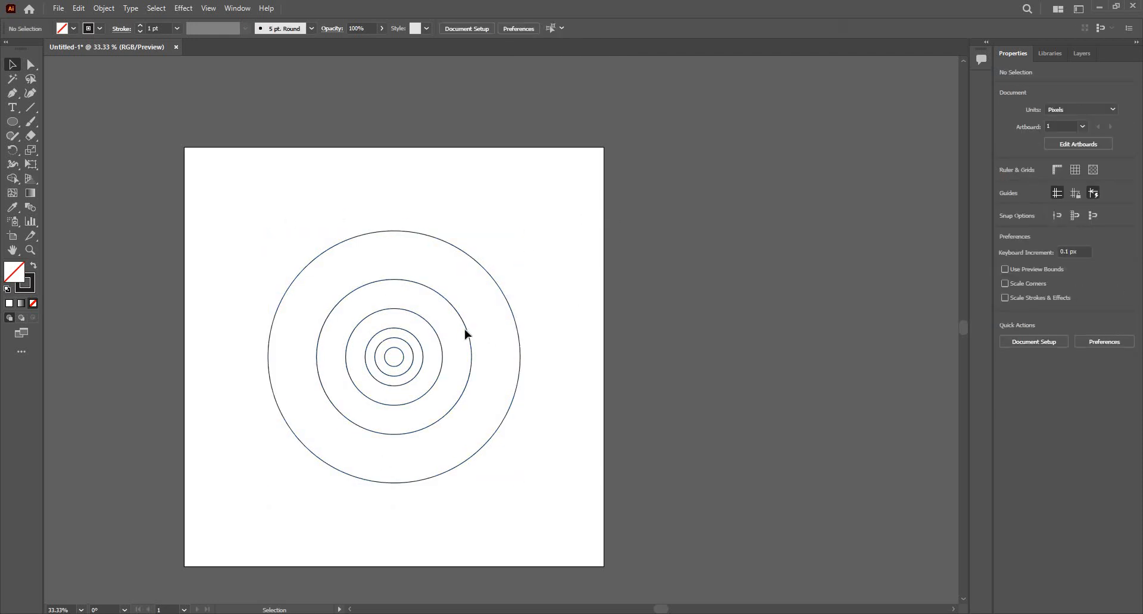
key(ctrl+minus)
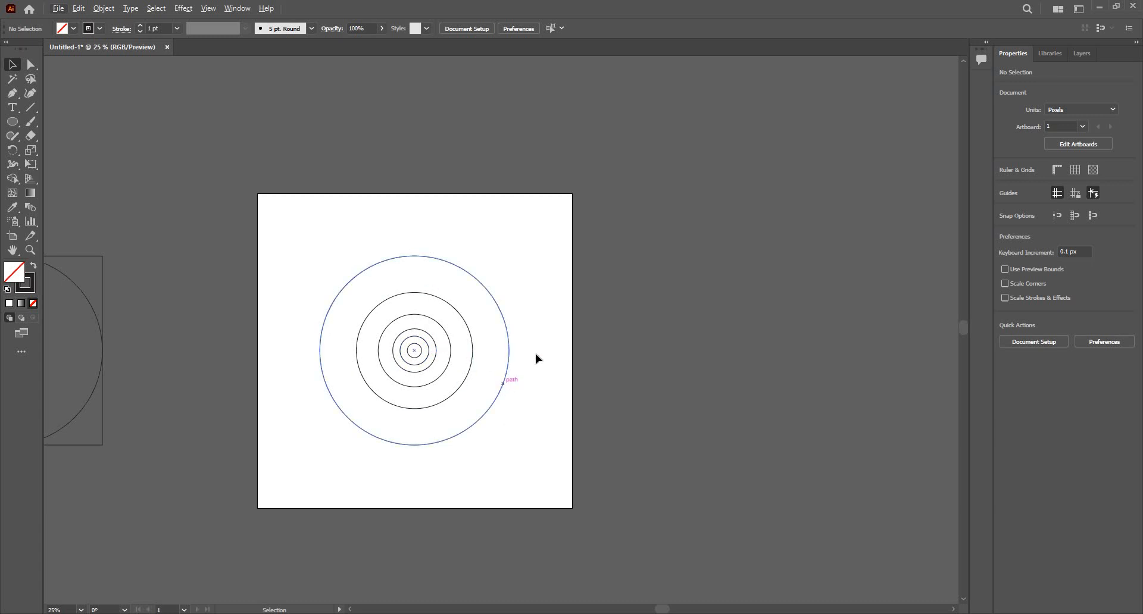
scroll(534, 354, down, 2)
scroll(388, 321, up, 1)
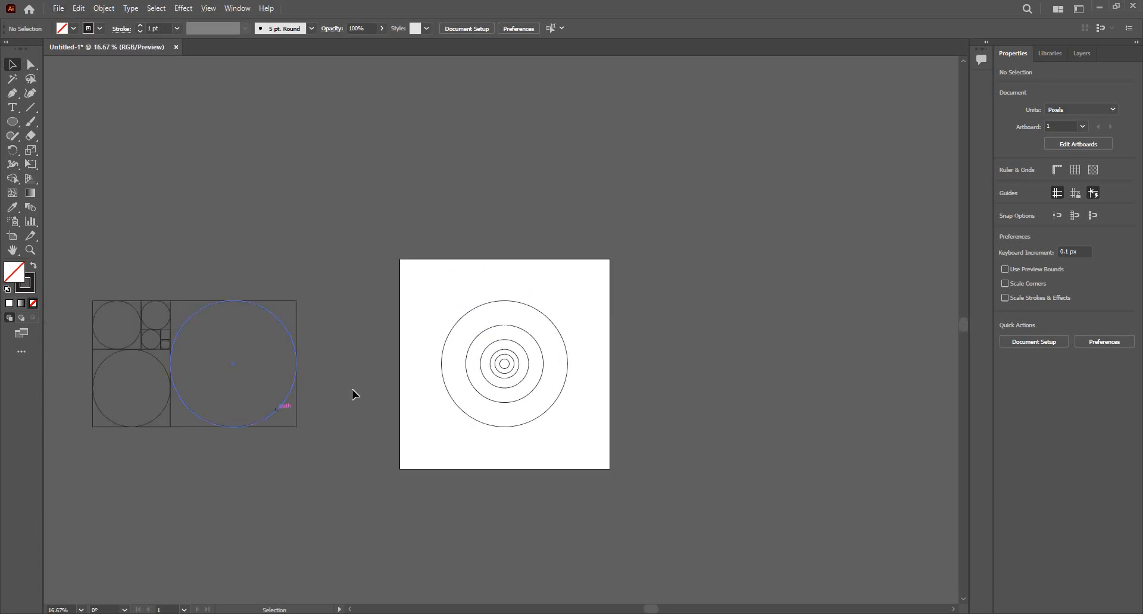
scroll(294, 377, left, 2)
scroll(238, 244, up, 1)
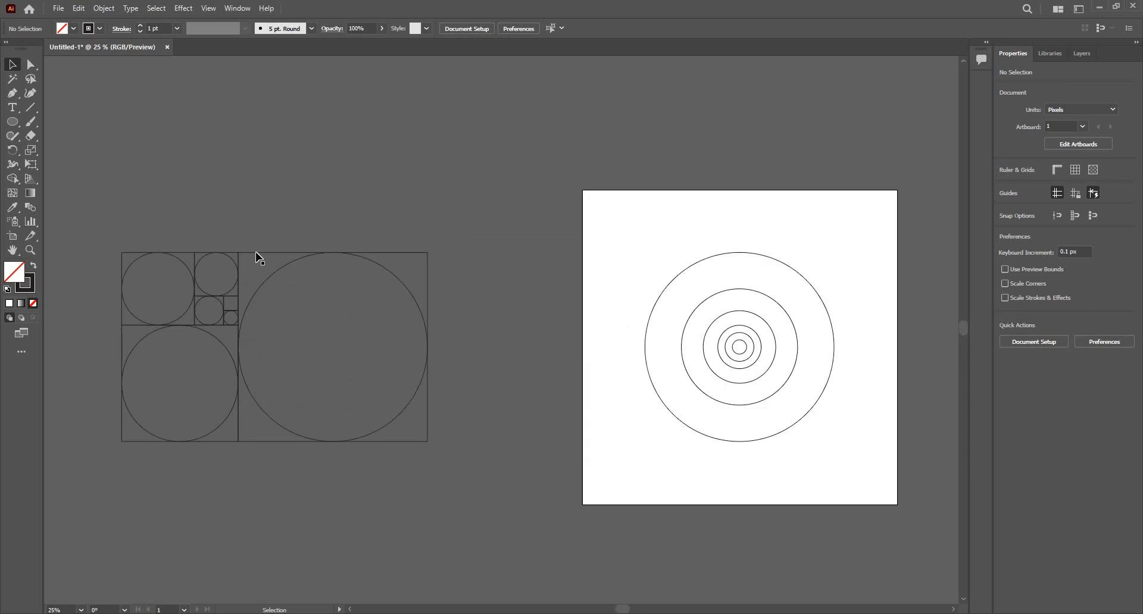
drag(259, 257, 563, 221)
key(ctrl+z)
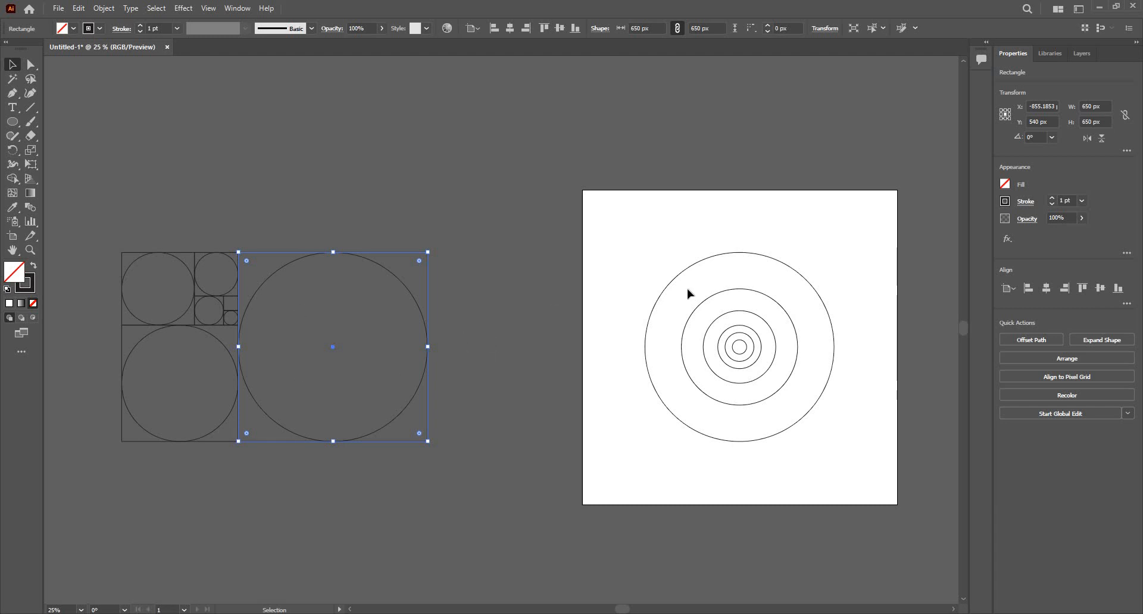
key(ctrl+0)
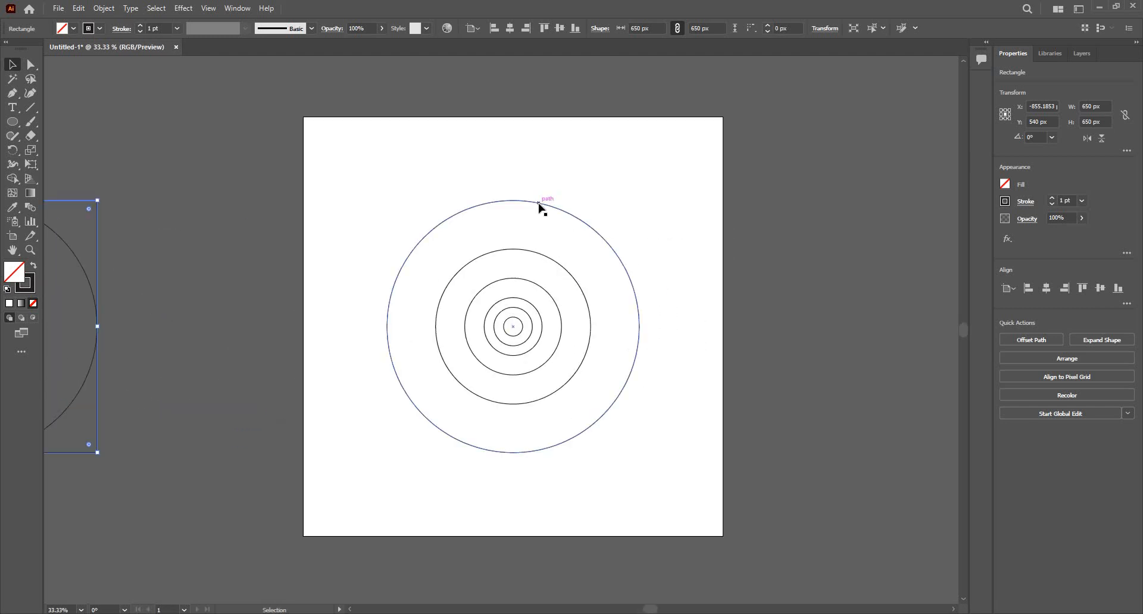